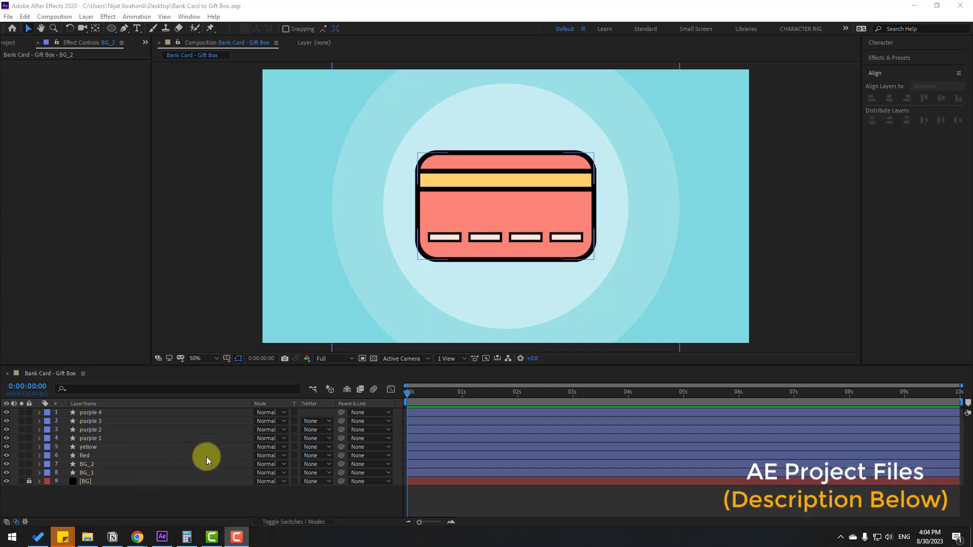
Step: Lock the BG_1 and BG_2 layers in the Bank Card - Gift Box composition
click(86, 473)
shift+click(86, 465)
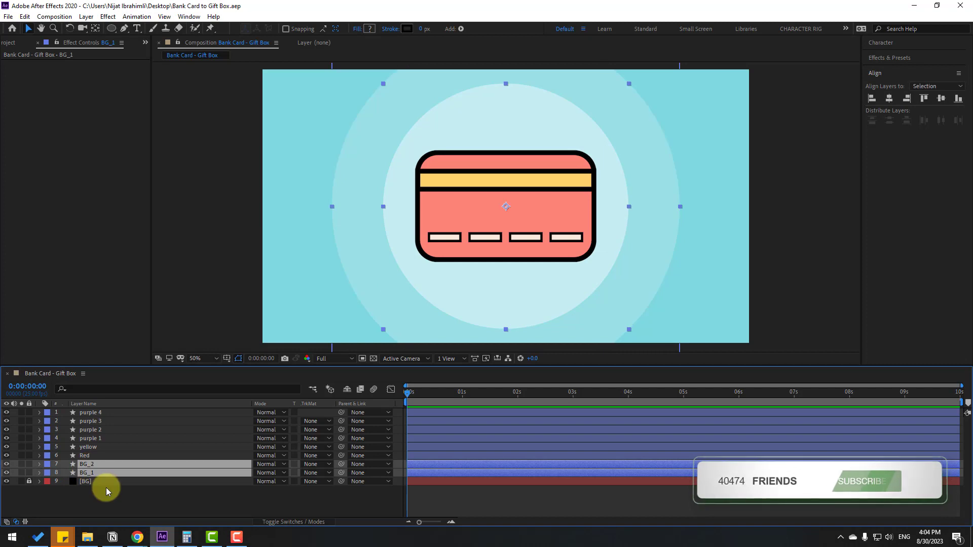
click(29, 464)
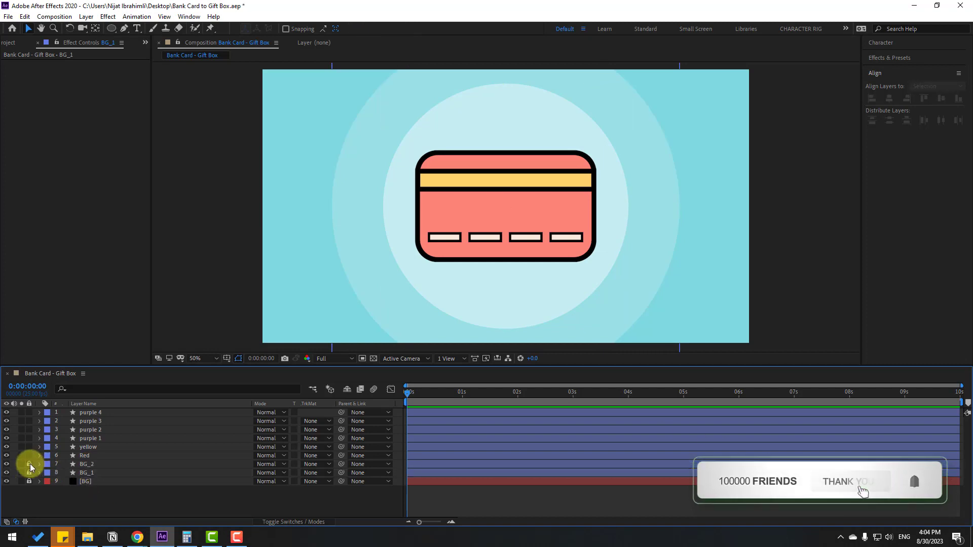
click(87, 456)
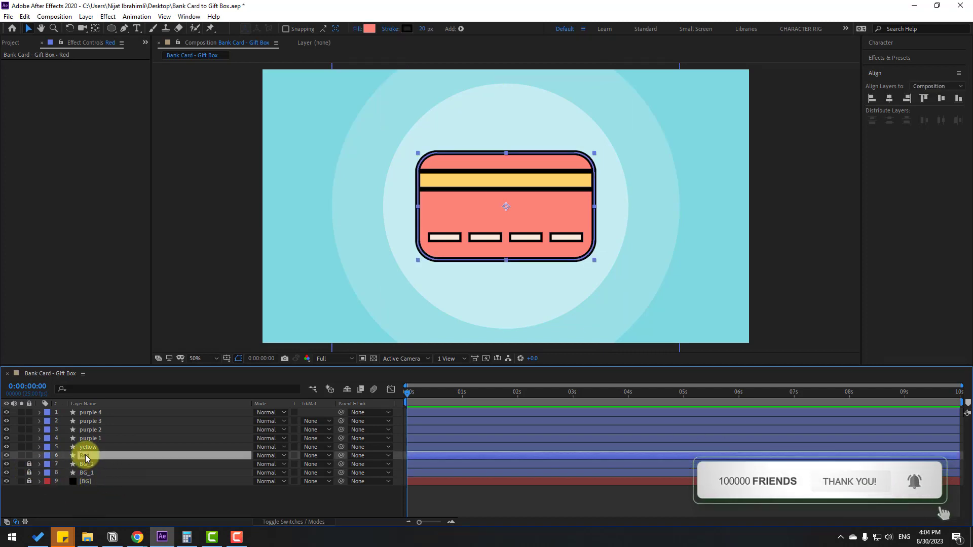
click(19, 456)
click(19, 455)
click(142, 492)
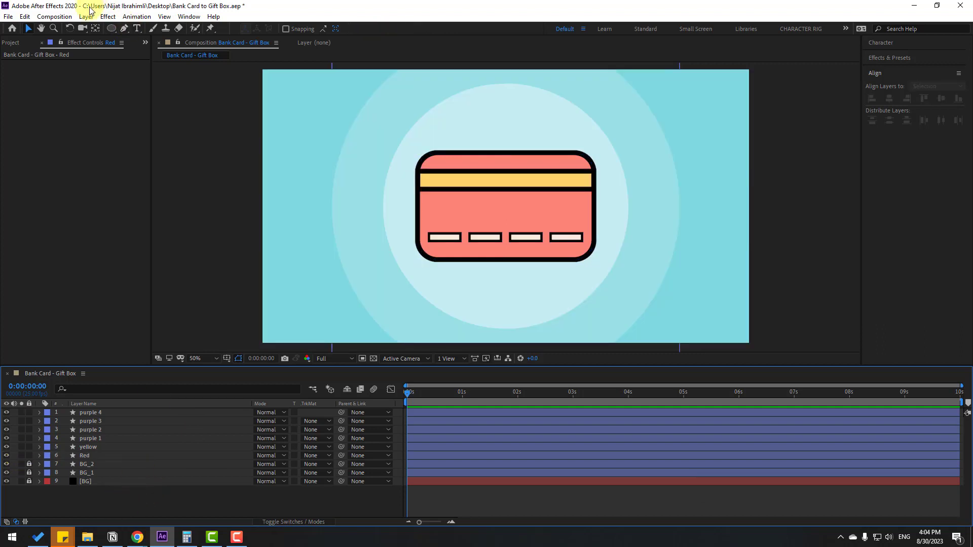
Step: Add a null object to the composition and center its anchor point within the null
click(86, 16)
mouse_move(225, 27)
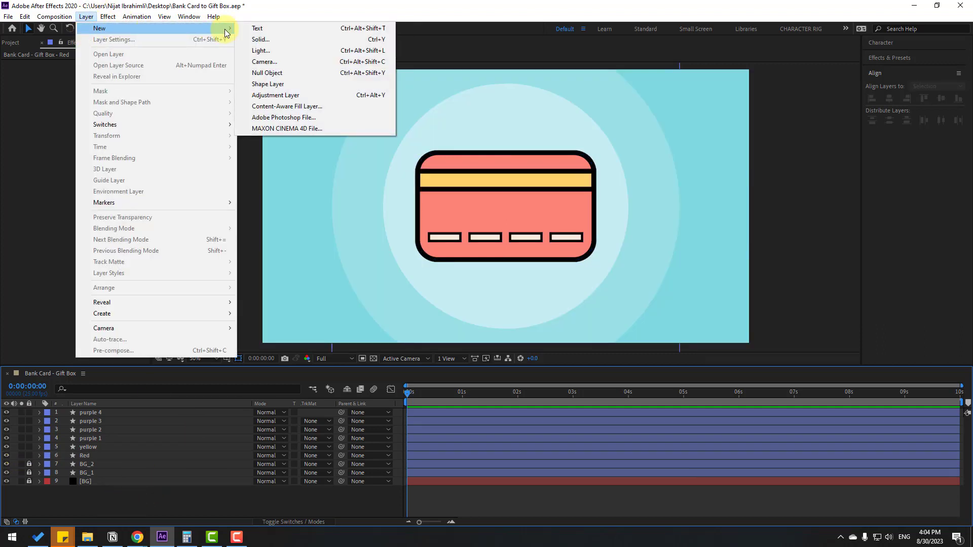
click(266, 74)
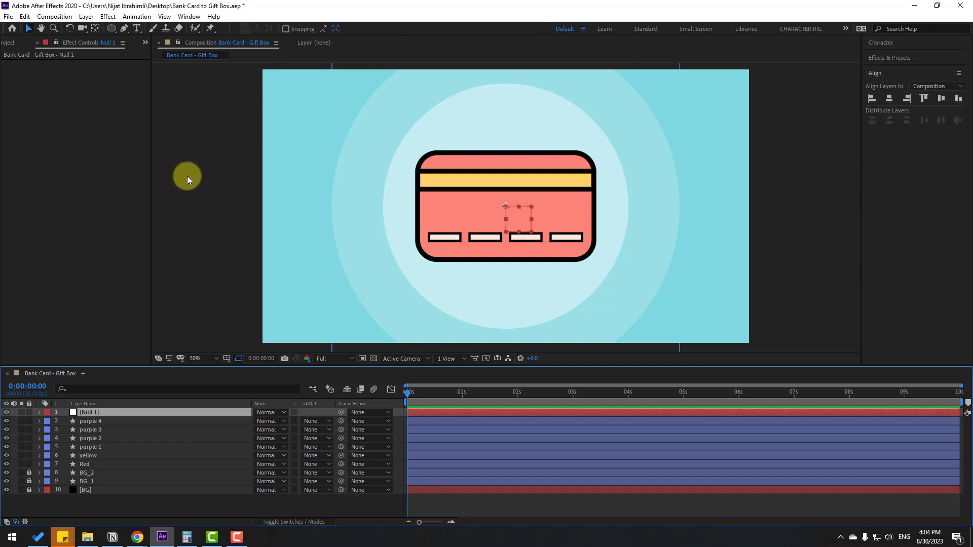
click(96, 29)
key(ctrl+alt+Home)
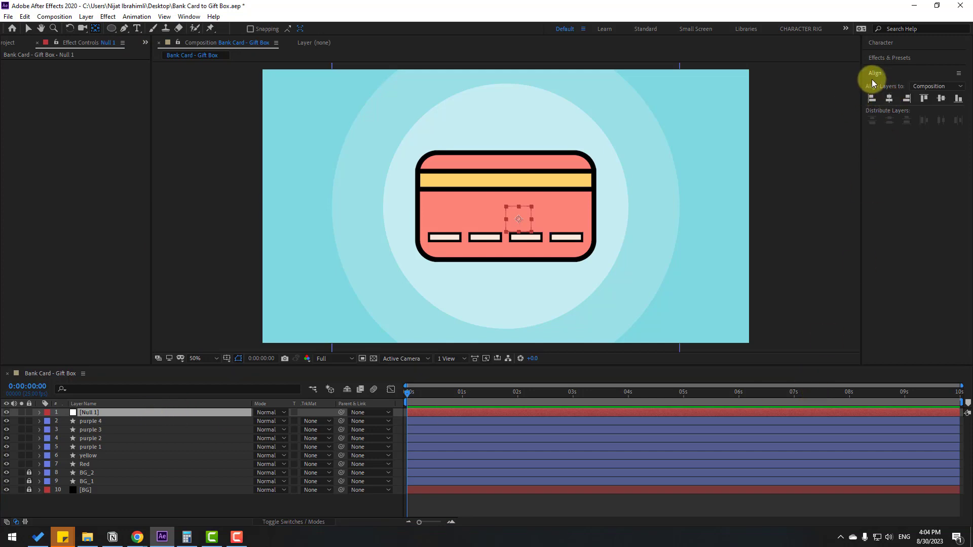
Step: Center the Null 1 layer horizontally and vertically in the composition with Align
click(189, 17)
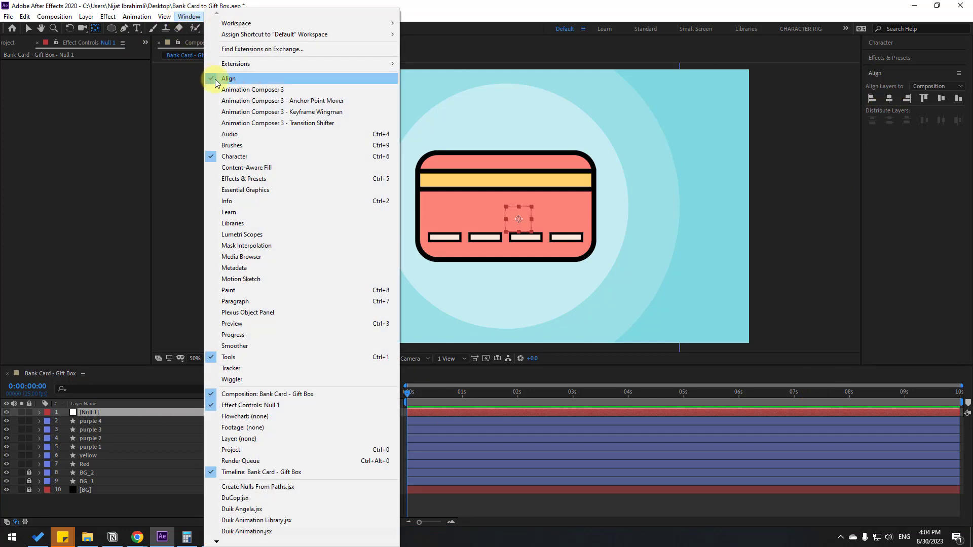
click(250, 79)
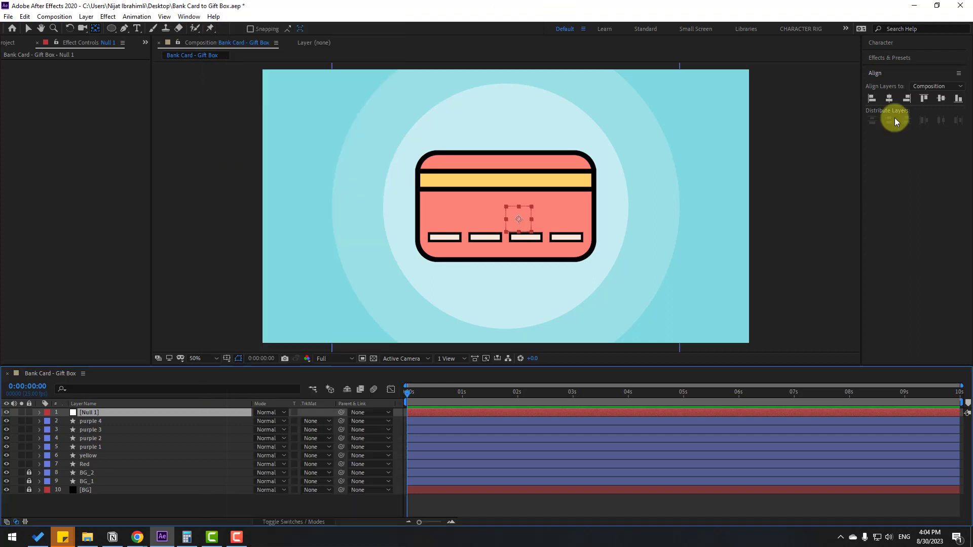
click(889, 99)
click(941, 99)
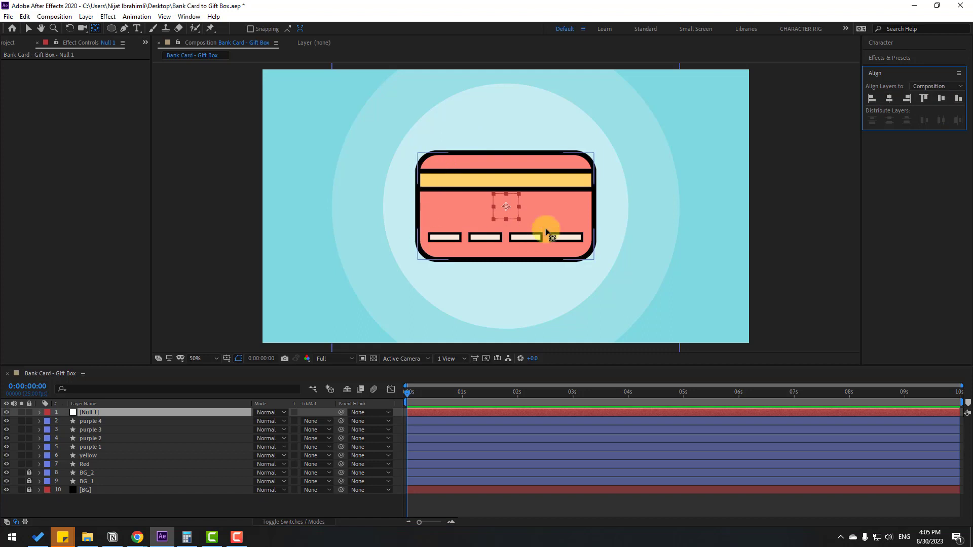
Step: Return to the Selection tool and show the Title/Action Safe guides over the composition
click(24, 29)
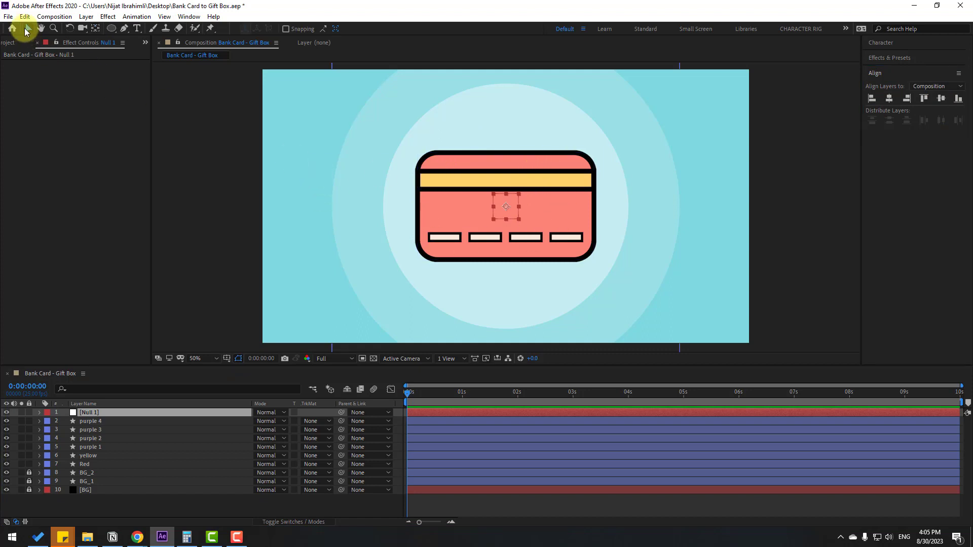
click(227, 357)
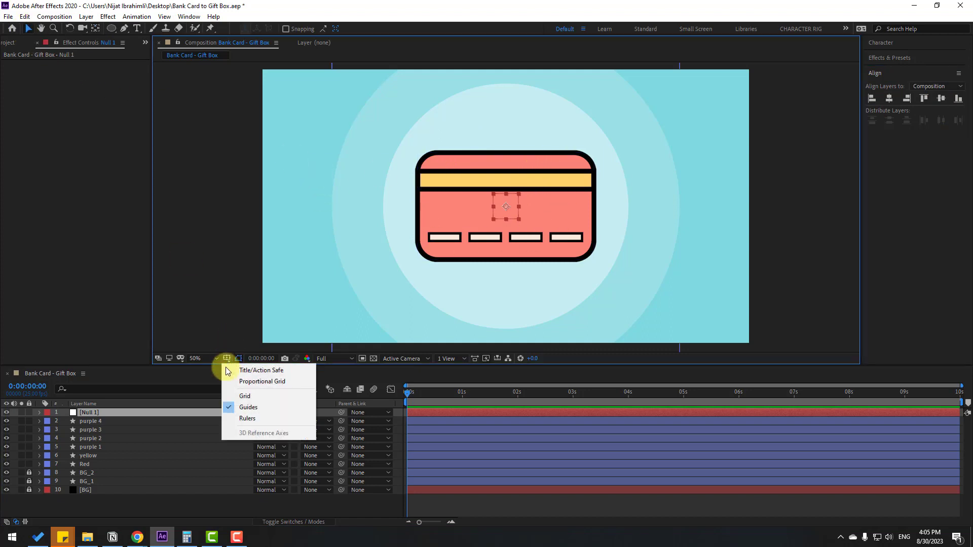
click(287, 372)
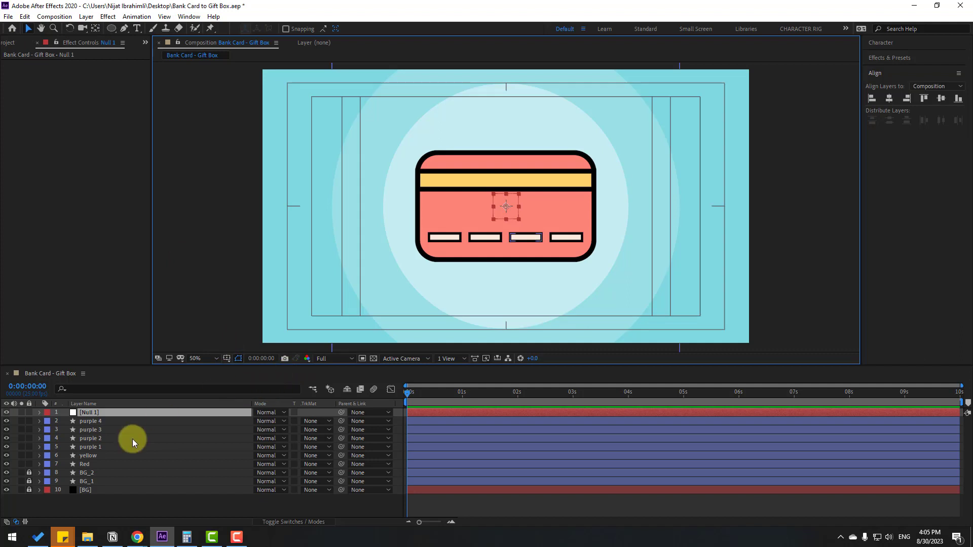
Step: Parent the Red, yellow and purple 1 through purple 4 layers to Null 1
click(90, 464)
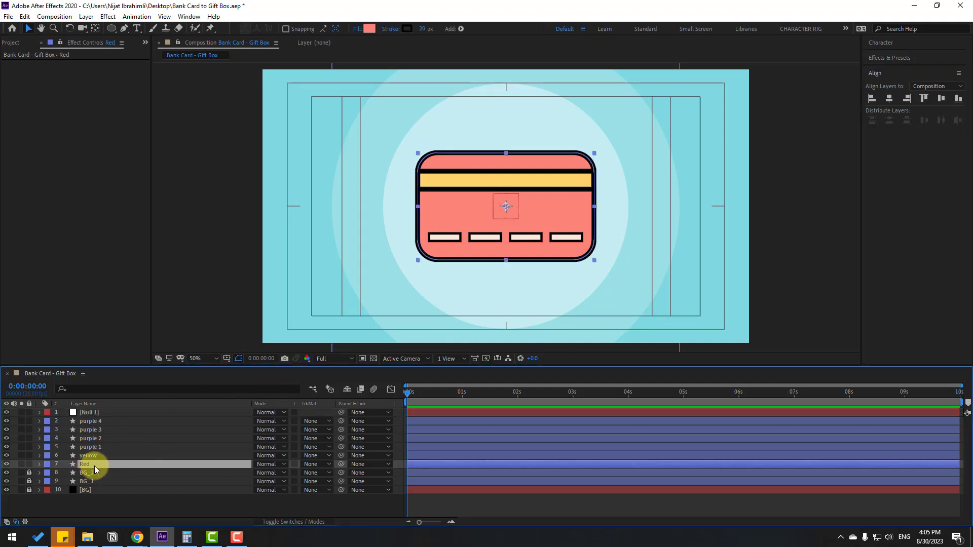
drag(342, 465, 86, 415)
click(91, 455)
shift+click(86, 421)
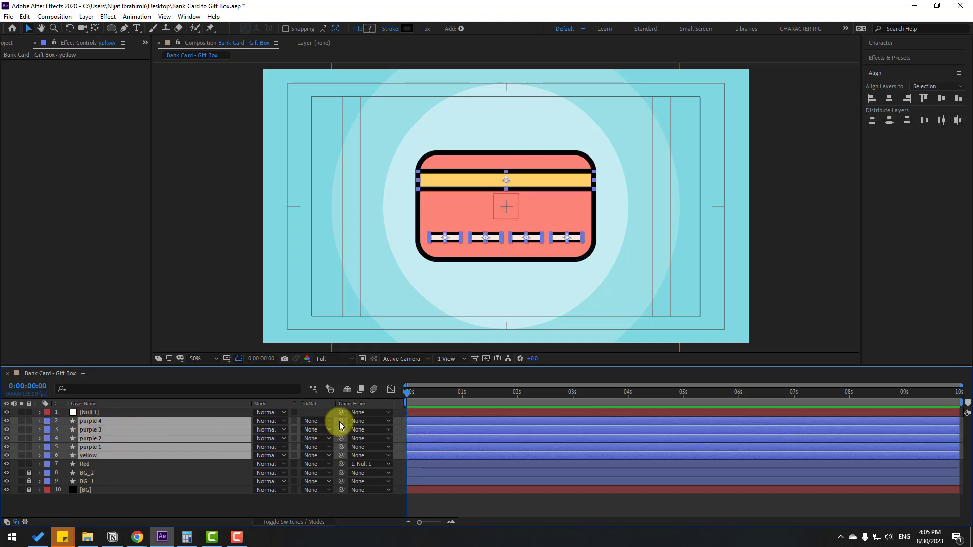
drag(340, 424, 89, 415)
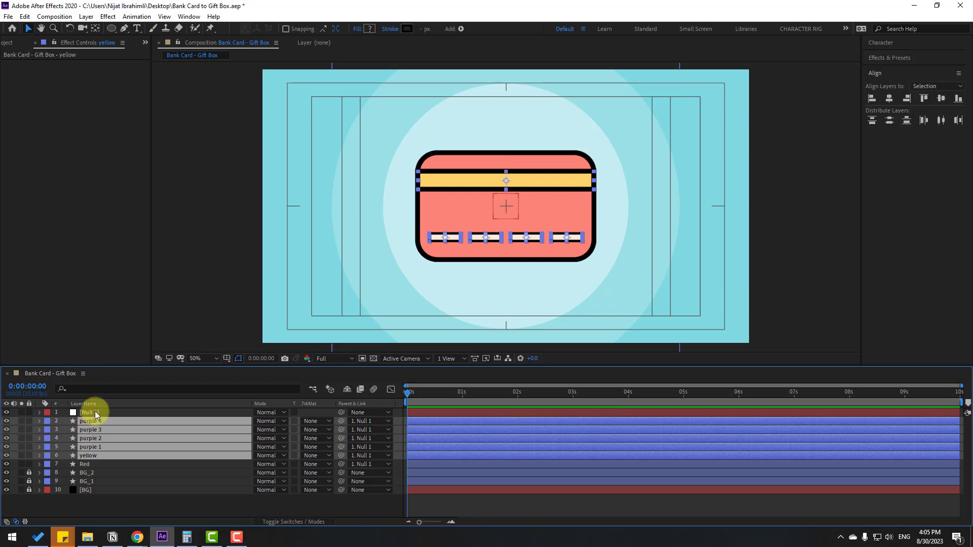
Step: Keyframe Null 1's Position at 960, 1333 on 0:00:00:00 and at 960, 331 on 0:00:00:10
click(96, 411)
key(p)
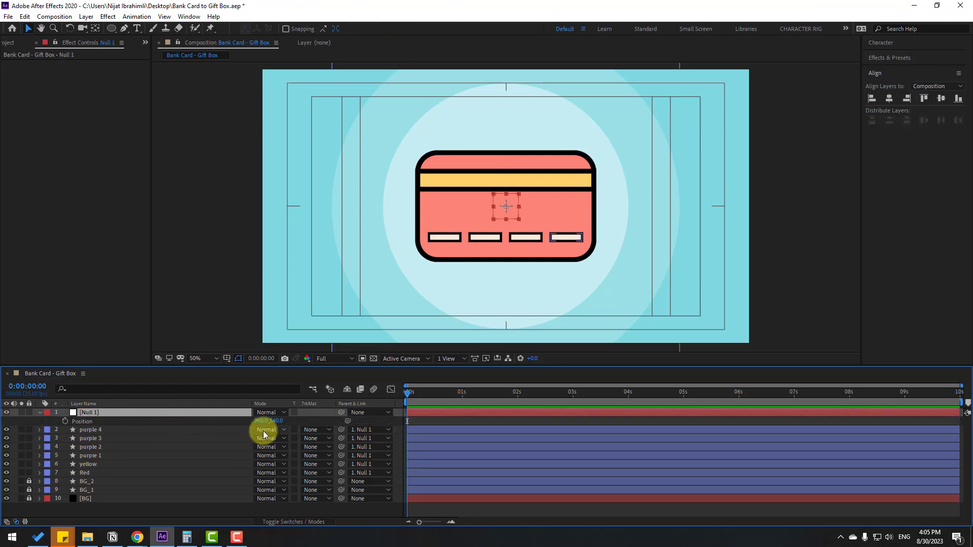
drag(276, 421, 684, 421)
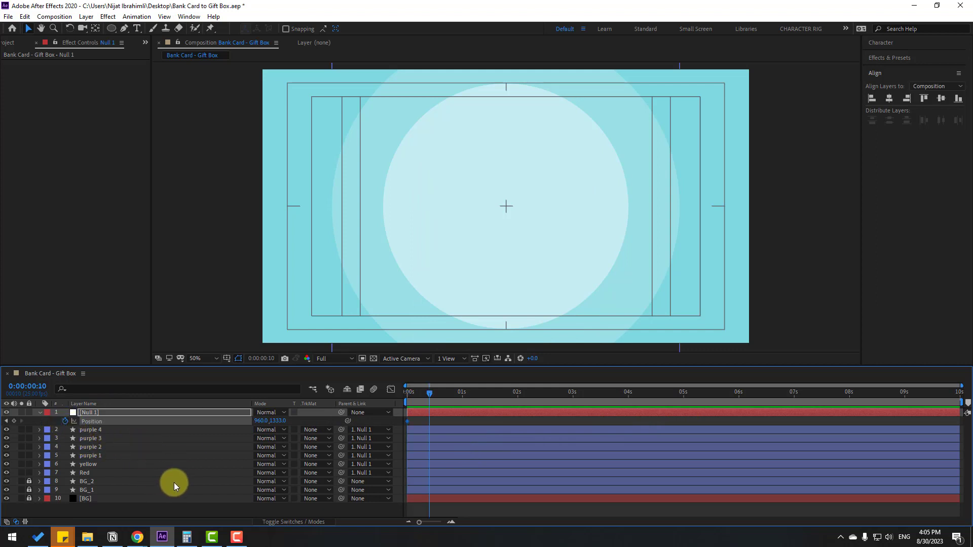
drag(278, 421, 0, 421)
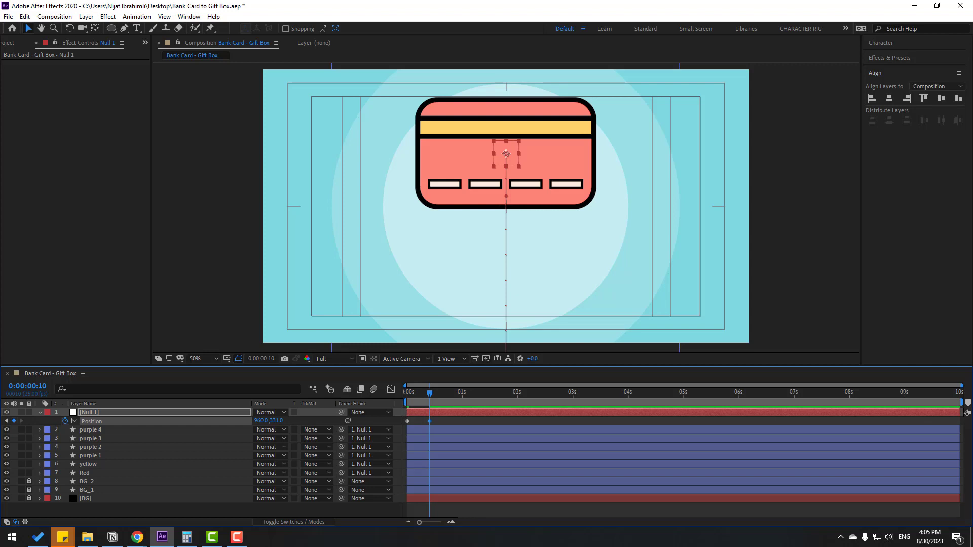
Step: Go 10 frames forward to 0:00:00:20 and keyframe Null 1's Position at 960, 703
click(267, 360)
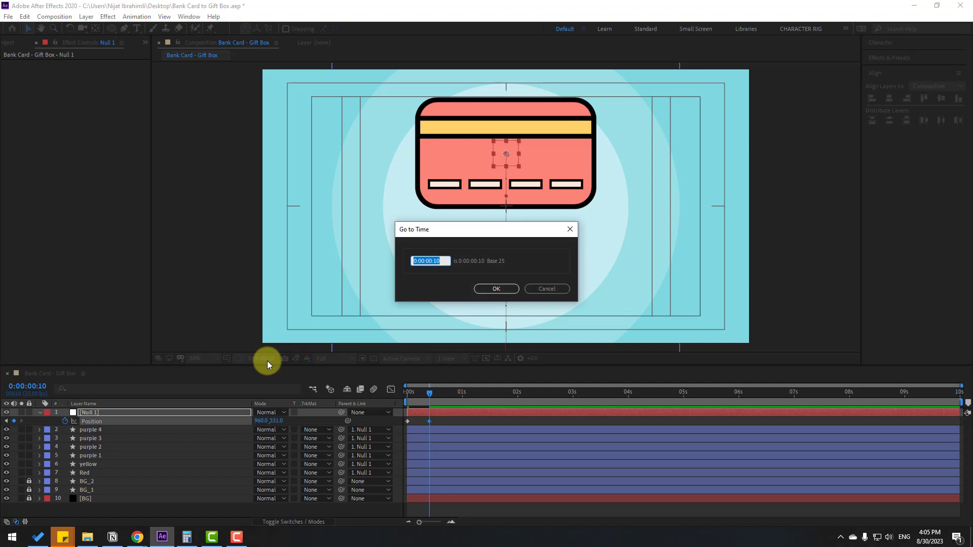
text(+10)
click(503, 296)
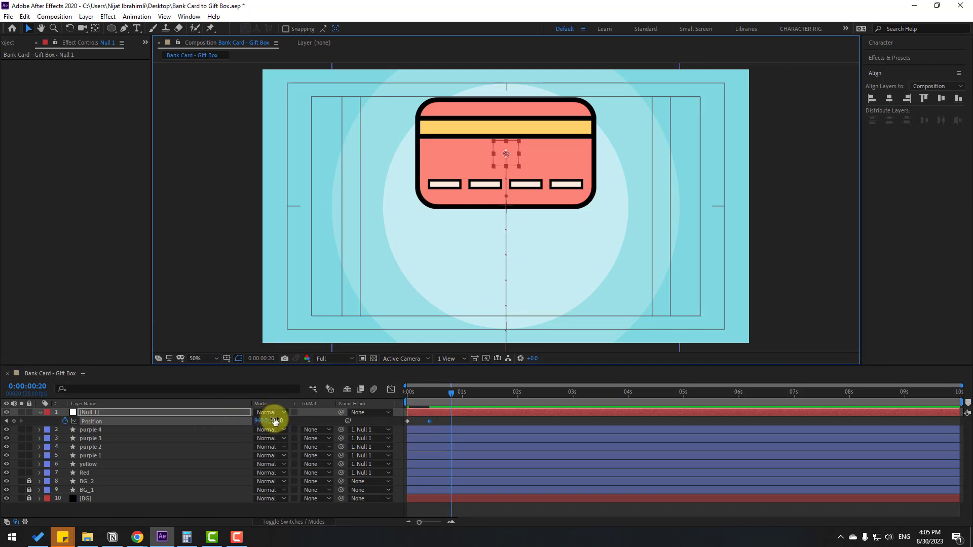
drag(276, 421, 462, 419)
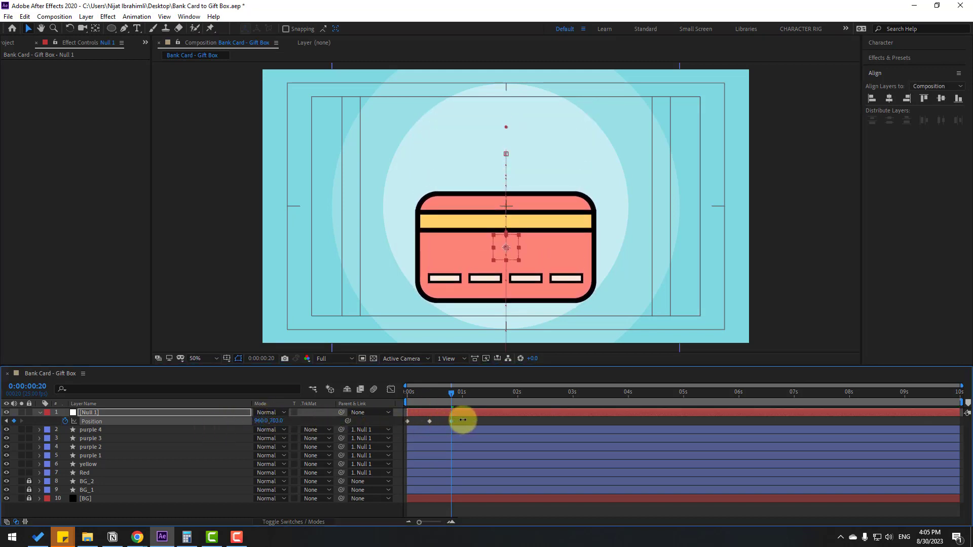
Step: Keyframe Null 1's Position slightly above the composition center at 0:00:01:05 and slightly below it at 0:00:01:15
key(shift+Page_Down)
drag(282, 421, 157, 424)
key(shift+Page_Down)
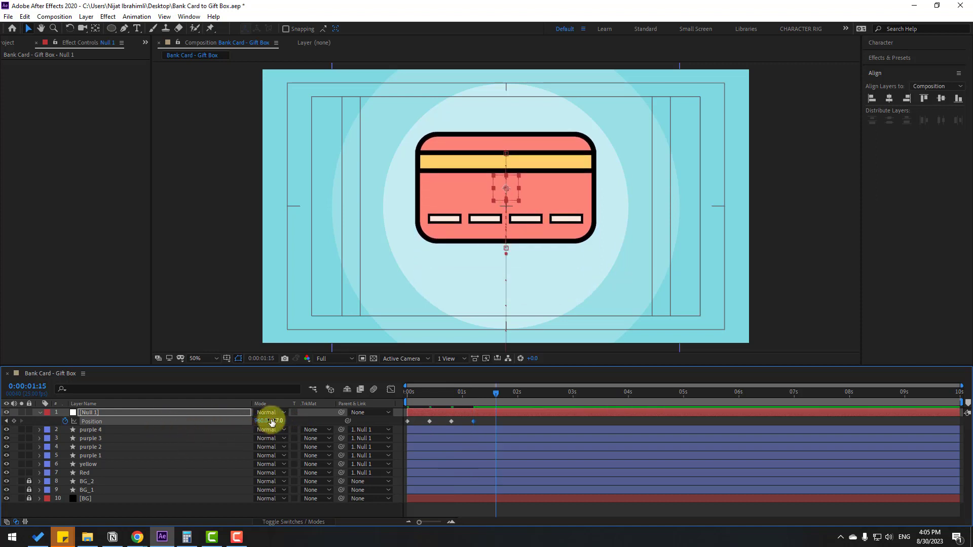
drag(269, 420, 351, 421)
Step: Keyframe Null 1's Position at 960, 502 on 0:00:02:00 and align it to the vertical center, 960, 540, on 0:00:02:10
key(shift+Page_Down)
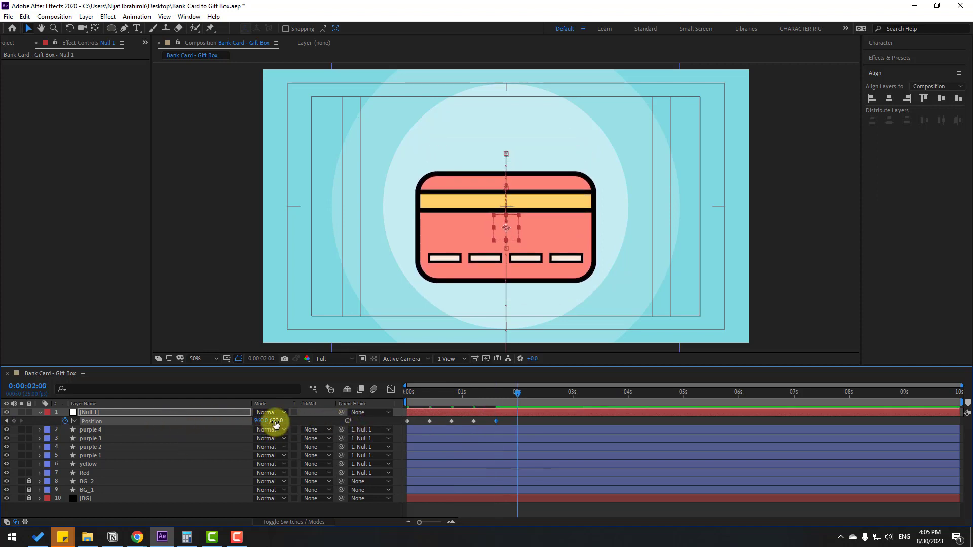
drag(277, 420, 227, 434)
key(shift+Page_Down)
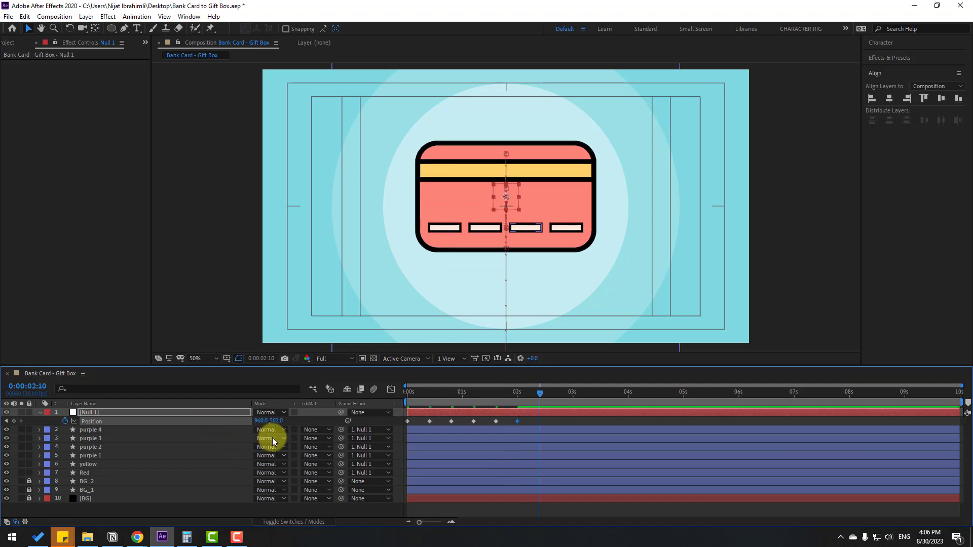
click(938, 104)
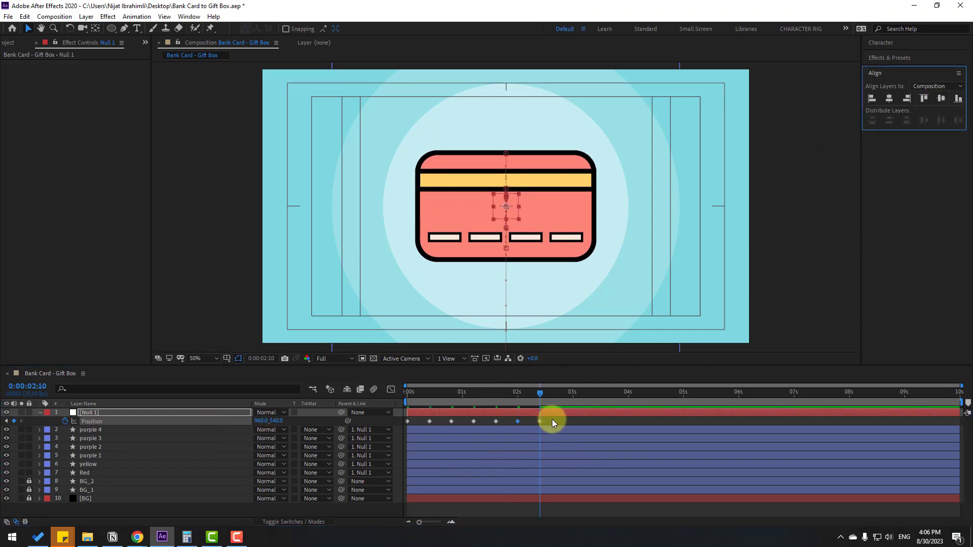
Step: Apply Easy Ease to all of Null 1's Position keyframes, and preview the bounce animation
drag(555, 419, 409, 428)
right_click(407, 421)
mouse_move(510, 413)
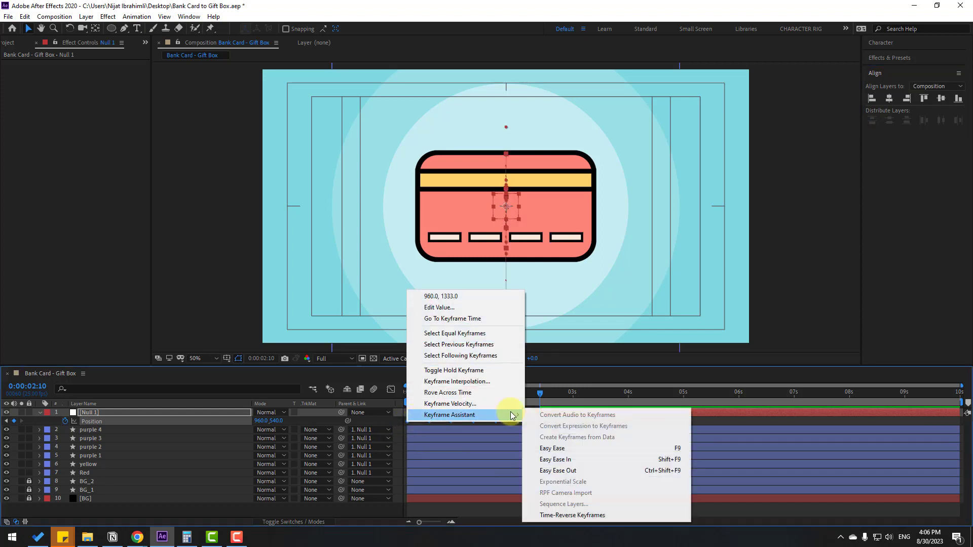
click(677, 450)
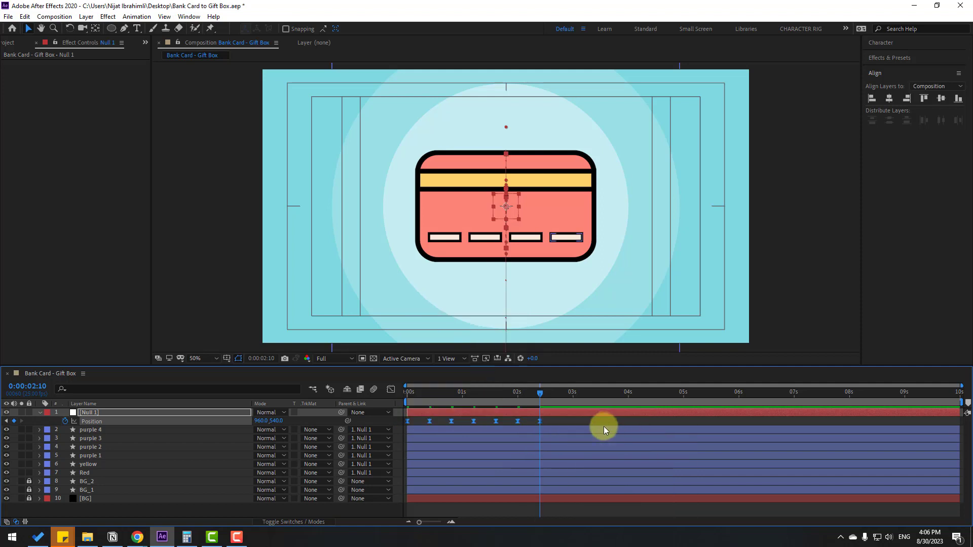
click(591, 420)
key(space)
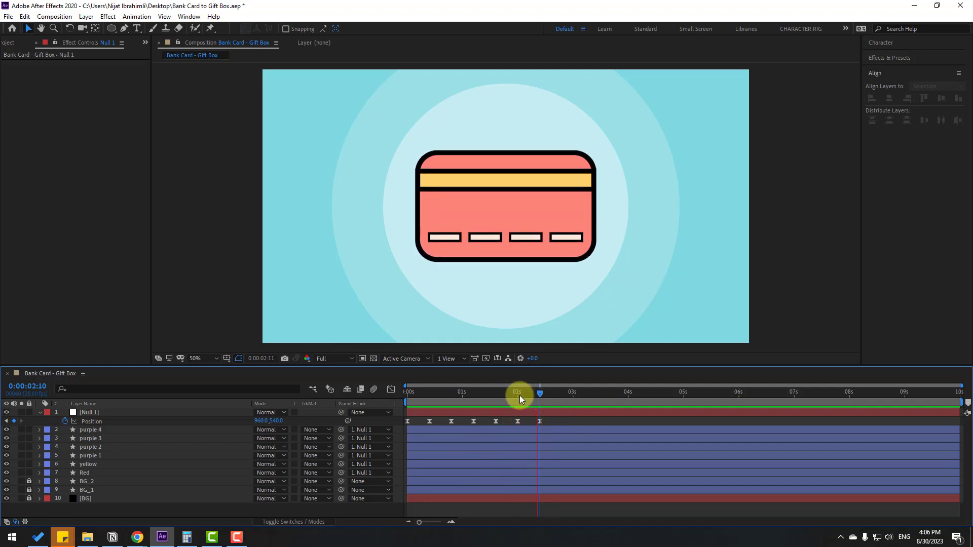
drag(521, 395, 174, 415)
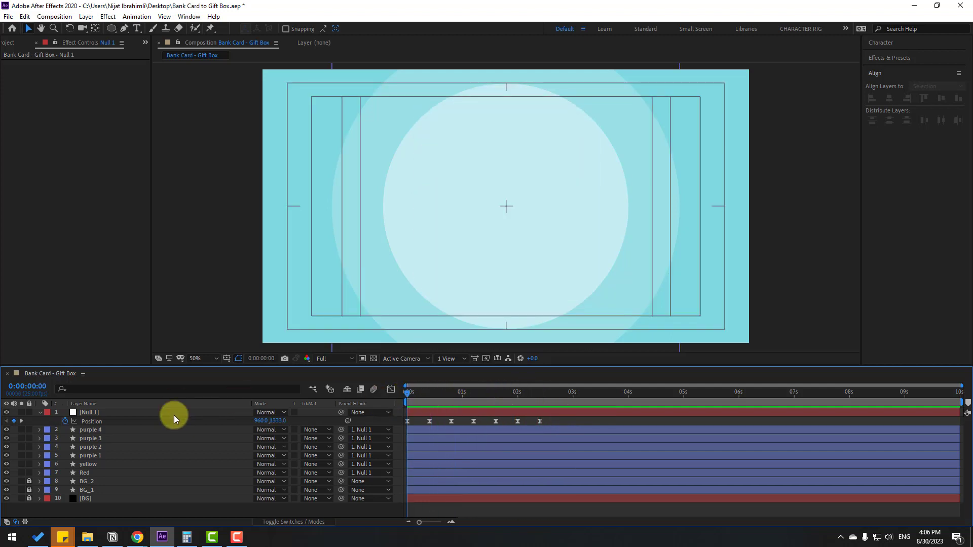
Step: Set Null 1's Scale to 21, 100% with unlinked proportions and keyframe it at 0:00:00:00
click(96, 413)
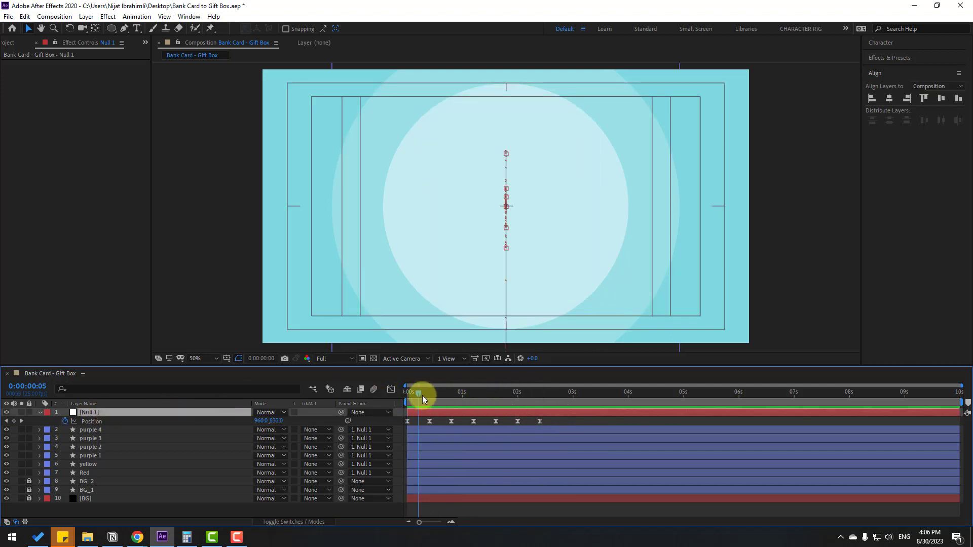
drag(422, 399, 396, 398)
key(shift+s)
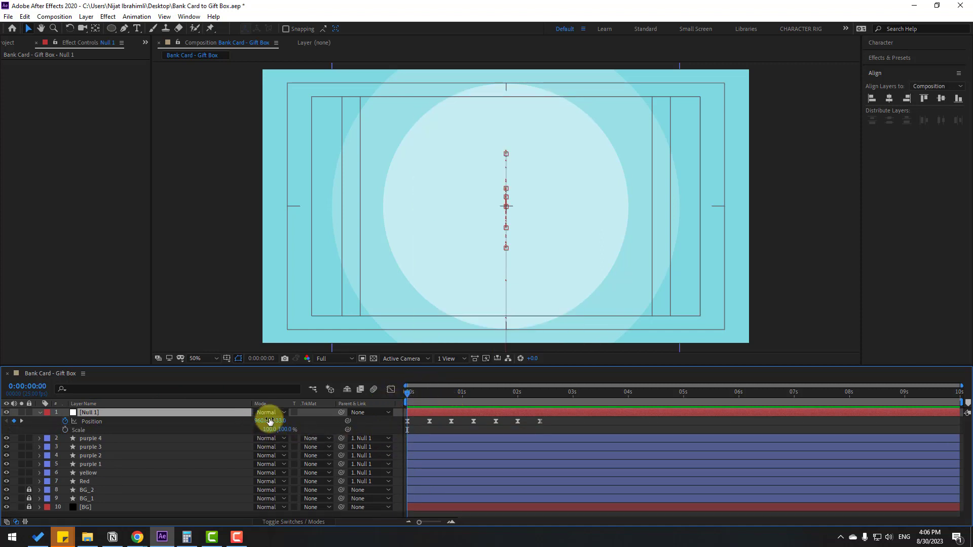
key(comma)
drag(272, 434, 235, 433)
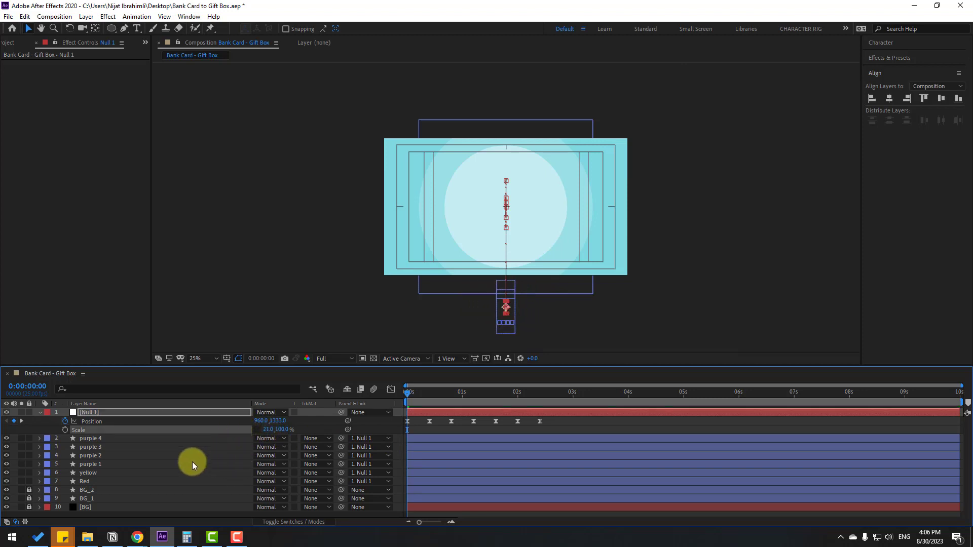
click(65, 430)
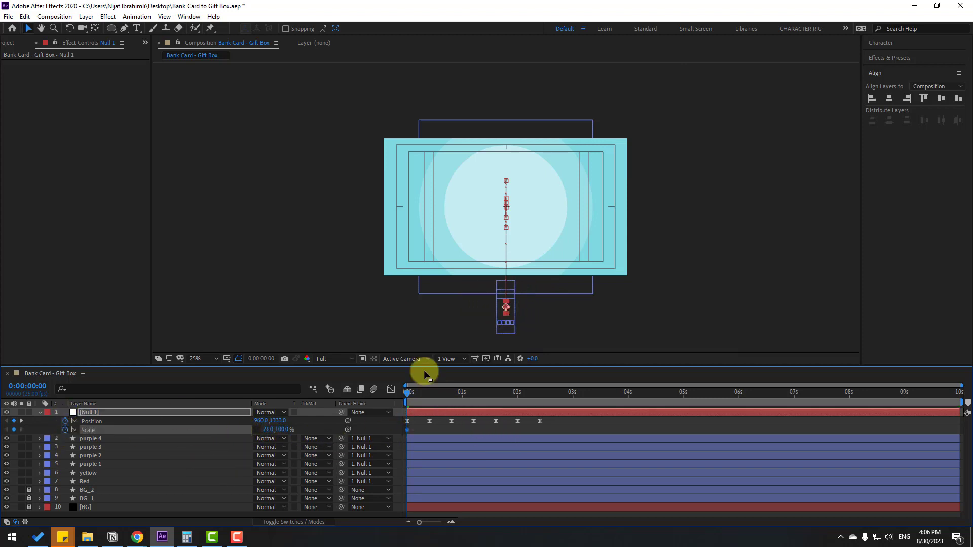
Step: Keyframe Null 1's Scale at 110, 100% on 0:00:00:10 and at 95, 100% on 0:00:00:20
key(period)
drag(410, 391, 426, 398)
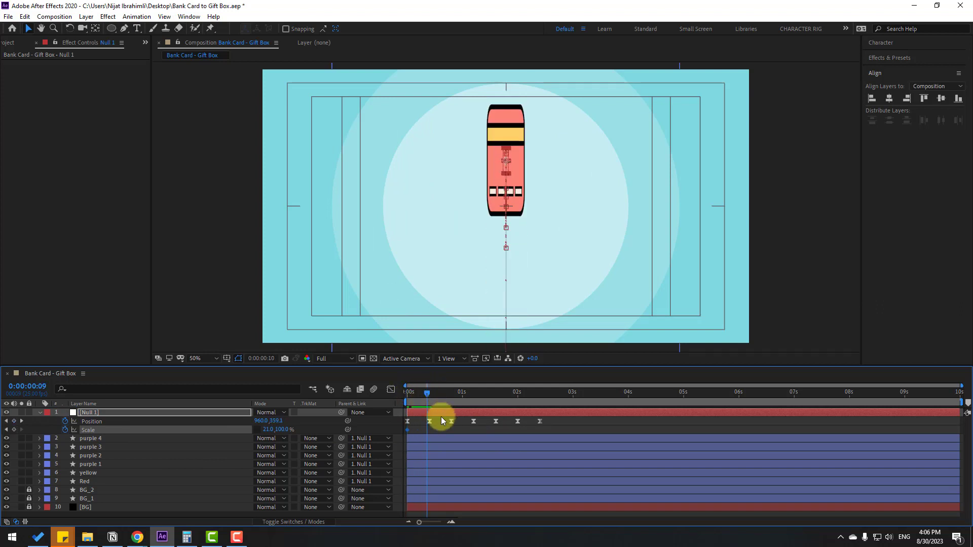
key(Page_Down)
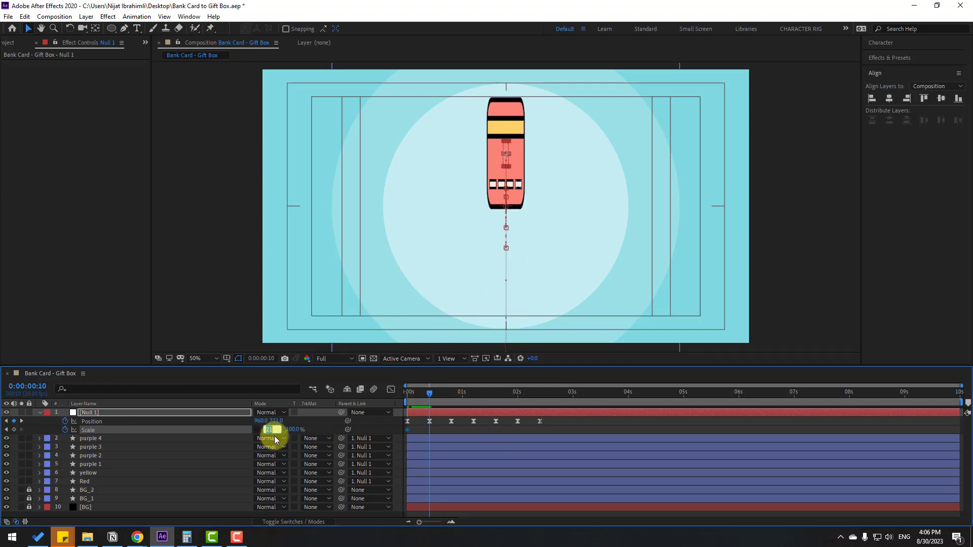
text(110)
key(Return)
key(shift+Page_Down)
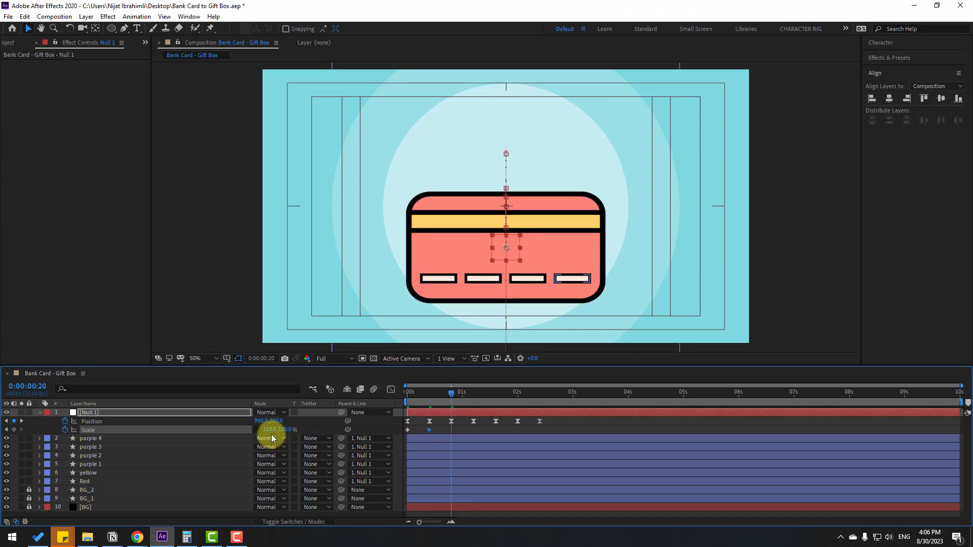
click(270, 429)
text(95)
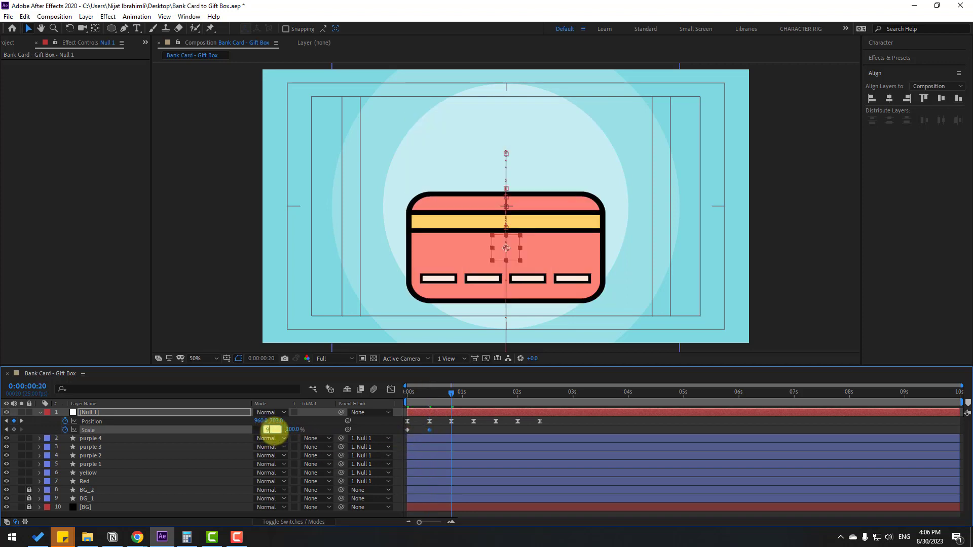
key(Return)
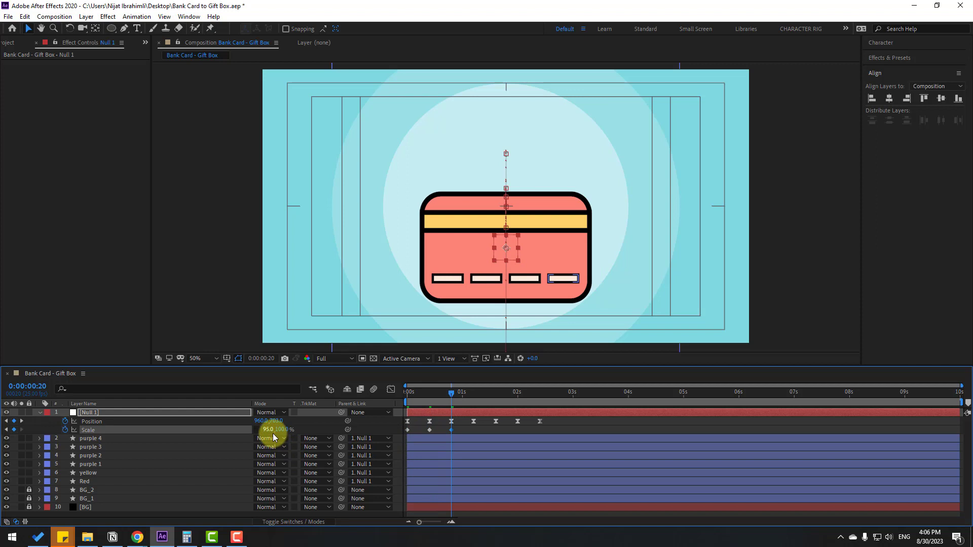
Step: Keyframe Null 1's Scale at 100, 100% on 0:00:01:05
key(k)
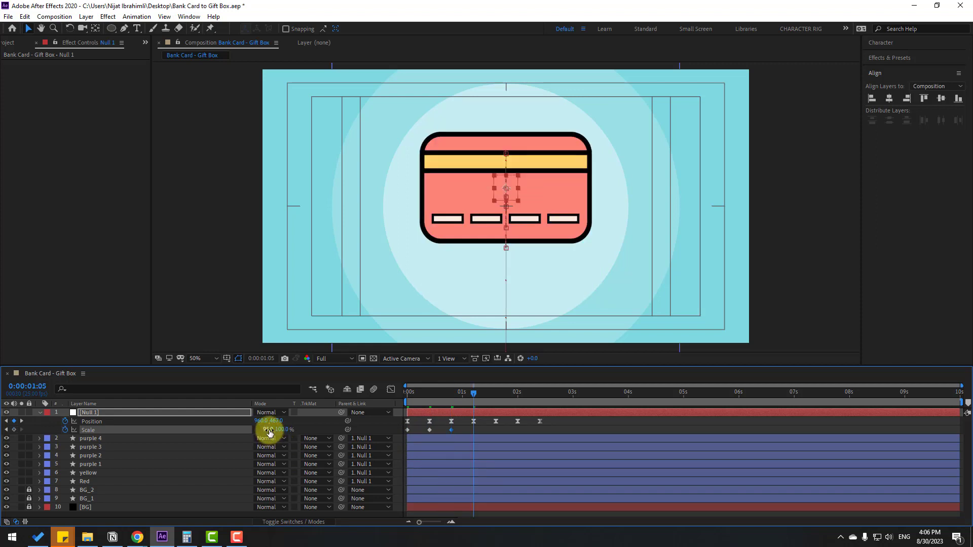
click(267, 429)
text(1)
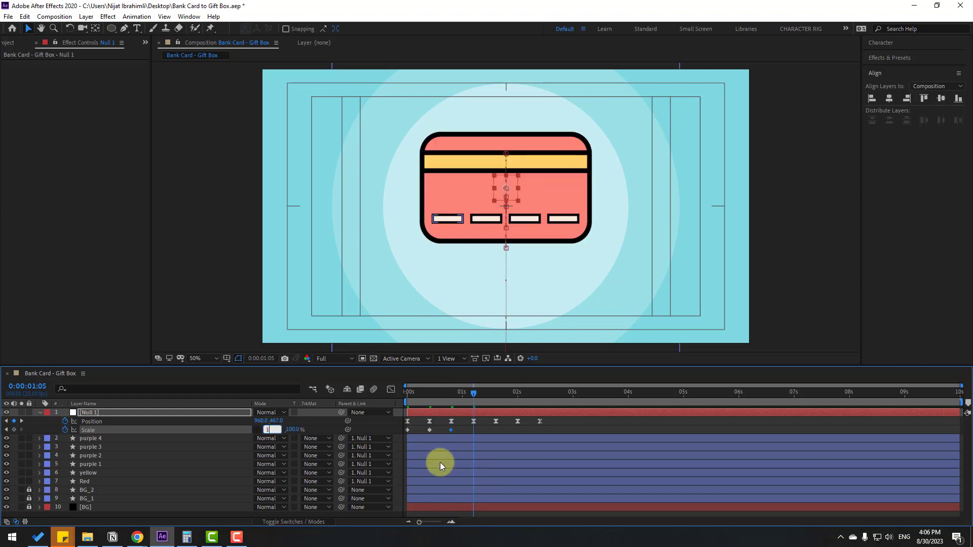
text(00)
key(Return)
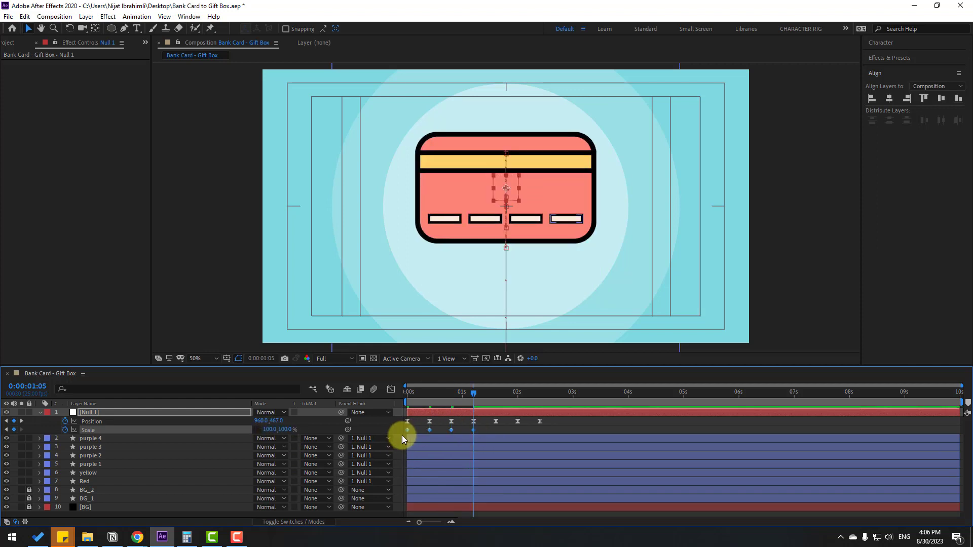
Step: Apply Easy Ease to all of Null 1's Scale keyframes and preview the animation
right_click(405, 430)
mouse_move(487, 423)
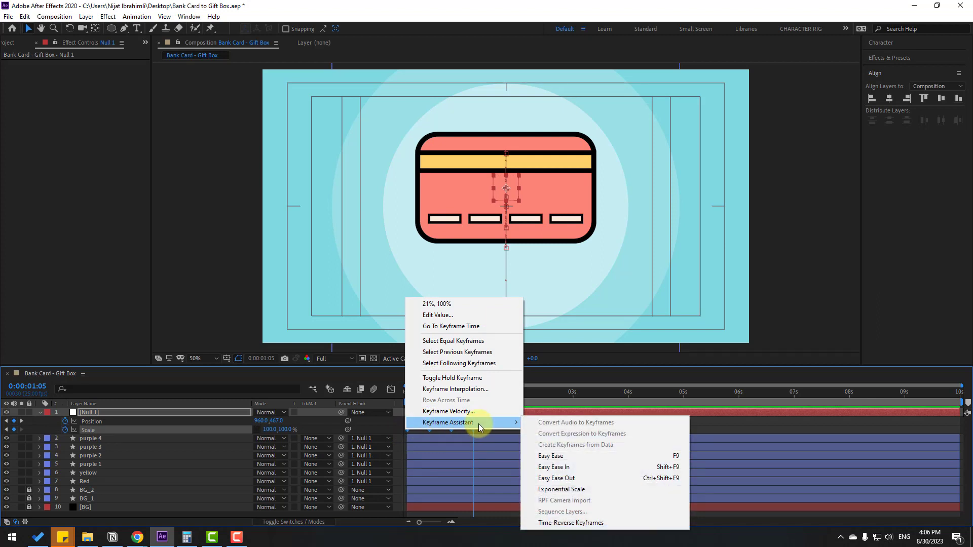
click(551, 460)
key(space)
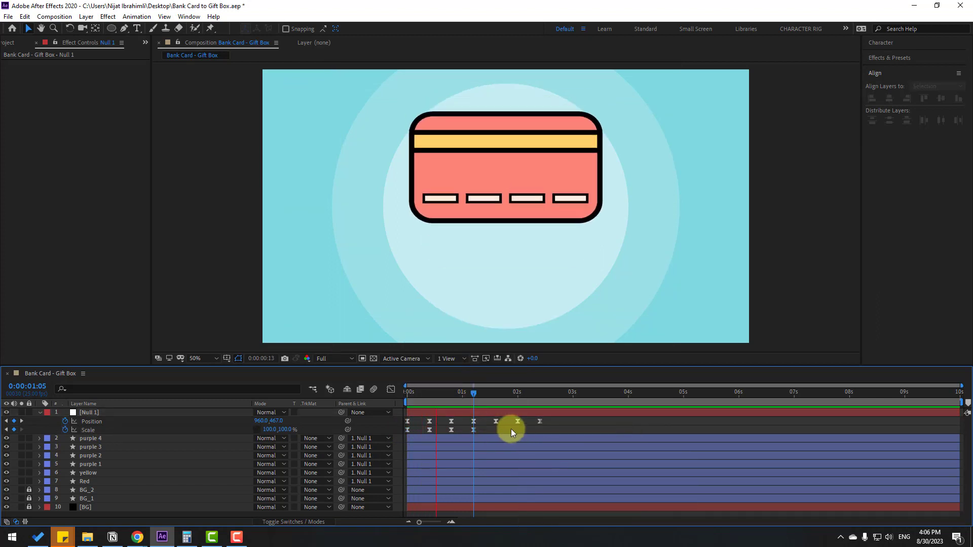
Step: Shift all of Null 1's Scale keyframes a few frames later than the Position keyframes and preview the offset
drag(487, 428, 415, 430)
key(space)
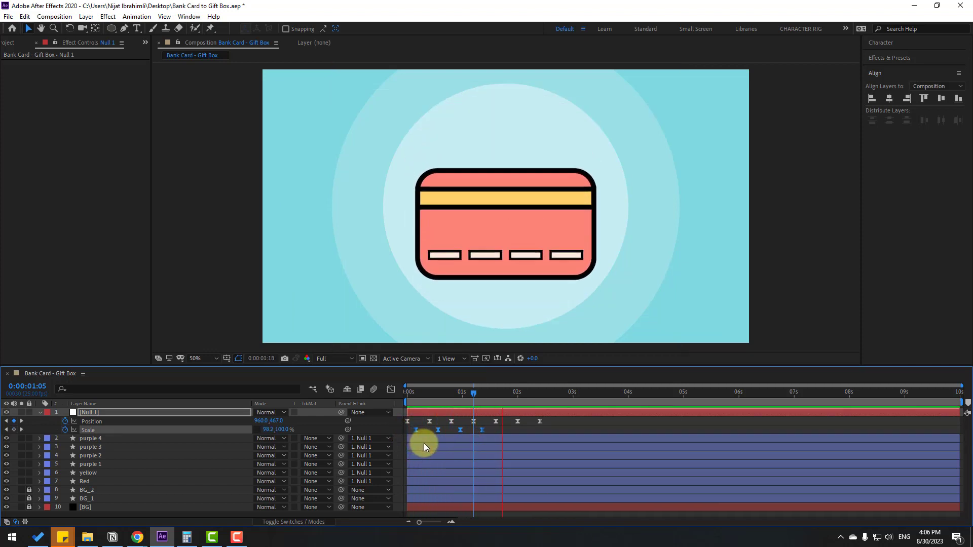
click(514, 397)
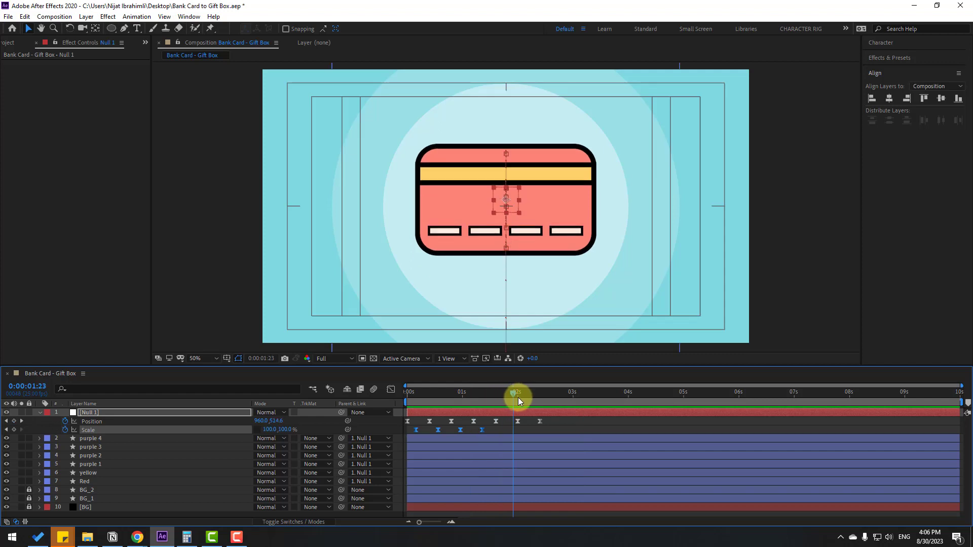
drag(518, 397, 406, 397)
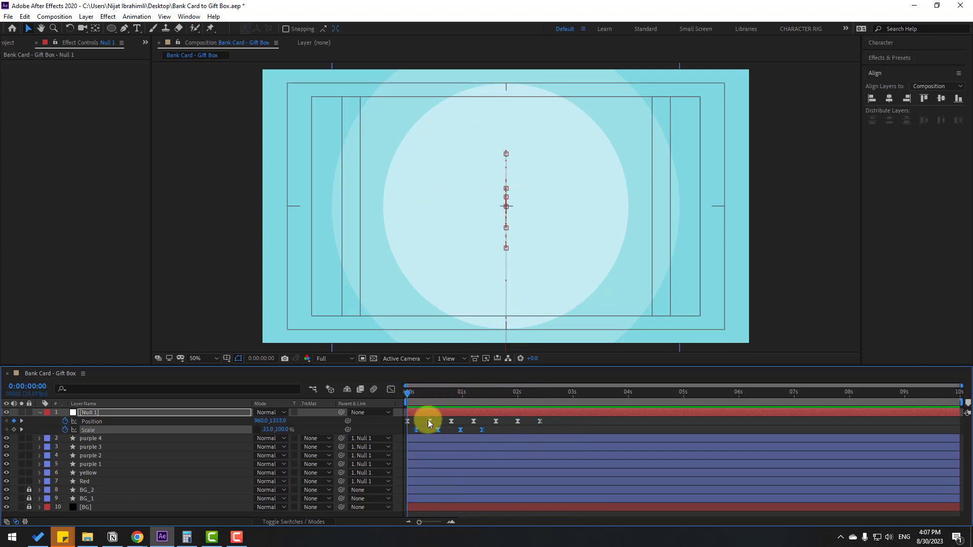
Step: Reveal Null 1's Rotation and keyframe it at -25° on 0:00:00:00
key(shift+r)
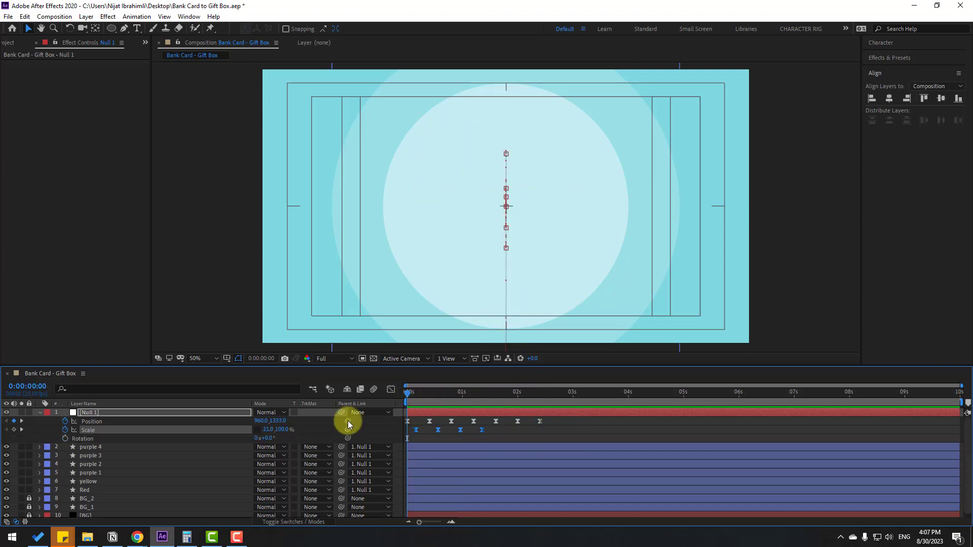
click(65, 438)
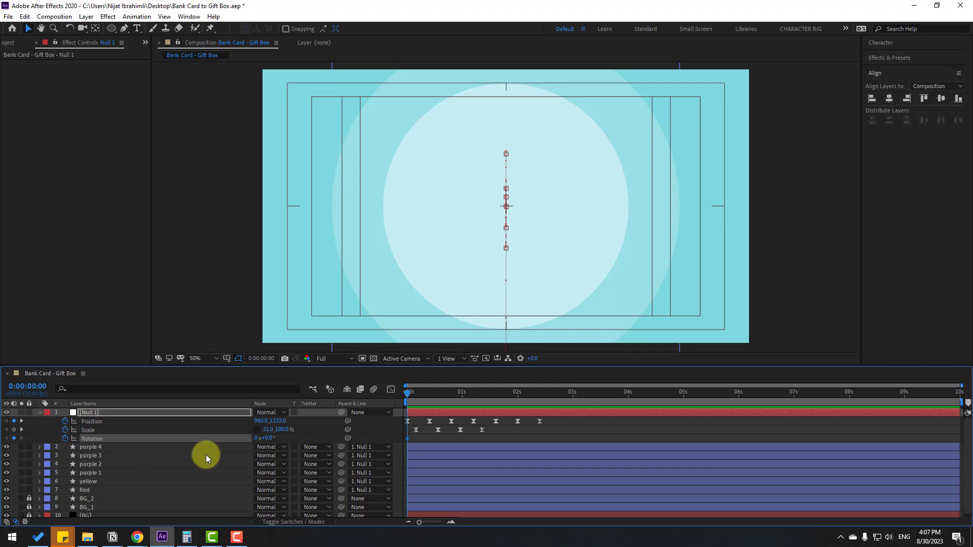
click(272, 439)
text(-25)
key(Return)
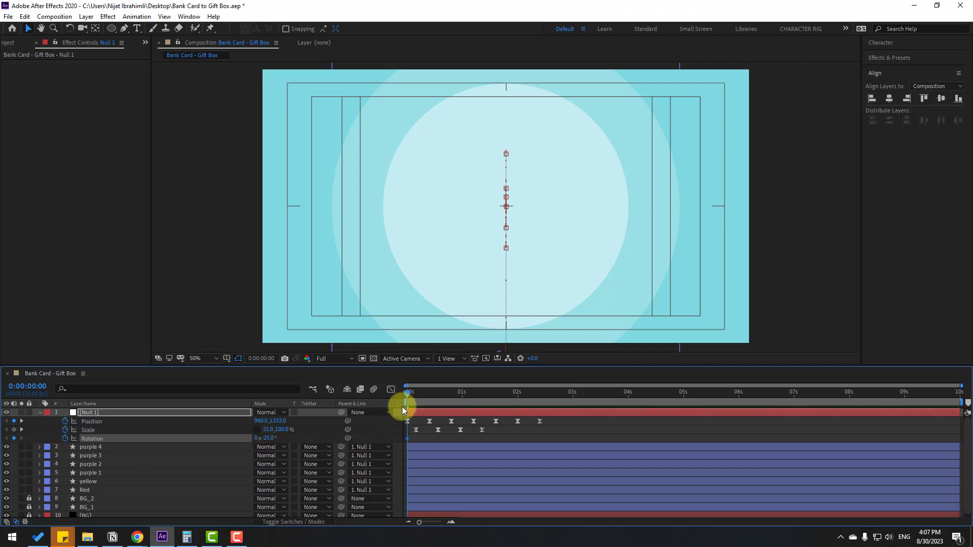
Step: Keyframe Null 1's Rotation at 10° on 0:00:00:10 and at -5° on 0:00:00:20
key(shift+Page_Down)
click(268, 438)
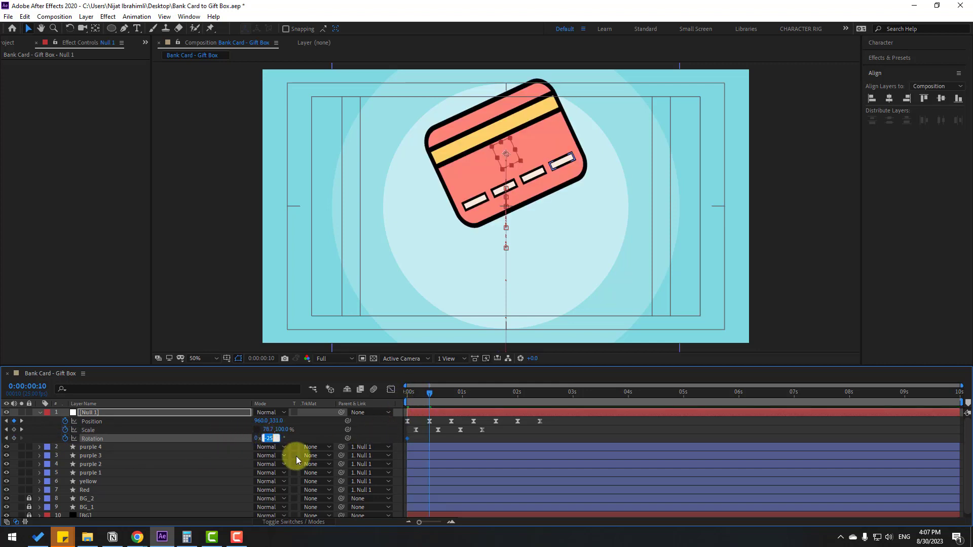
text(10)
key(Return)
key(shift+Page_Down)
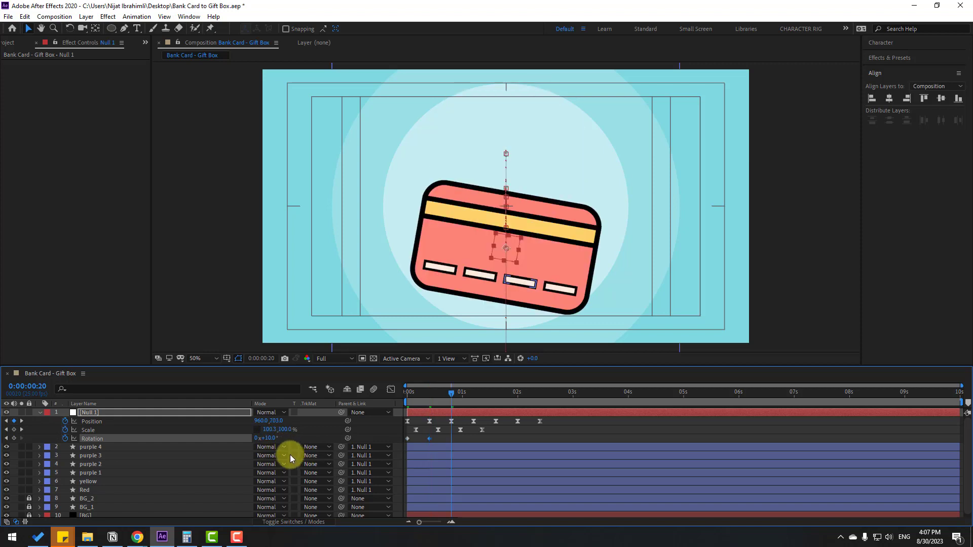
click(269, 439)
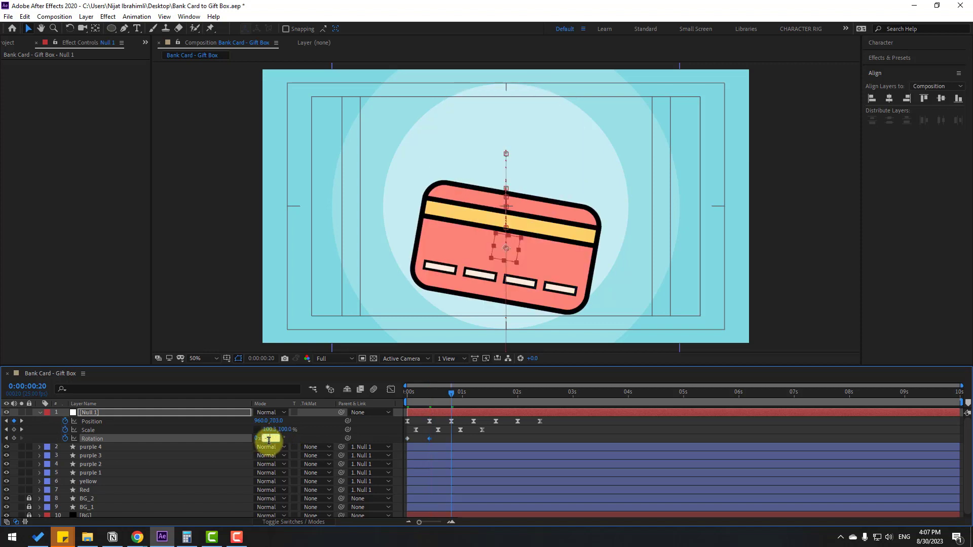
text(-5)
key(Return)
Step: Keyframe Null 1's Rotation at 2.5° on 0:00:01:05 and at -1° on 0:00:01:15
key(shift+Page_Down)
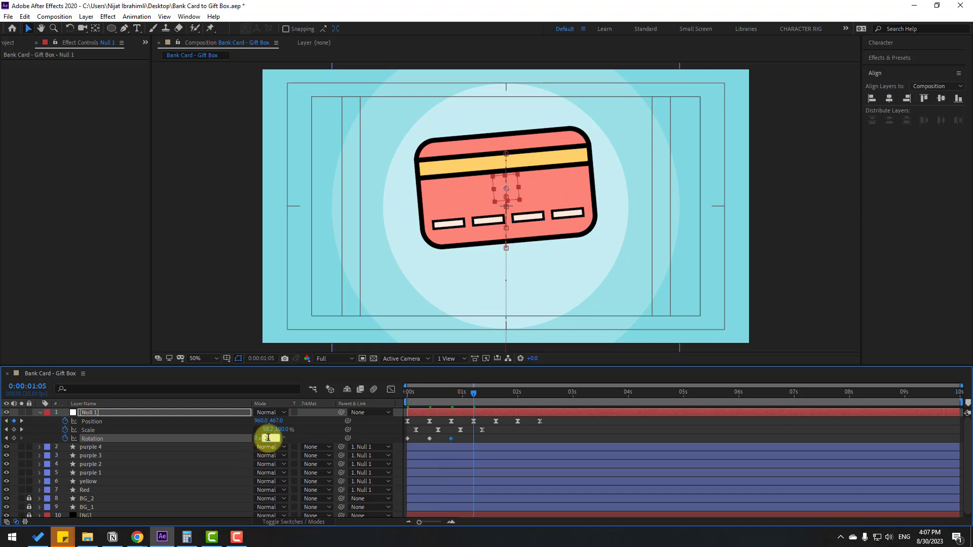
text(2.5)
key(Return)
key(shift+Page_Down)
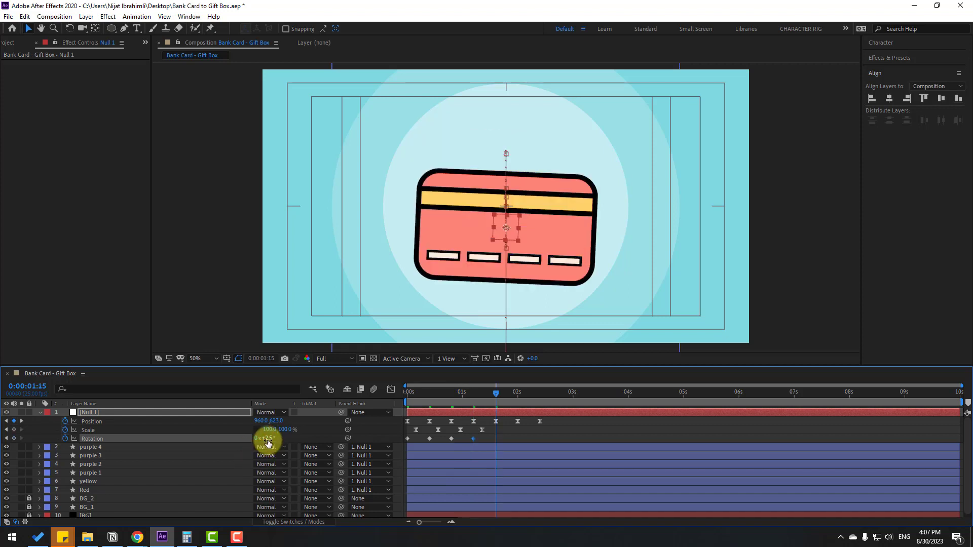
text(0)
key(Return)
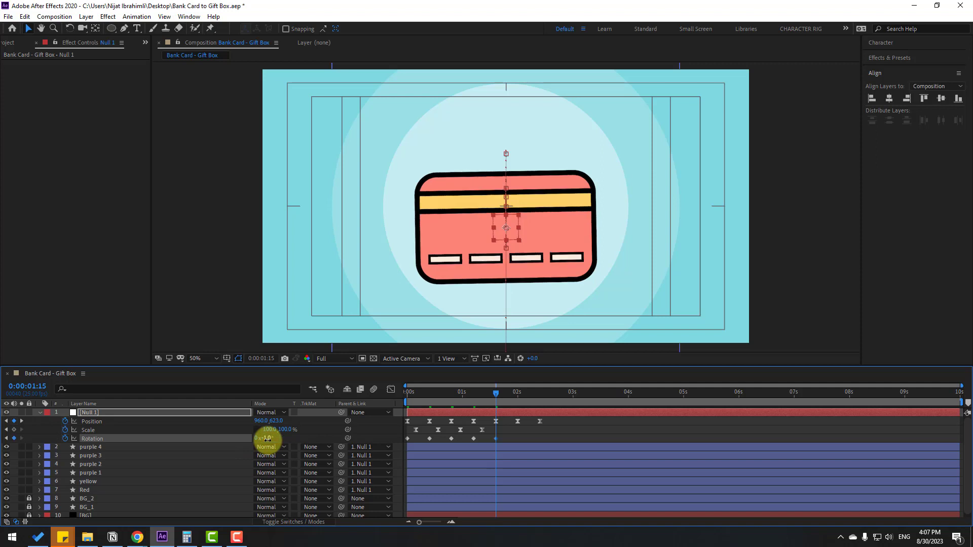
Step: Keyframe Null 1's Rotation at 0° on 0:00:02:00
key(shift+Page_Down)
click(269, 439)
key(Return)
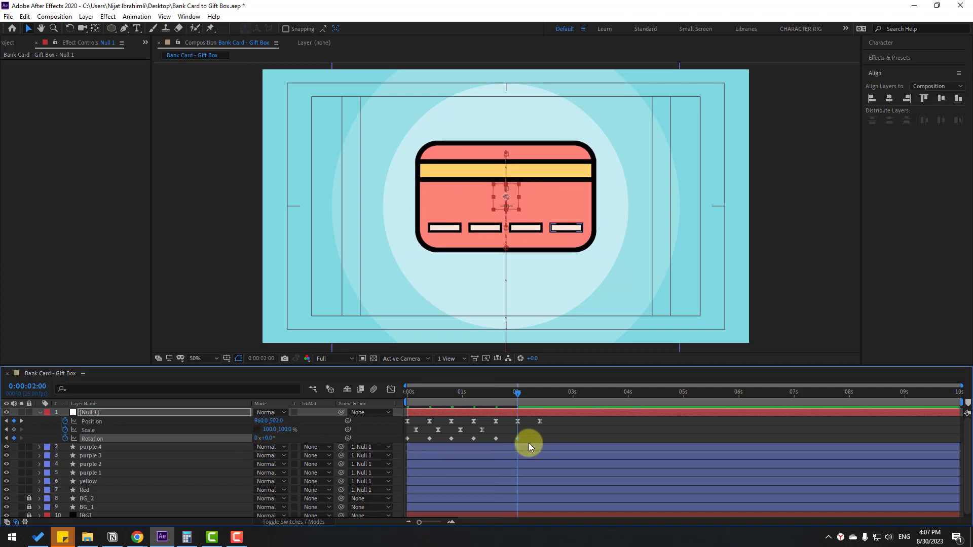
Step: Apply Easy Ease to all of Null 1's Rotation keyframes and preview the card's entrance
drag(530, 442, 421, 442)
right_click(428, 439)
mouse_move(501, 429)
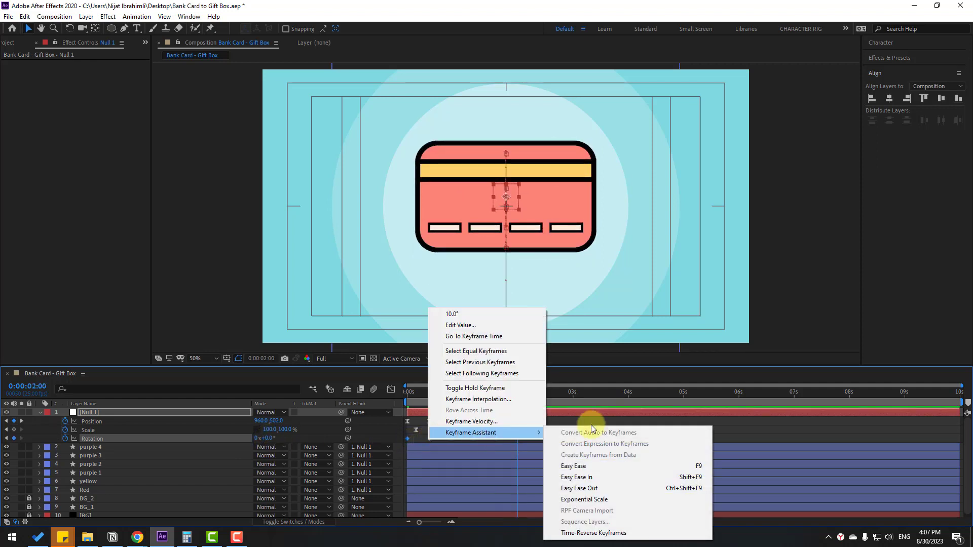
click(580, 465)
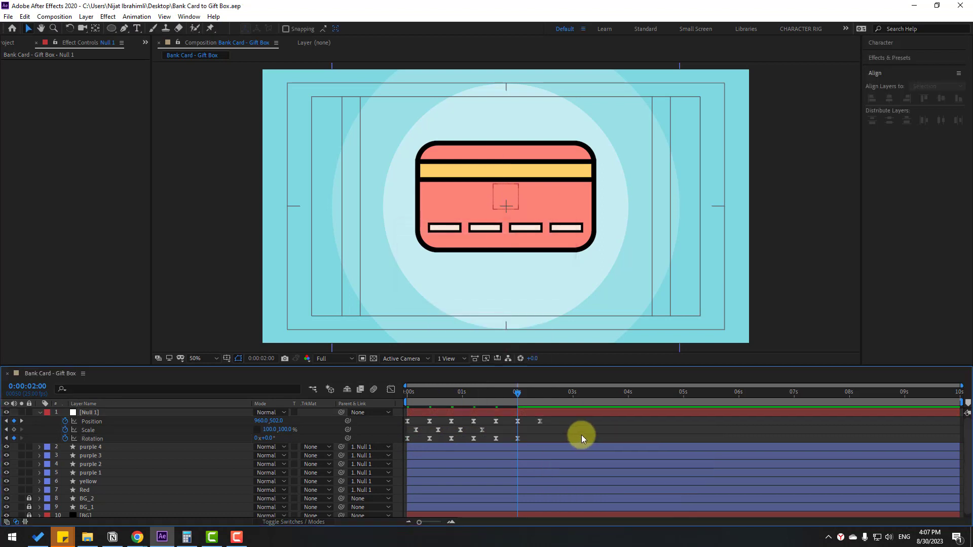
key(space)
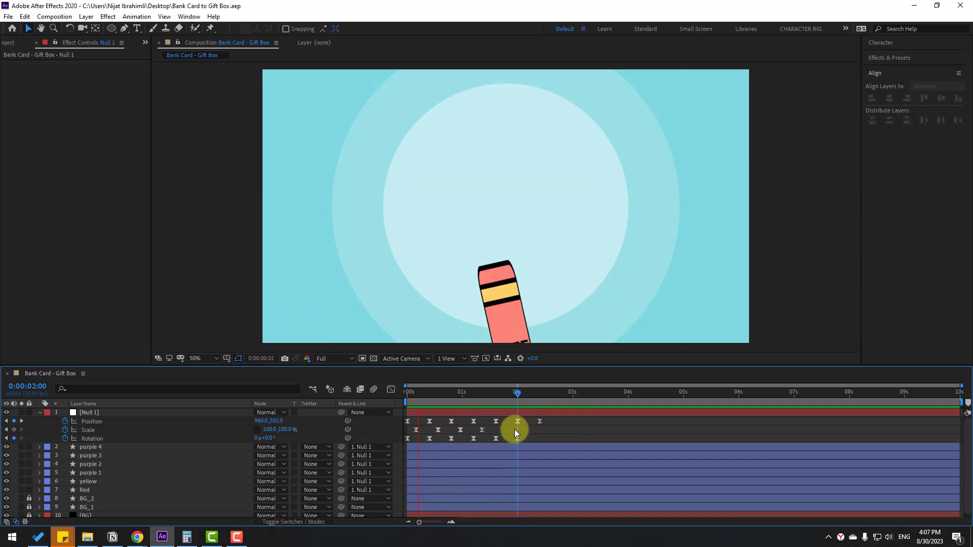
Step: Keyframe Null 1's Position at its current value on 0:00:02:17 and at 960, 580 on 0:00:03:02
drag(488, 393, 555, 394)
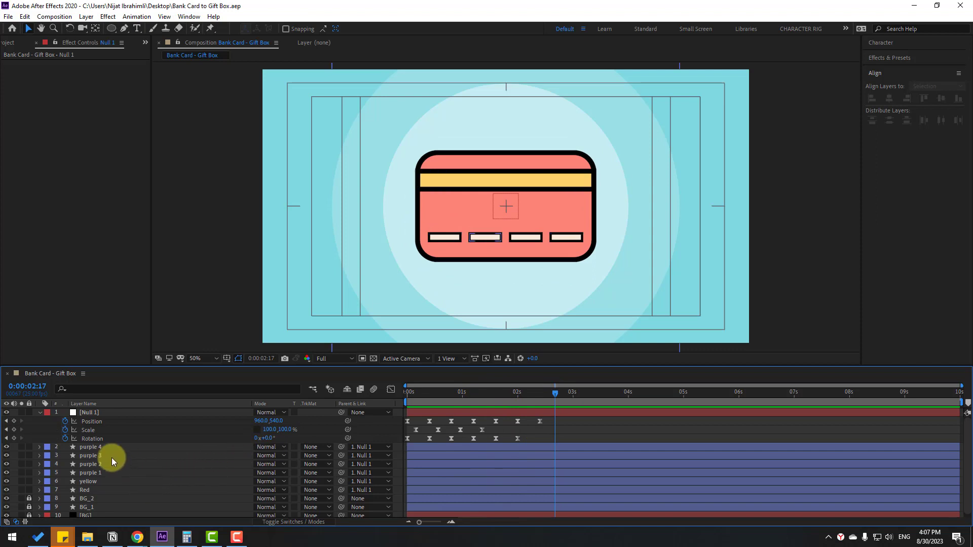
click(100, 412)
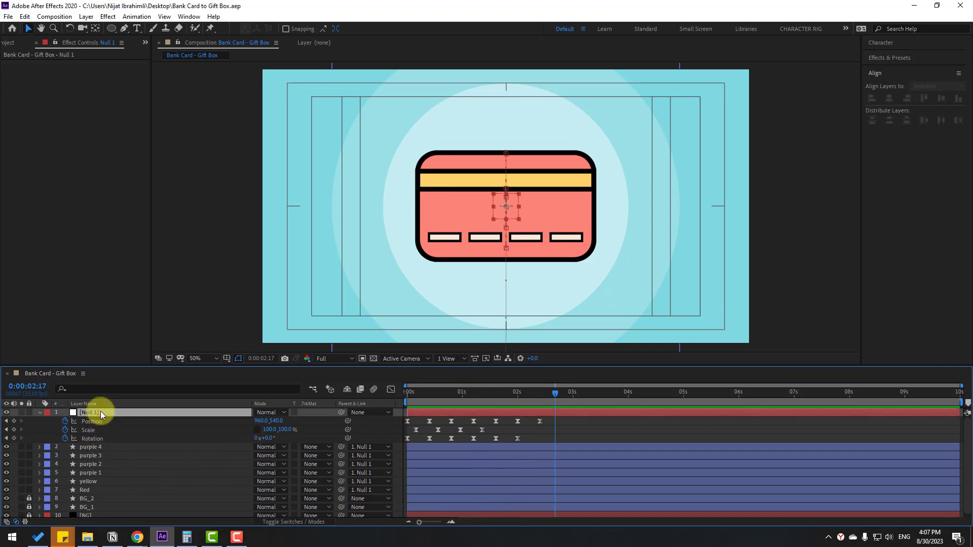
click(14, 421)
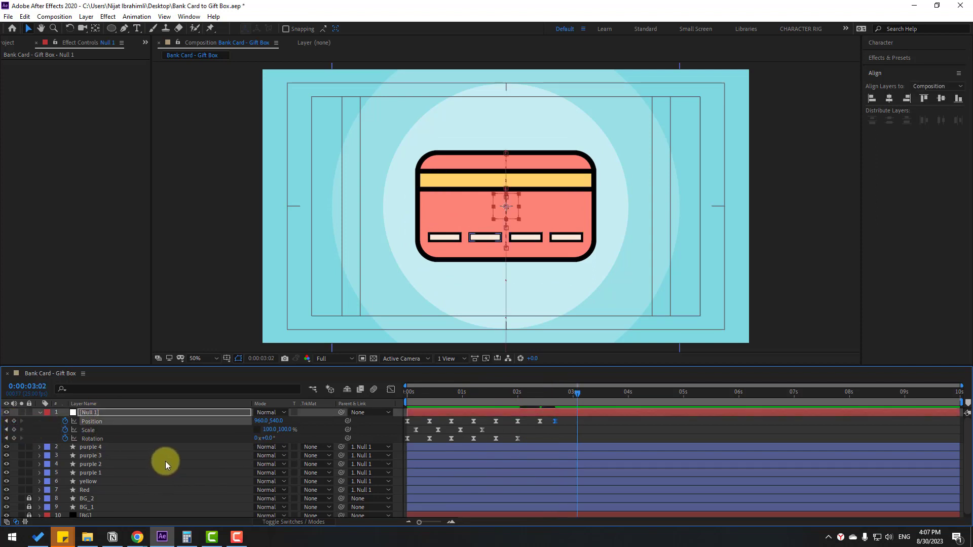
key(shift+Down)
key(shift+Down)
key(shift+Down)
key(shift+Down)
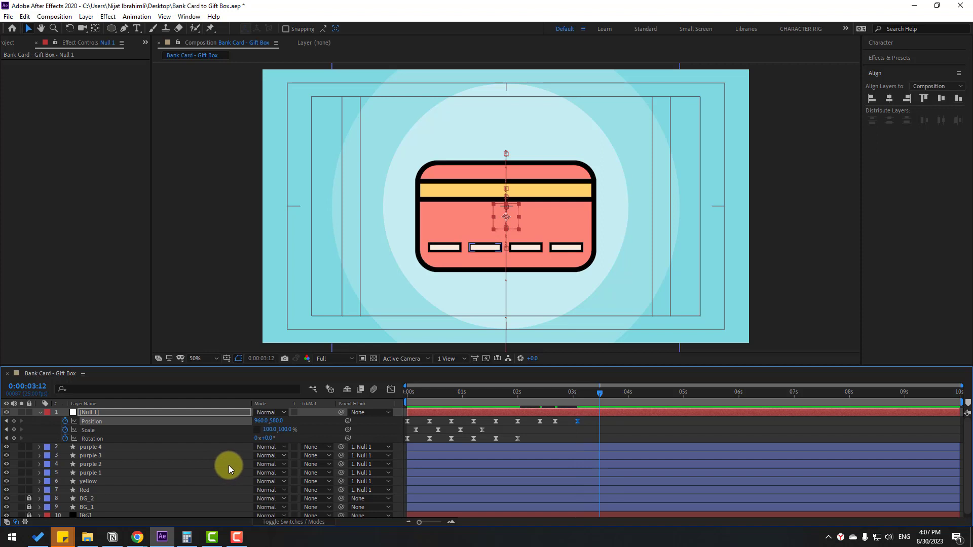
Step: Keyframe Null 1's Position at 960, 520, slightly above the composition center, on 0:00:03:12
key(shift+Up)
key(shift+Up)
key(shift+Up)
key(shift+Up)
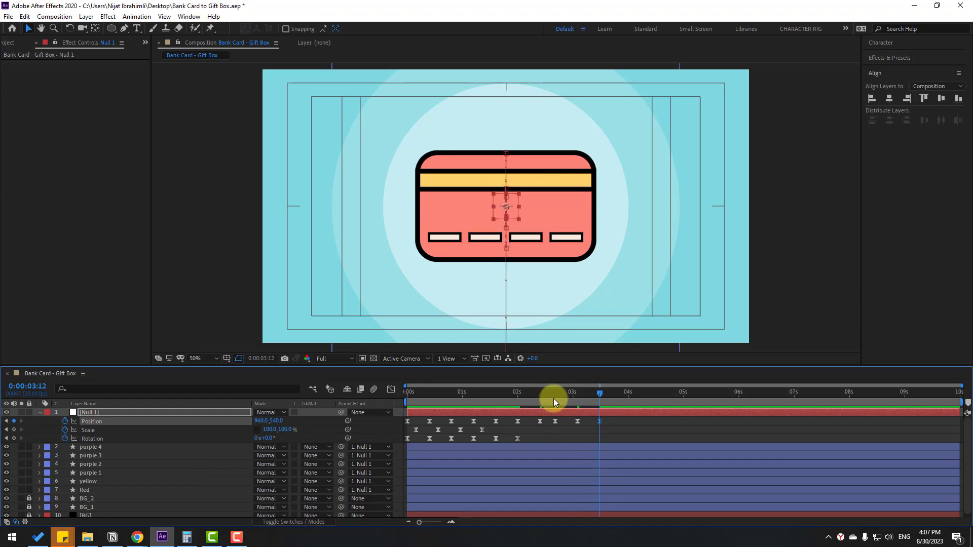
drag(552, 394, 600, 396)
key(shift+Up)
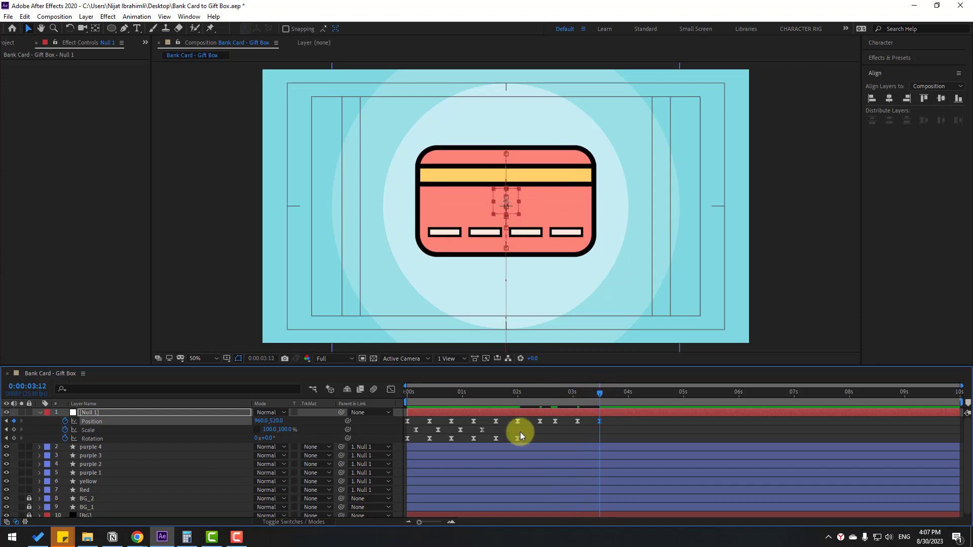
Step: Keyframe Null 1's Position at 960, 558, slightly below the composition center, on 0:00:03:22
key(shift+Down)
key(shift+Down)
key(shift+Down)
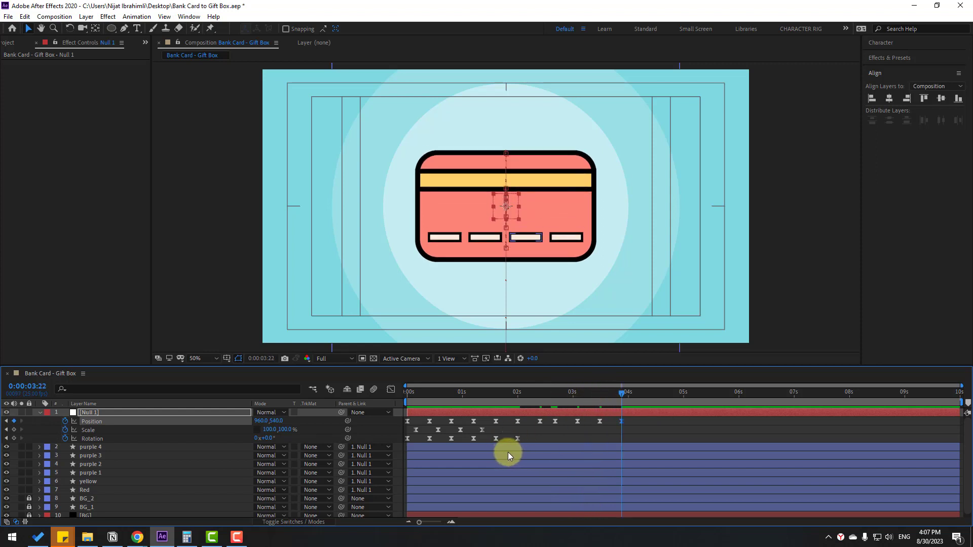
key(Down)
key(Down)
key(Down)
key(Down)
key(Down)
key(Down)
key(Down)
key(Down)
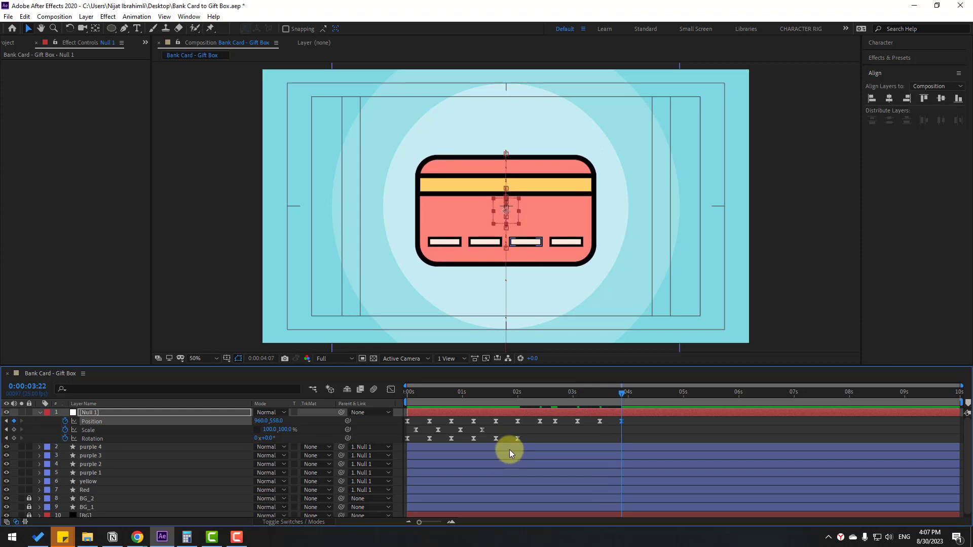
Step: Align Null 1 to the composition's vertical center on 0:00:04:07, then return to the start of the second bounce for review
key(shift+Page_Down)
click(940, 98)
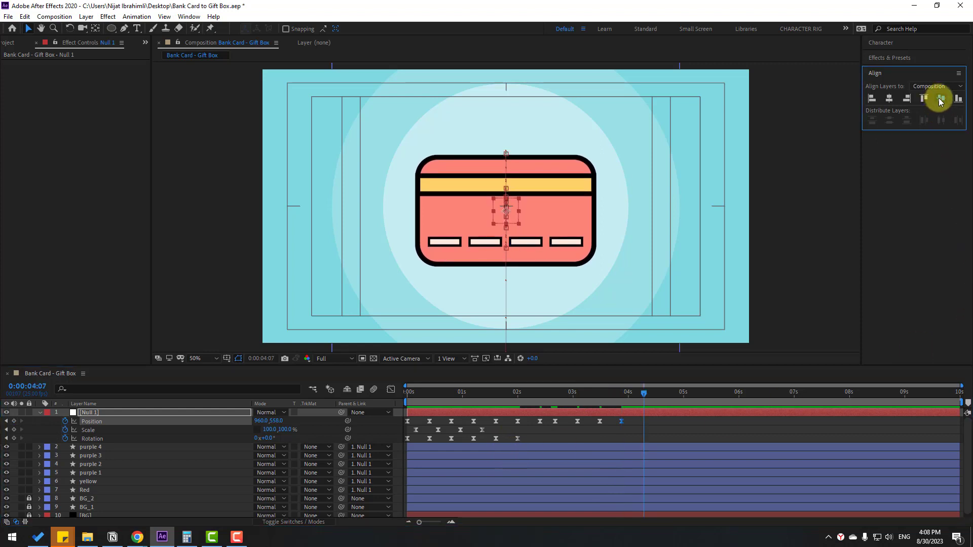
click(561, 392)
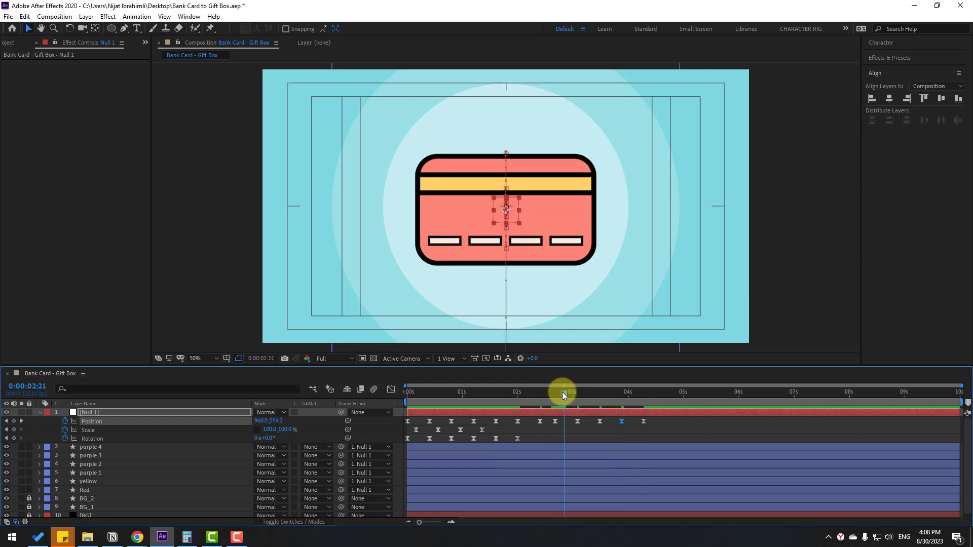
Step: Start the work area just before the second bounce and preview the card's motion from there
drag(404, 403, 542, 402)
key(space)
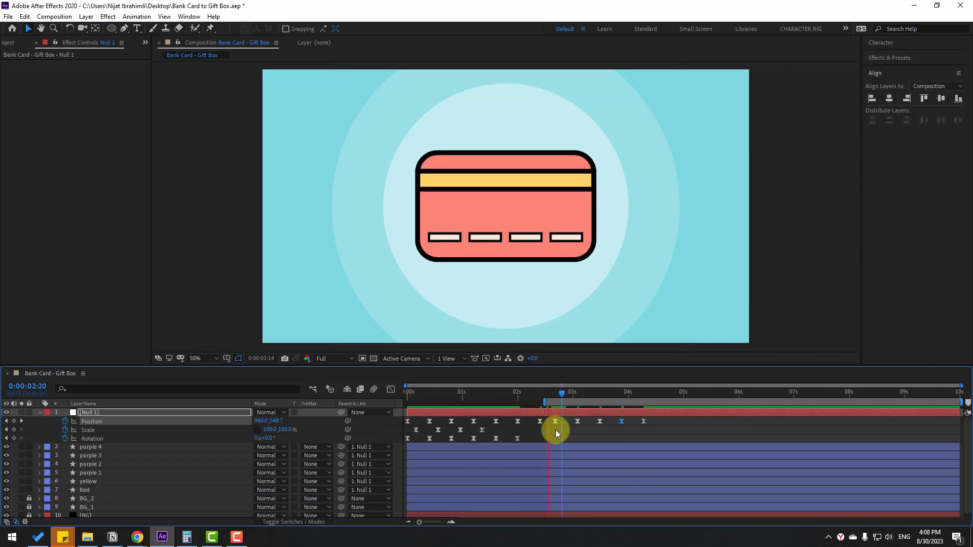
key(space)
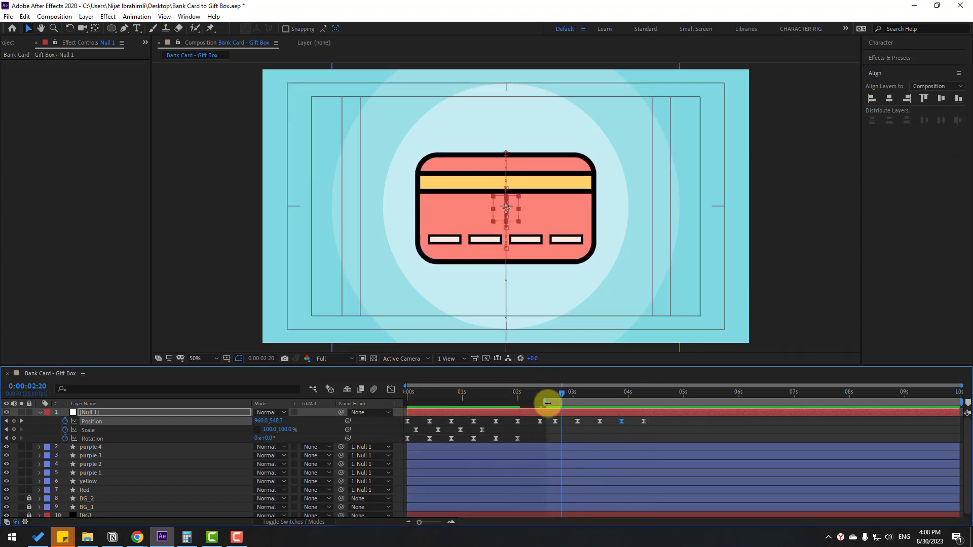
key(space)
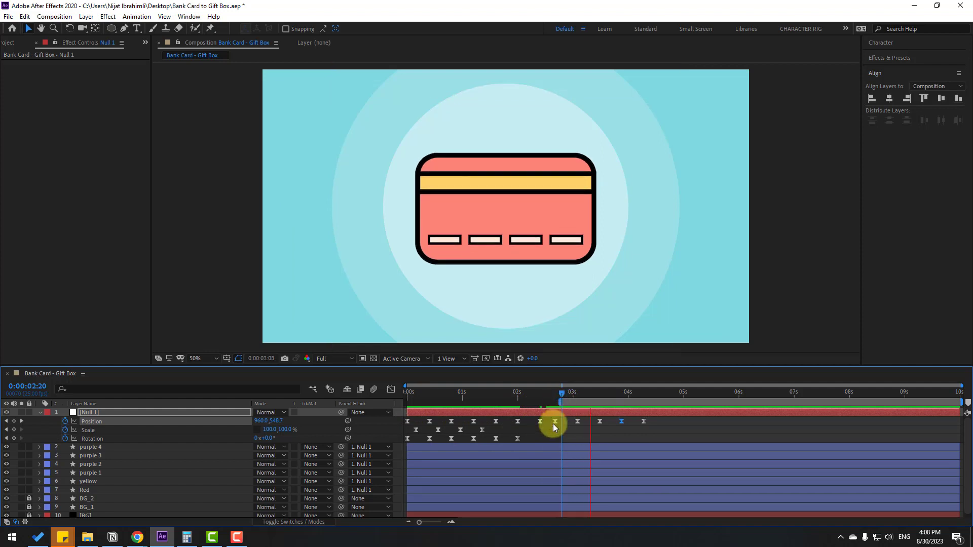
key(space)
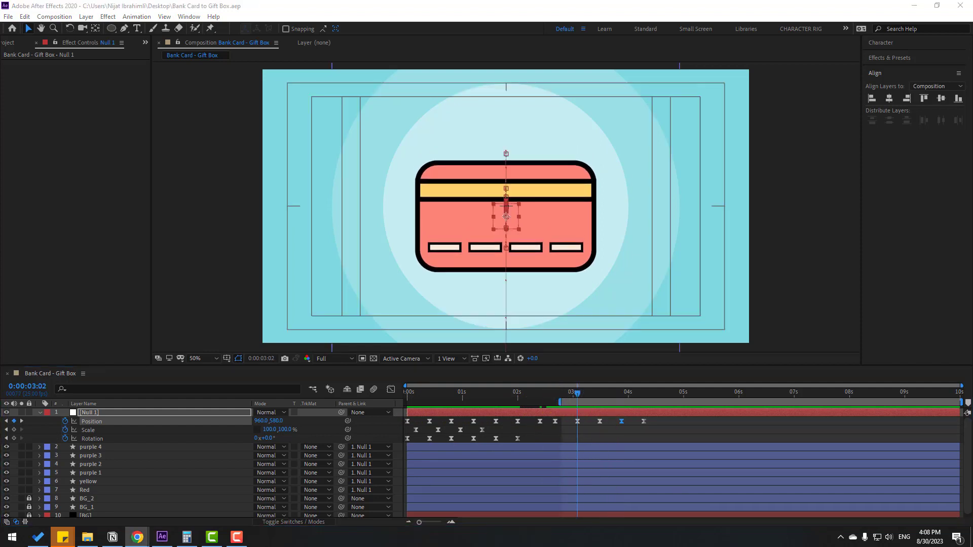
Step: Keyframe the Size and Roundness of the Red layer's Rectangle Path 1 at their current values on 0:00:02:17
click(85, 491)
click(39, 490)
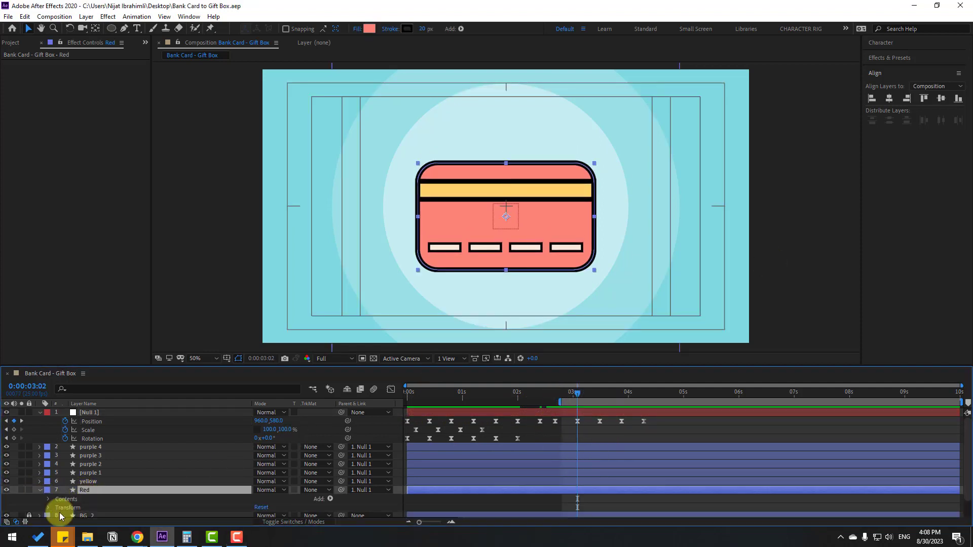
scroll(54, 504, down, 2)
click(47, 482)
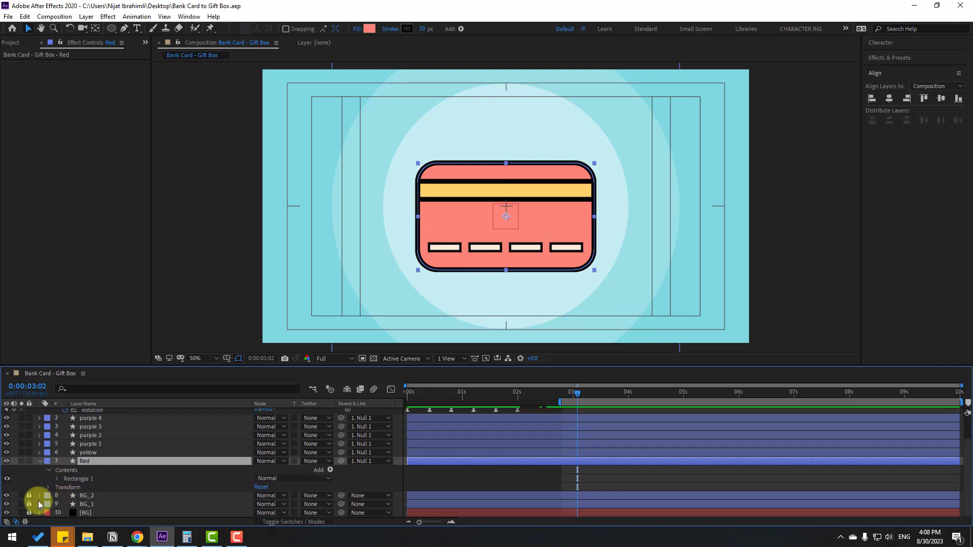
click(56, 478)
scroll(215, 470, down, 2)
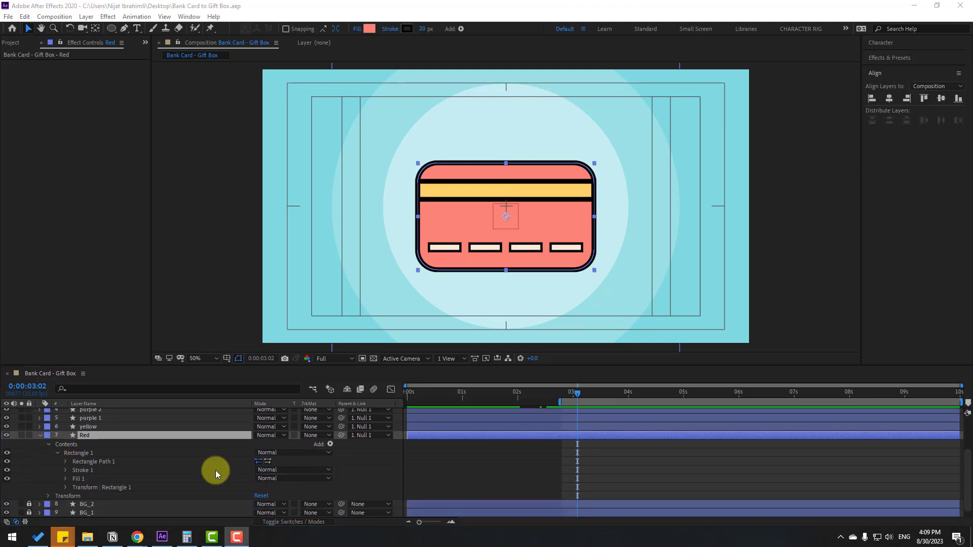
click(65, 461)
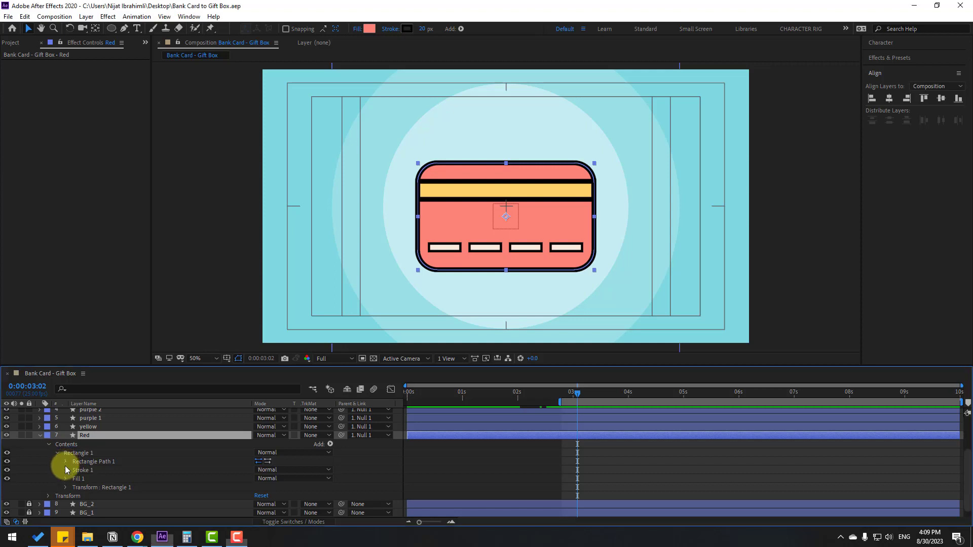
mouse_move(570, 396)
mouse_down()
mouse_move(556, 394)
mouse_move(585, 398)
mouse_move(546, 401)
mouse_move(555, 397)
mouse_up()
scroll(558, 445, up, 3)
scroll(592, 467, down, 2)
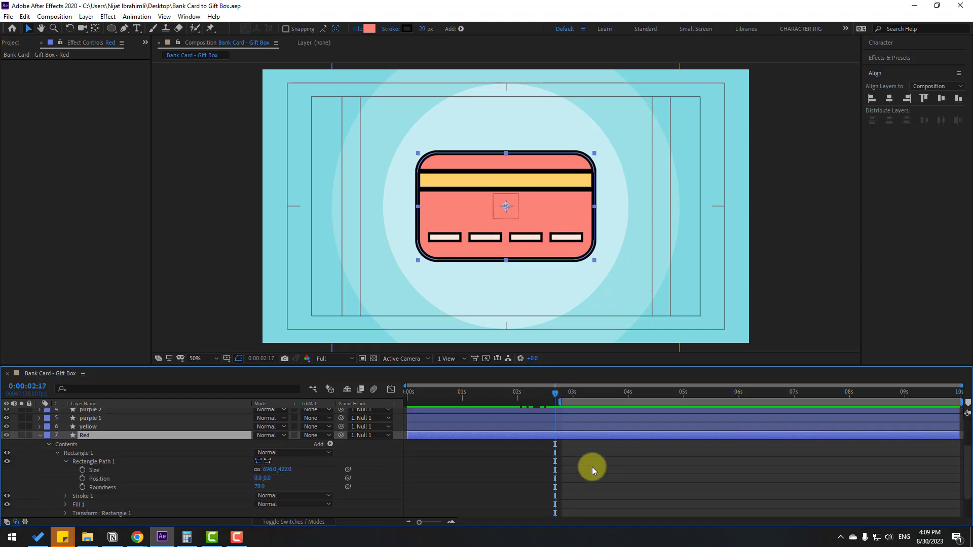
click(81, 470)
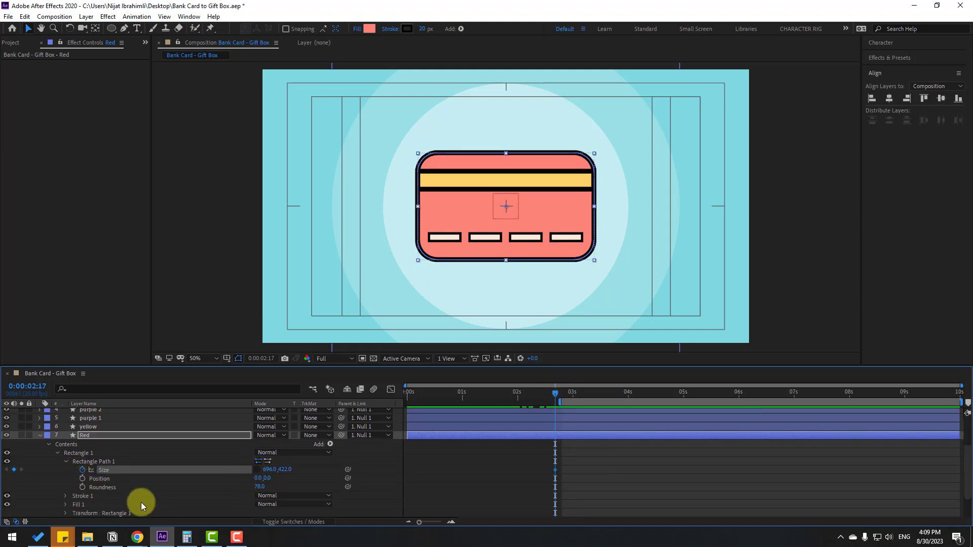
click(82, 488)
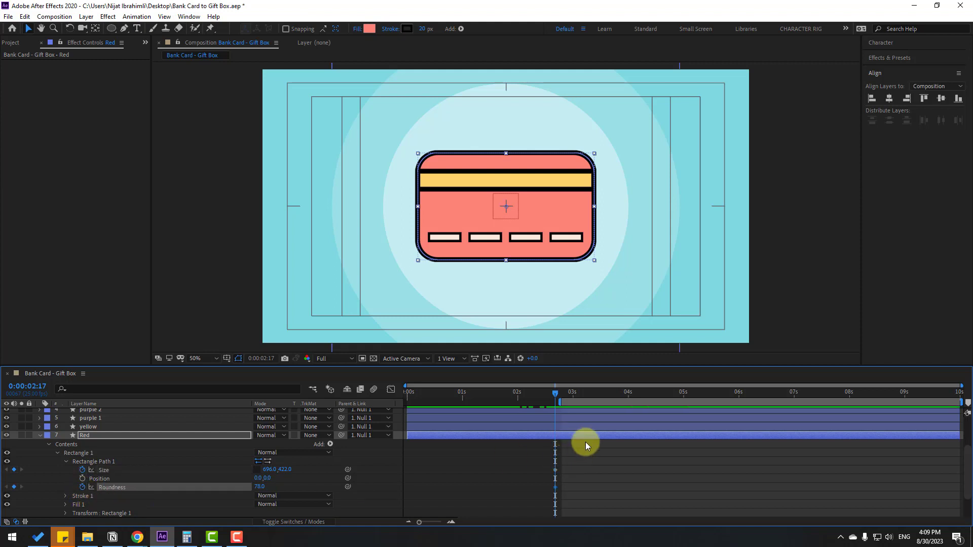
Step: Keyframe a narrower width at unchanged height and a smaller Roundness for the Red rectangle on 0:00:03:06
key(shift+Page_Down)
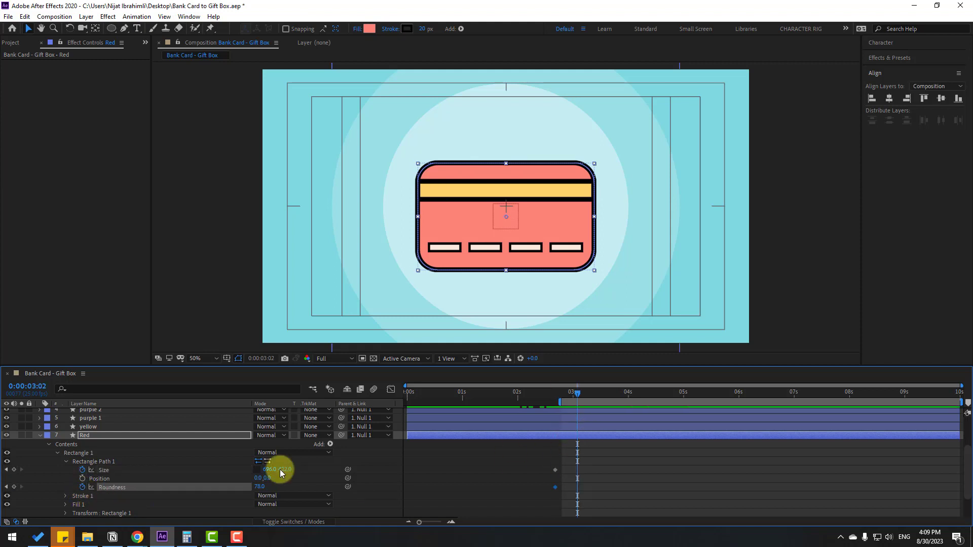
drag(579, 393, 586, 394)
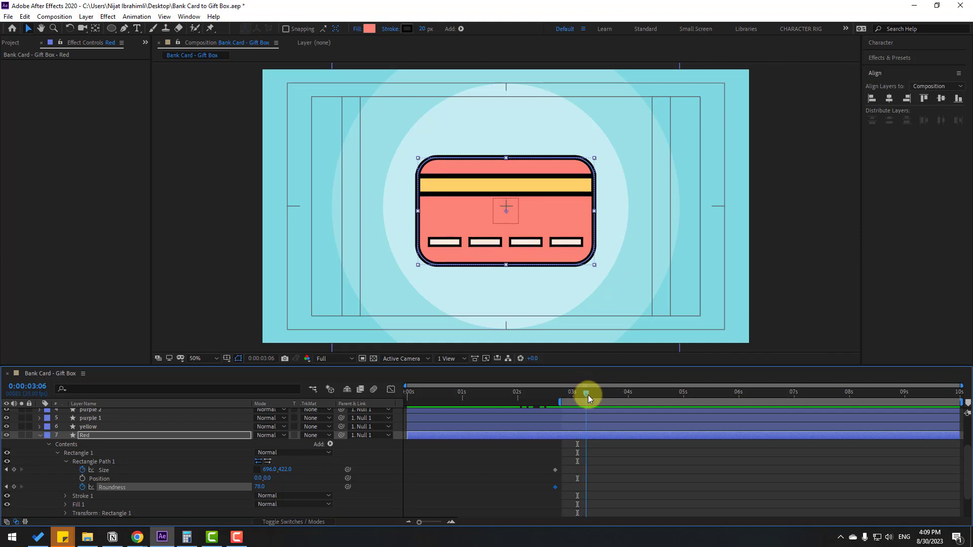
click(284, 484)
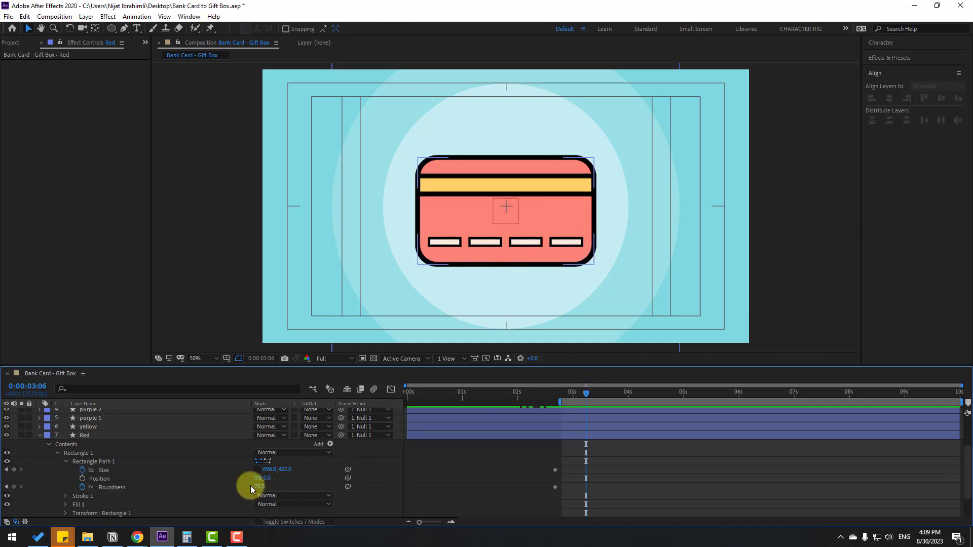
drag(254, 487, 147, 485)
click(285, 481)
Step: Apply Easy Ease to the Red rectangle's Size and Roundness keyframes and preview the shape change
drag(546, 391, 558, 448)
drag(547, 462, 593, 491)
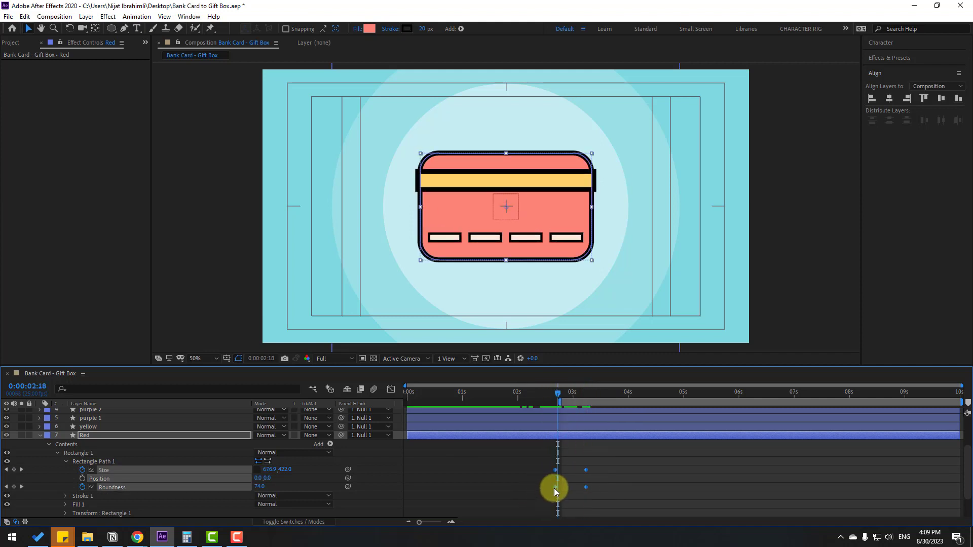
right_click(555, 487)
click(694, 416)
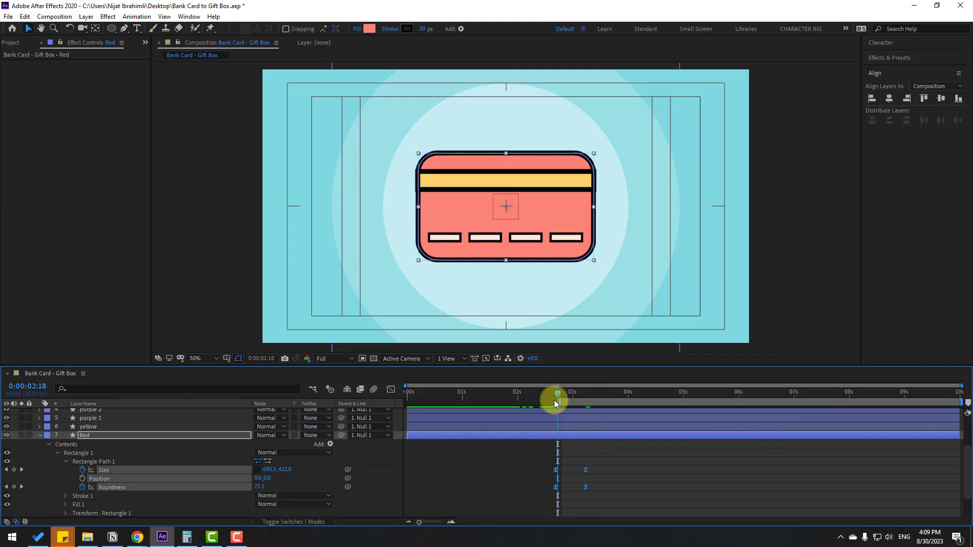
key(space)
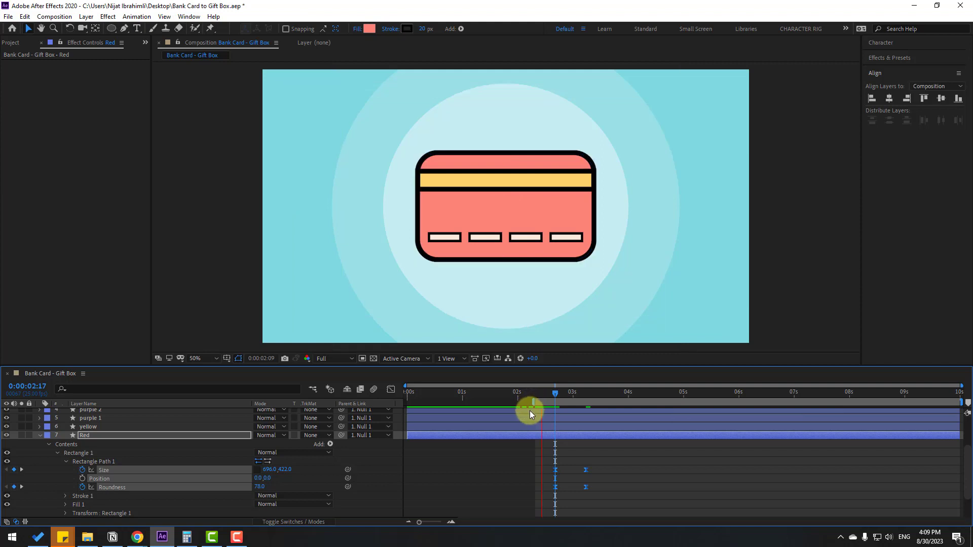
key(space)
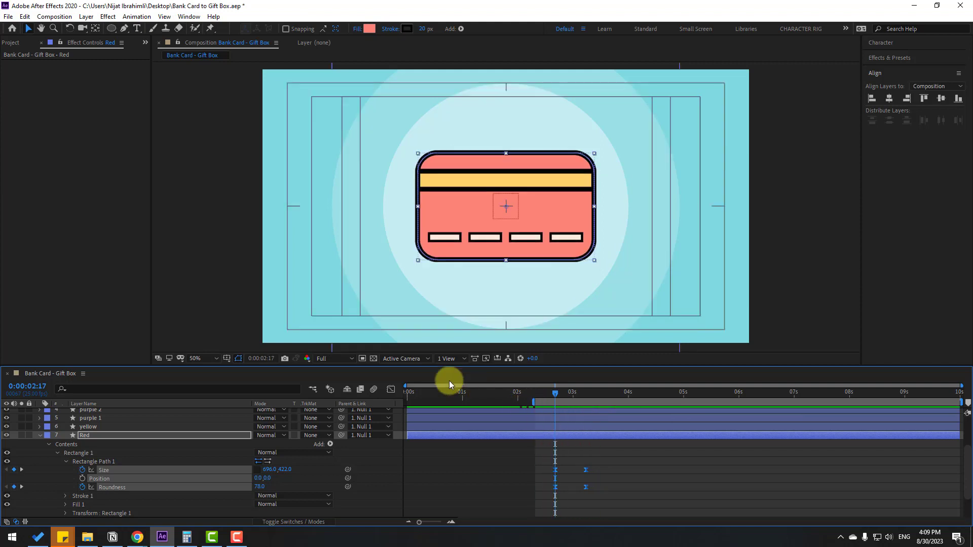
Step: Lengthen the outgoing and incoming speed handles of the Red rectangle's Size and Roundness keyframes in the Graph Editor
click(390, 390)
key(equal)
key(equal)
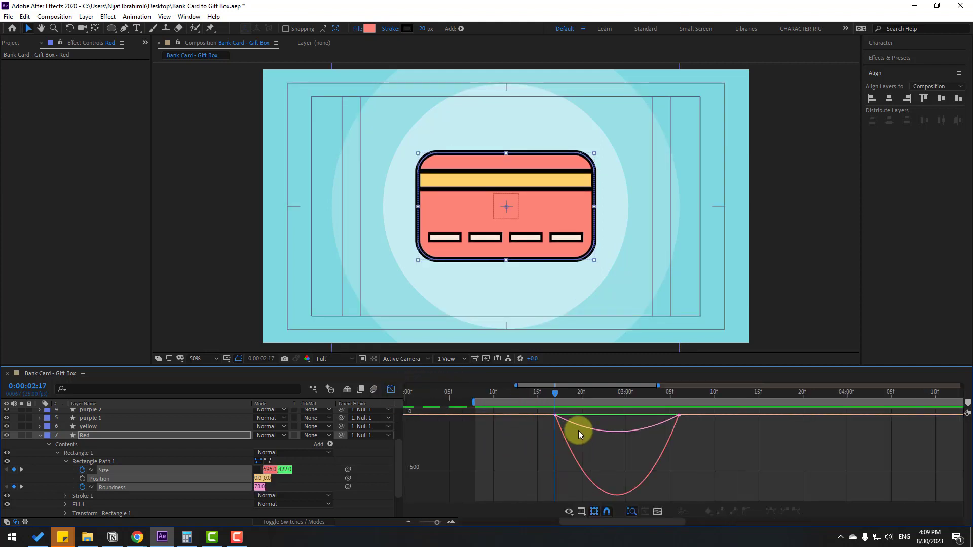
click(557, 416)
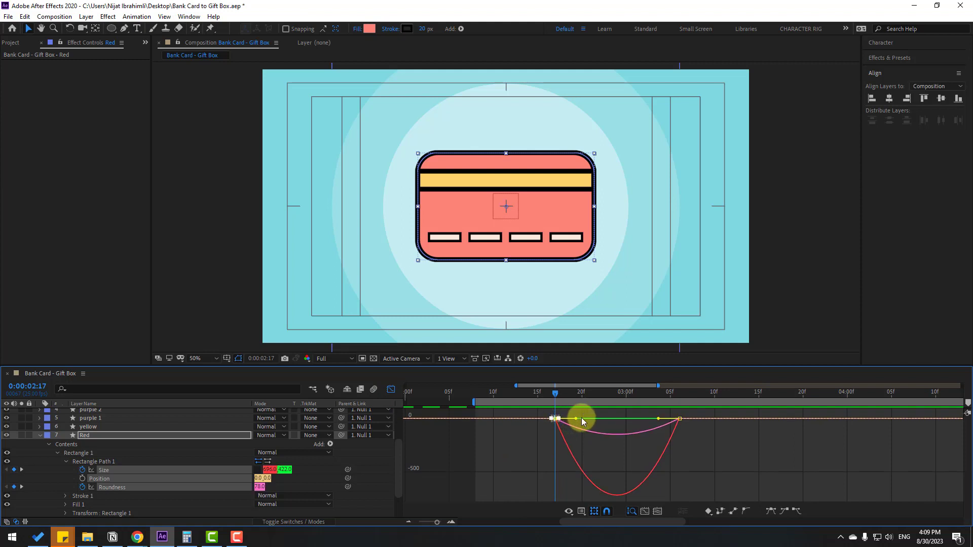
drag(576, 418, 589, 420)
click(580, 434)
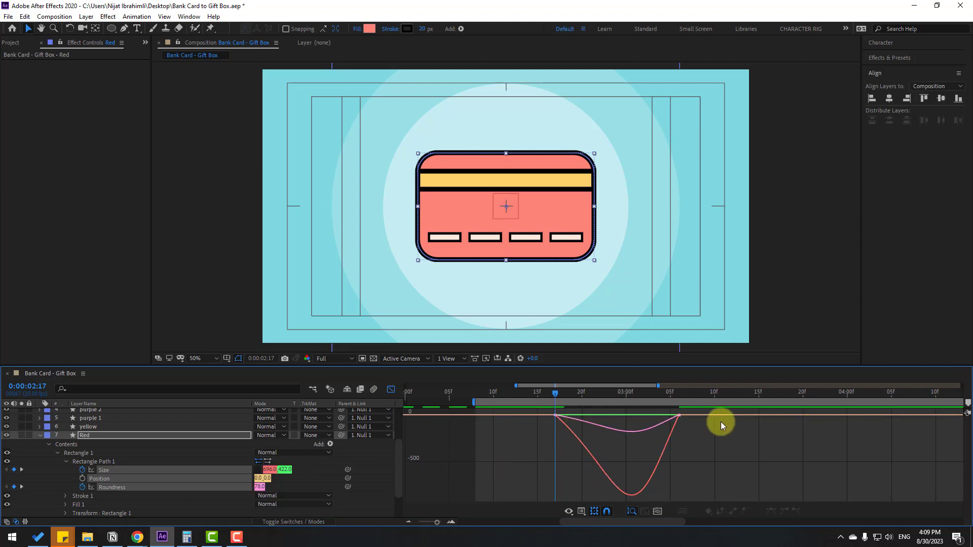
click(667, 421)
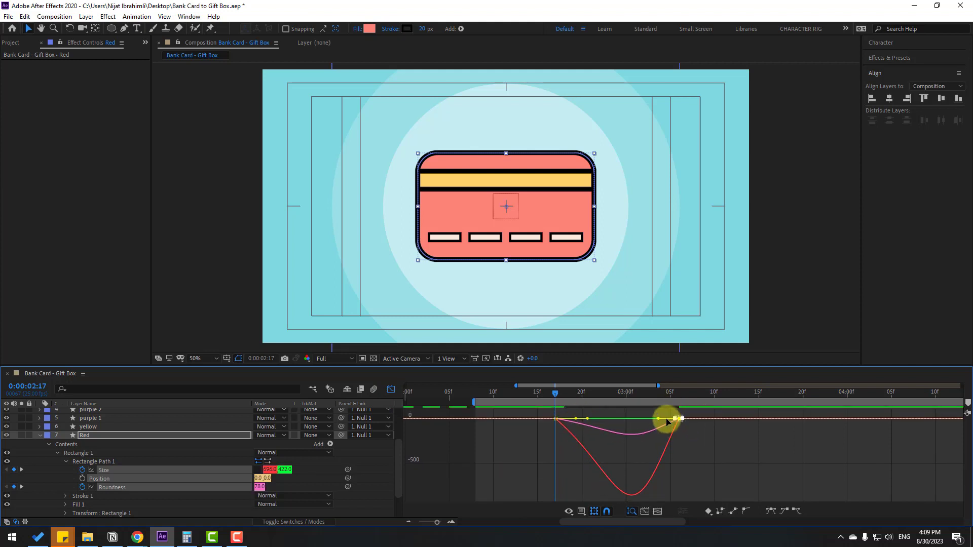
drag(660, 421, 654, 420)
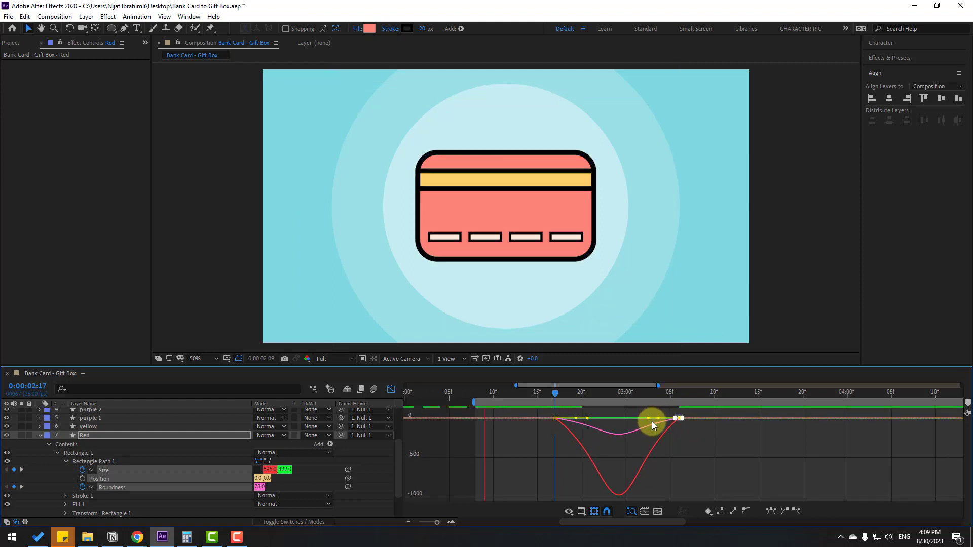
click(391, 389)
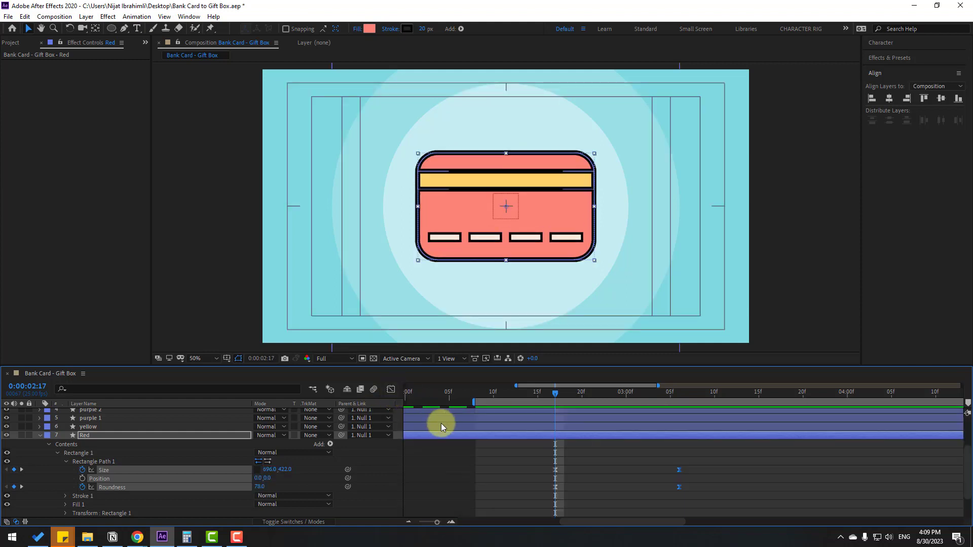
Step: Move the Red rectangle's ending Size and Roundness keyframes to 0:00:03:12, preview, and collapse the layer's properties back on 0:00:02:17
key(minus)
drag(609, 468, 602, 490)
key(space)
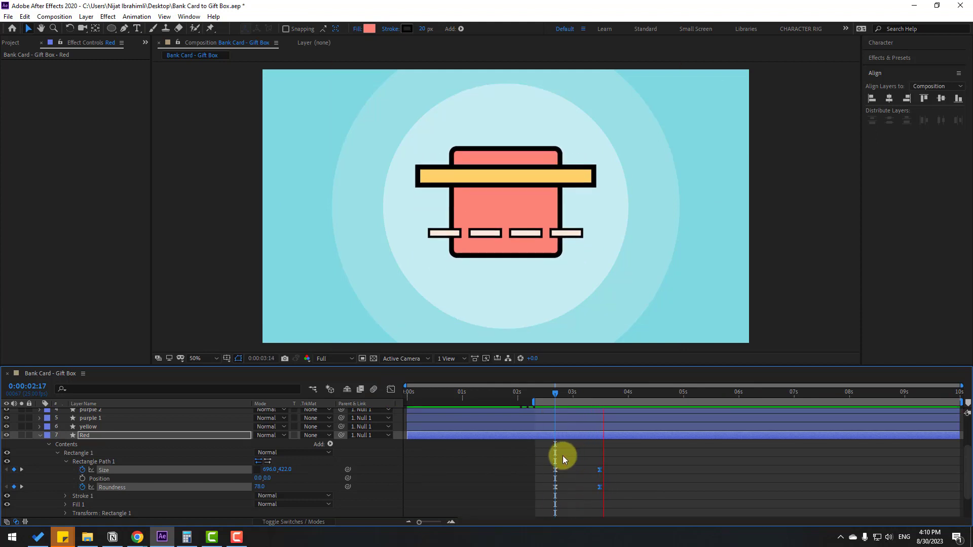
key(space)
drag(550, 395, 555, 396)
key(u)
Step: Keyframe the Size of the yellow layer's Rectangle Path 1 at its current value on 0:00:02:20
click(96, 479)
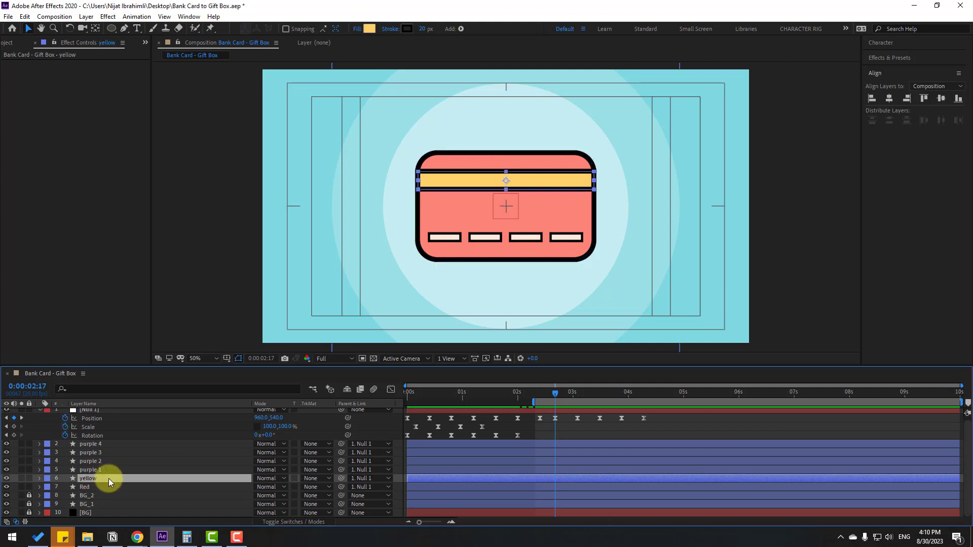
click(39, 478)
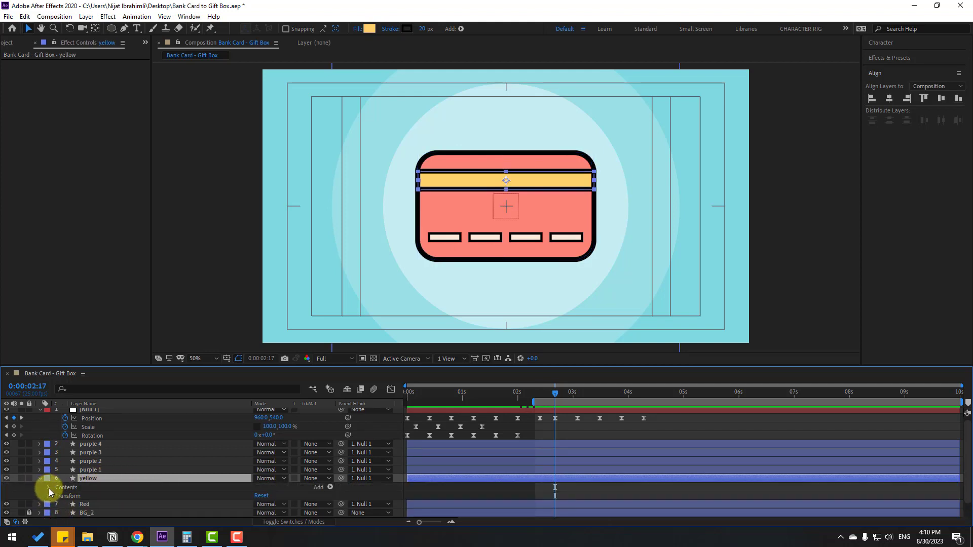
click(48, 487)
scroll(47, 500, down, 1)
click(56, 473)
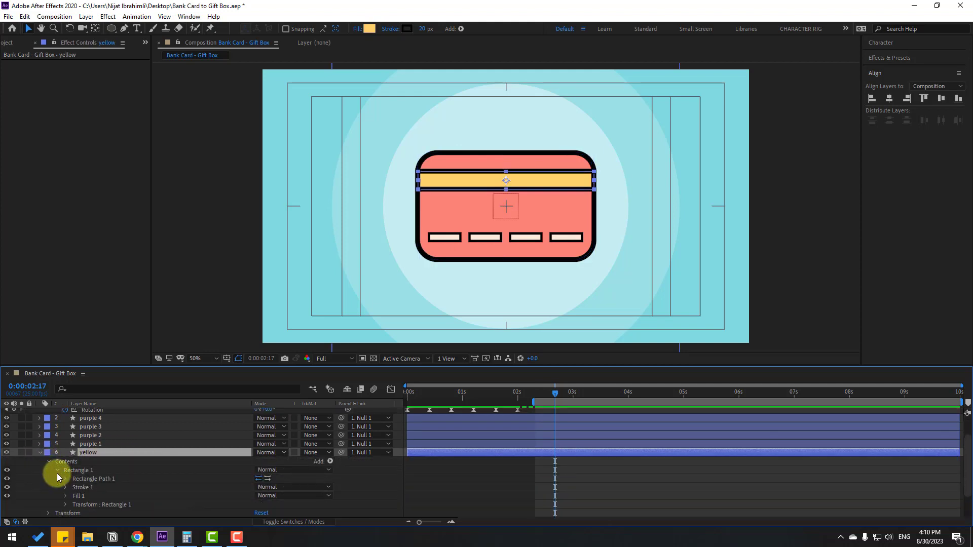
drag(546, 395, 561, 395)
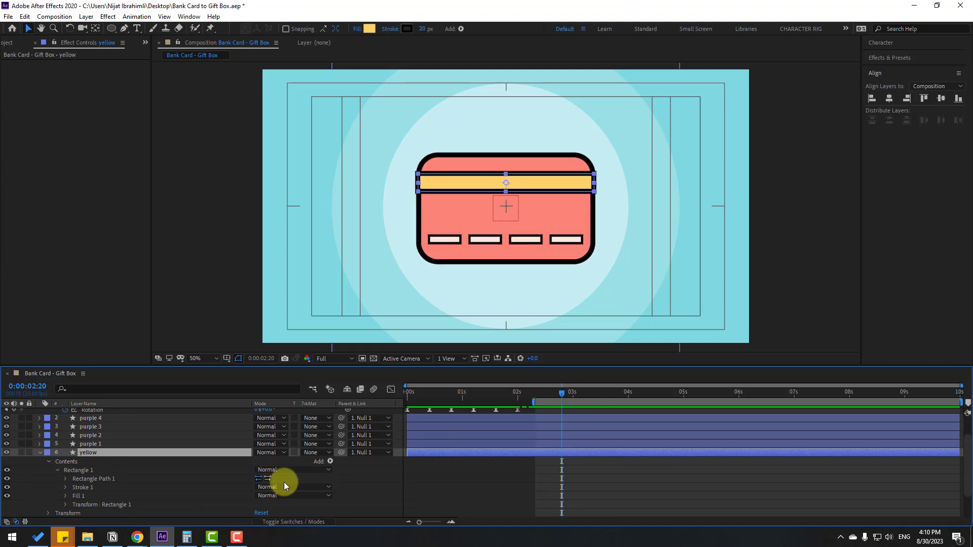
click(65, 478)
scroll(50, 484, down, 1)
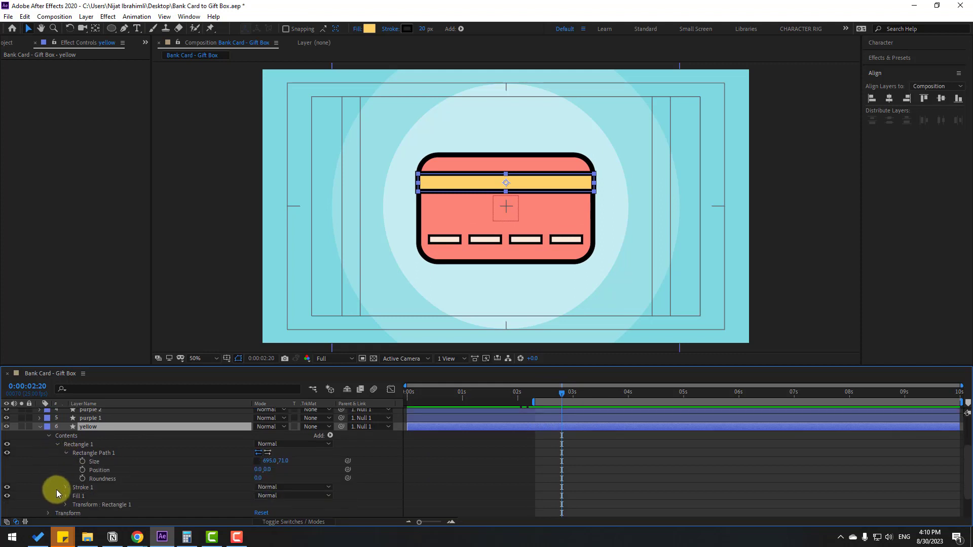
click(82, 461)
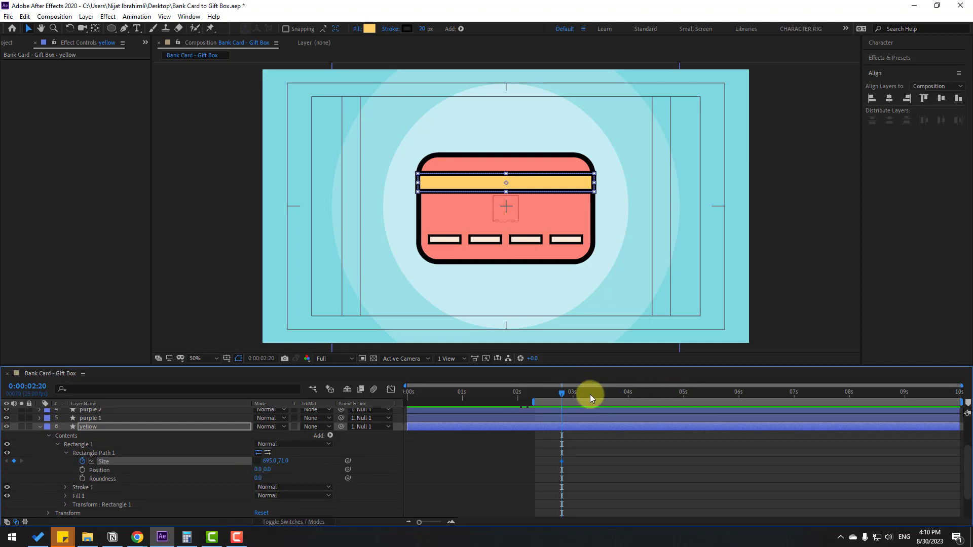
Step: Keyframe the yellow stripe's Size at 535, 137 on 0:00:03:12
drag(570, 396, 598, 397)
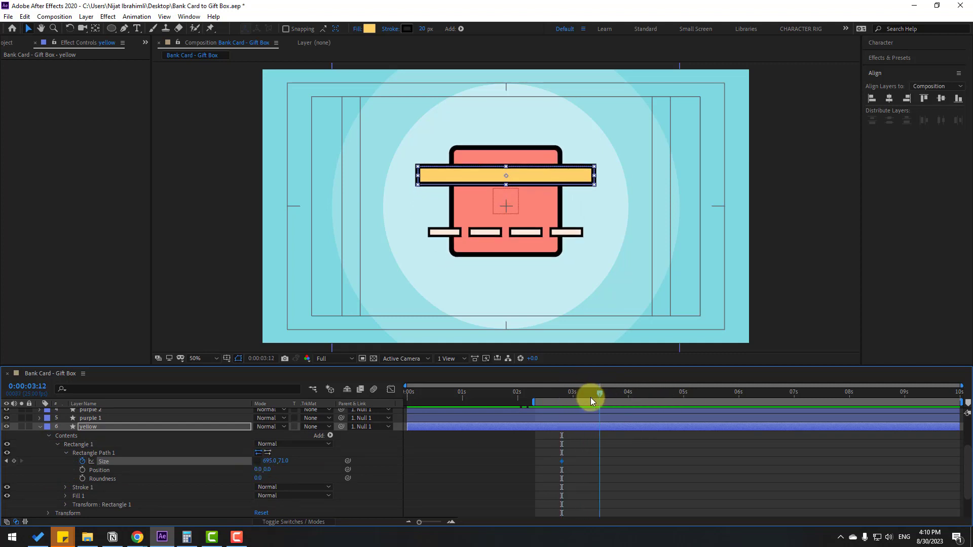
click(297, 466)
drag(267, 460, 245, 485)
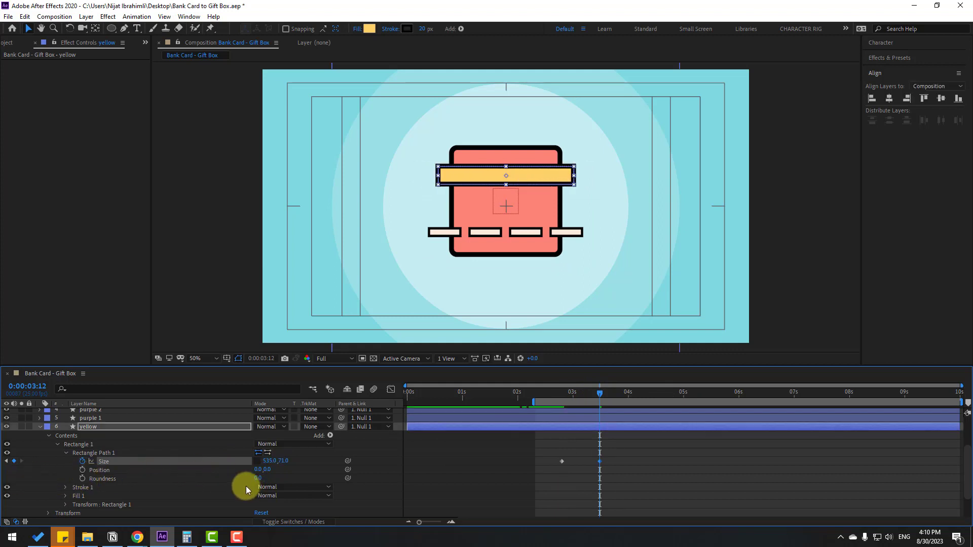
drag(292, 461, 622, 461)
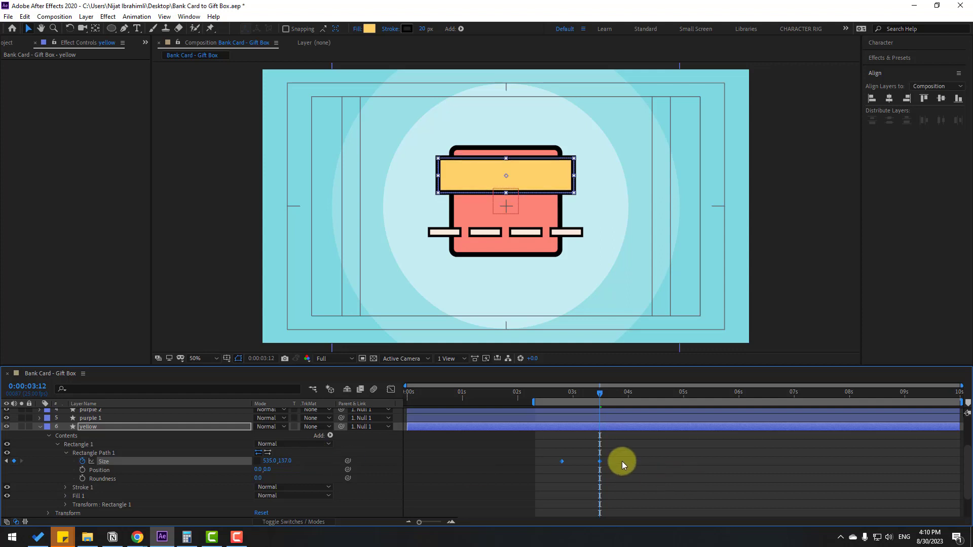
Step: Apply Easy Ease to the yellow stripe's Size keyframes and scrub through the transition to check it
right_click(562, 461)
mouse_move(587, 455)
click(742, 398)
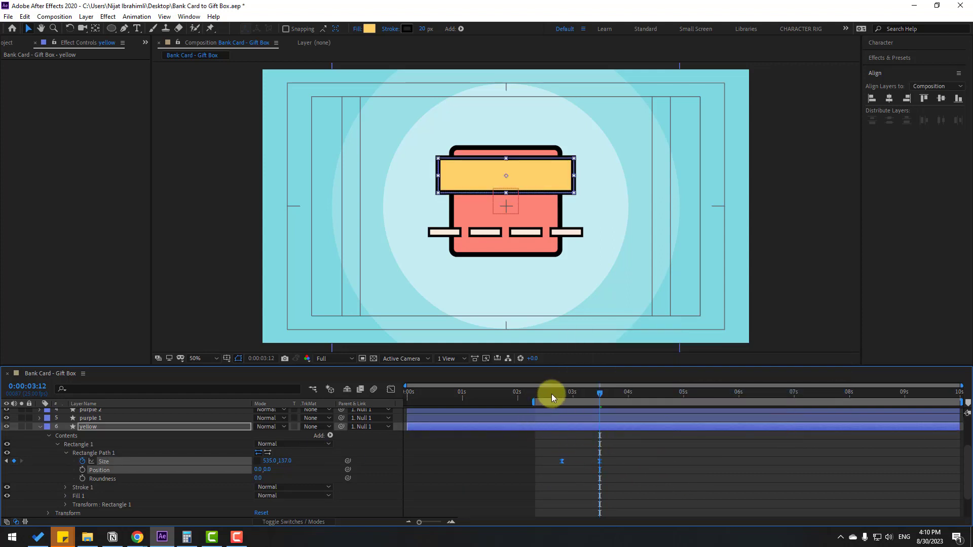
drag(552, 394, 582, 402)
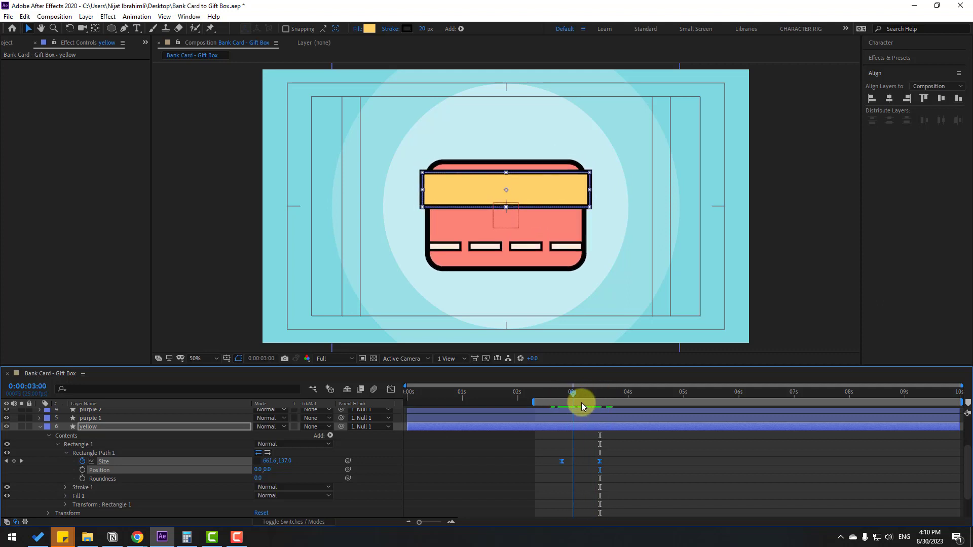
Step: Move the yellow layer's ending Size keyframe to 0:00:03:17 and lengthen the first keyframe's outgoing ease on the speed curve
click(628, 452)
drag(599, 463, 610, 463)
click(391, 389)
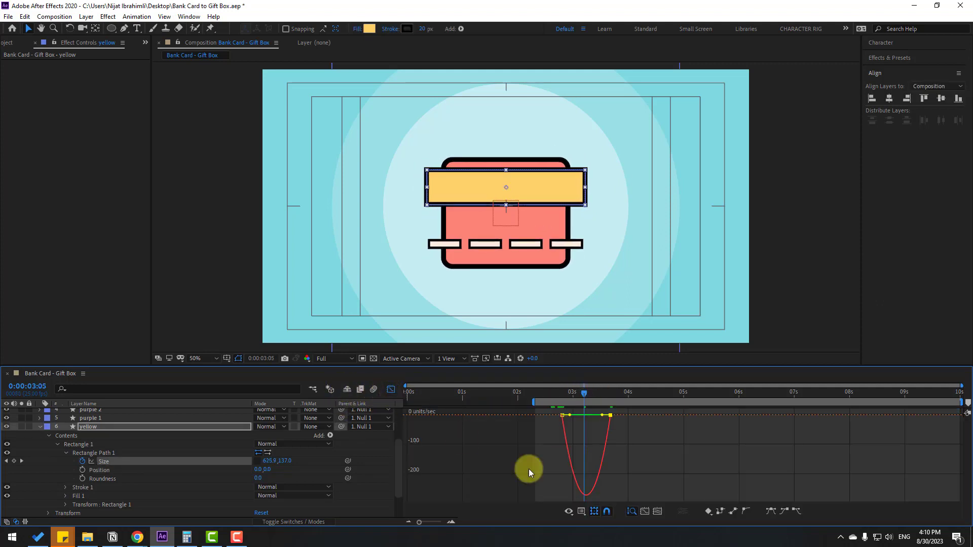
drag(570, 416, 584, 428)
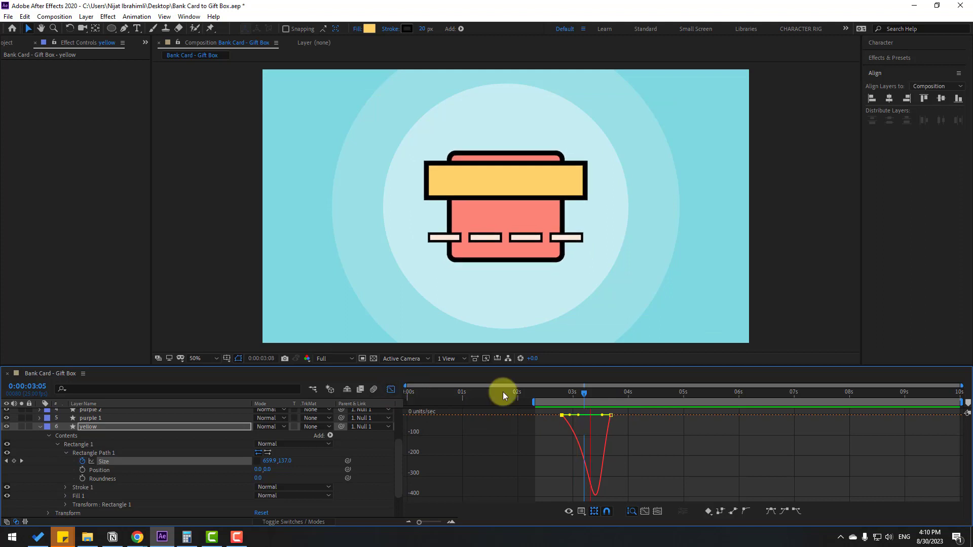
drag(558, 393, 404, 400)
key(shift+F3)
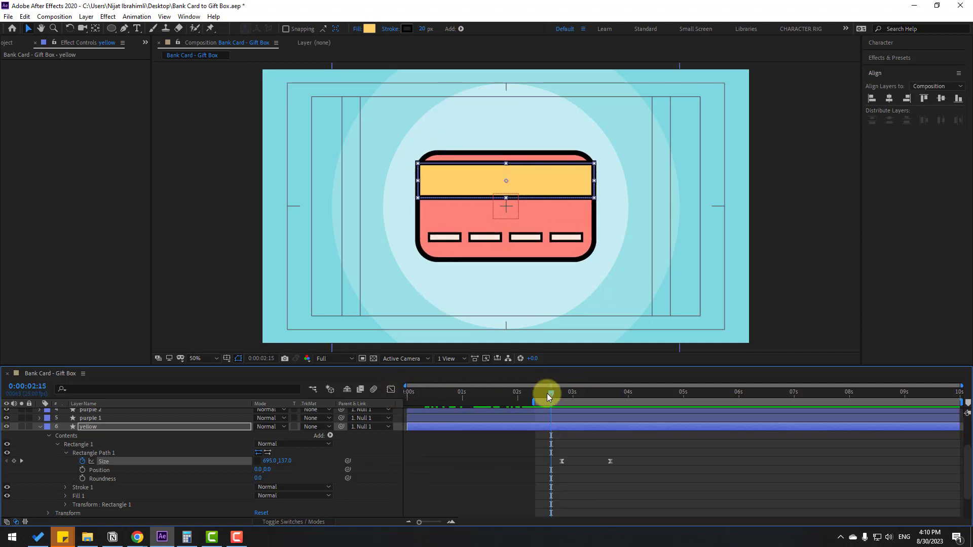
Step: Set the yellow stripe's starting Size keyframe on 0:00:02:20 to 695, 77
drag(550, 394, 561, 405)
drag(592, 456, 547, 471)
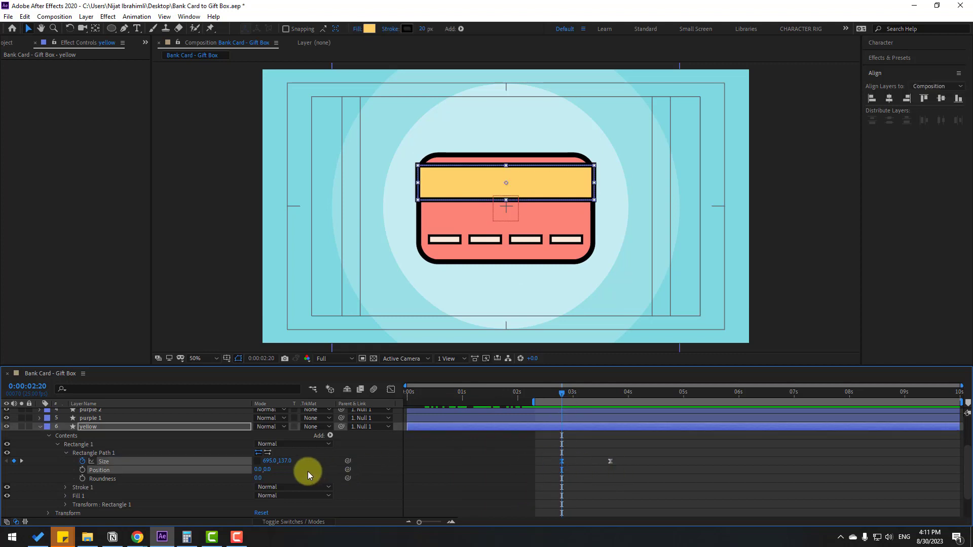
drag(281, 461, 260, 465)
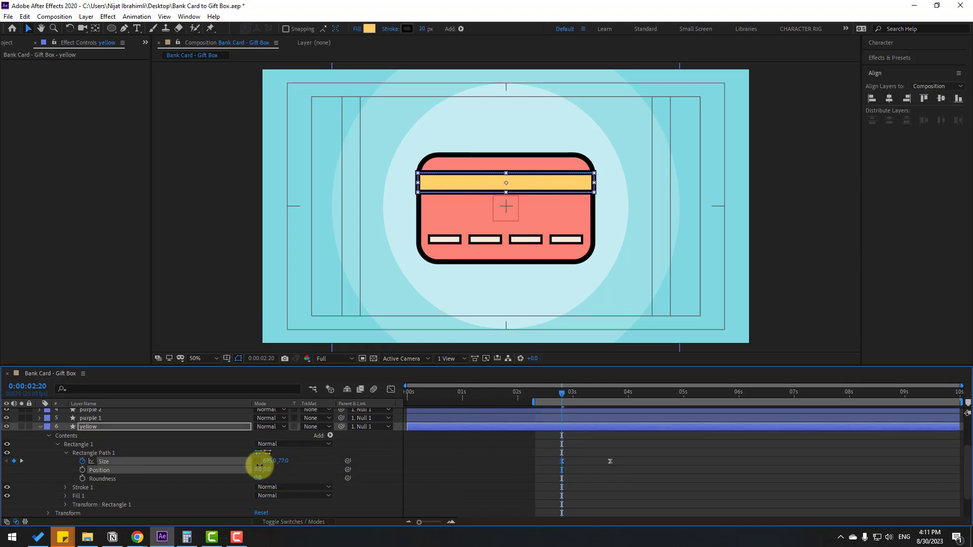
click(595, 447)
drag(536, 397, 561, 394)
Step: Keyframe the yellow layer's Position at its current value on 0:00:02:20, and at 50, -131.5 on 0:00:03:17
click(90, 427)
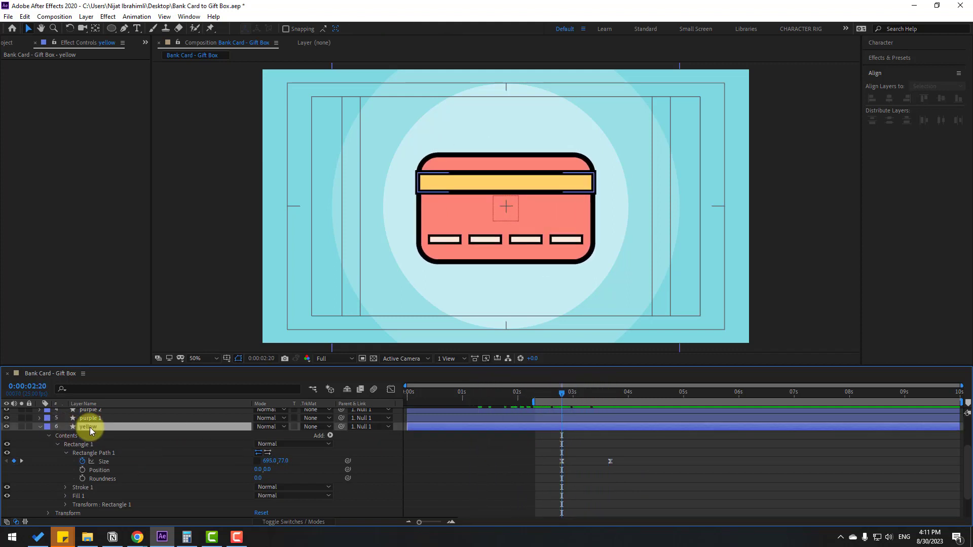
key(u)
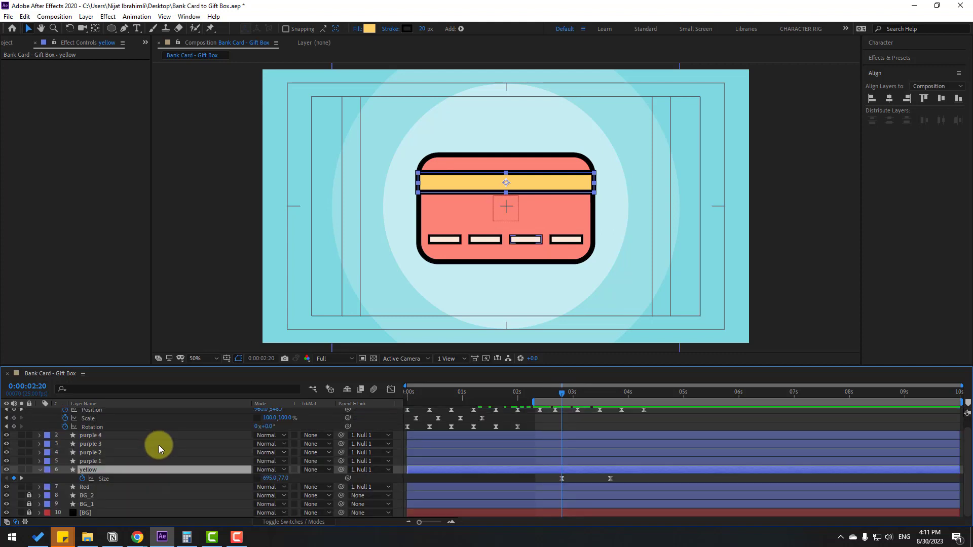
key(alt+shift+p)
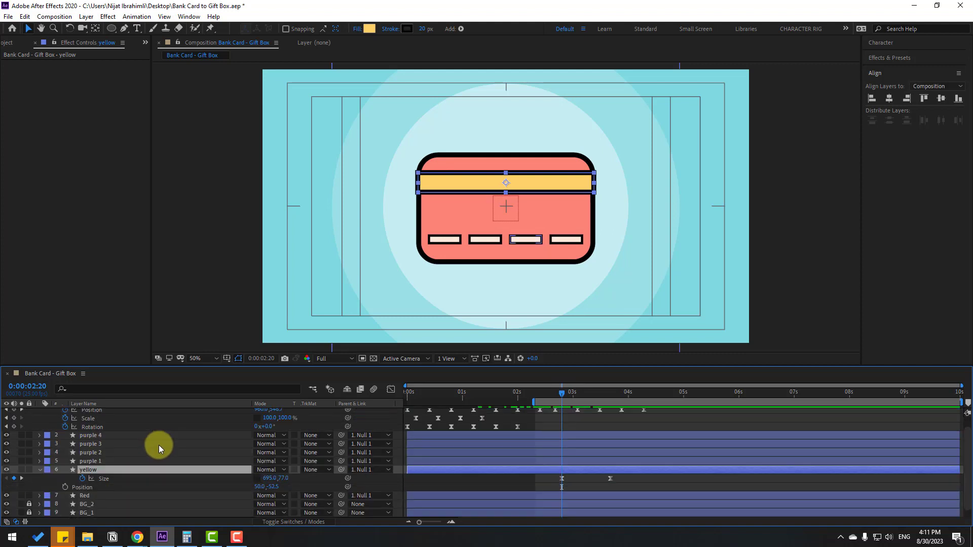
click(65, 489)
drag(568, 393, 609, 396)
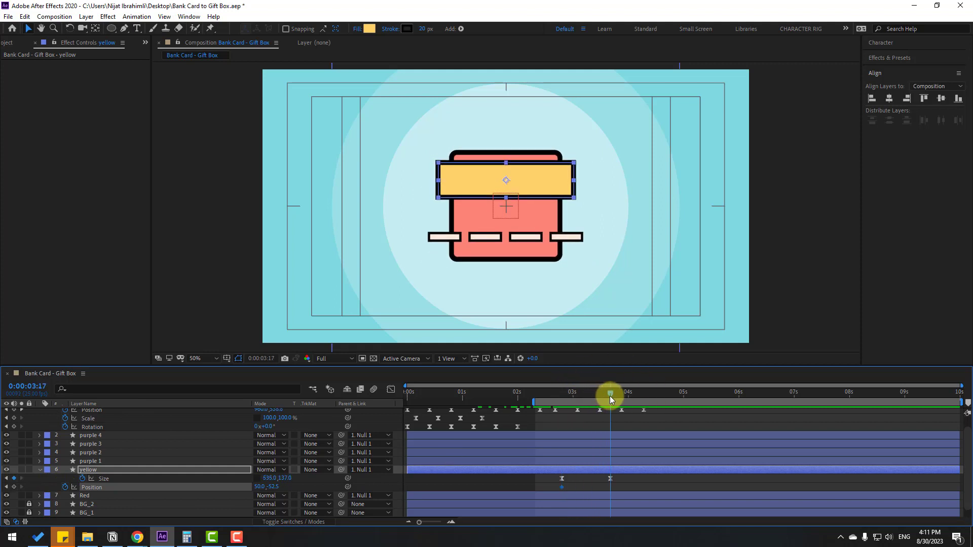
mouse_move(273, 489)
mouse_down()
mouse_move(191, 488)
mouse_move(302, 477)
mouse_move(261, 479)
mouse_move(289, 479)
mouse_up()
Step: Apply Easy Ease to both of the yellow layer's Position keyframes
drag(551, 484, 619, 491)
right_click(561, 488)
mouse_move(577, 480)
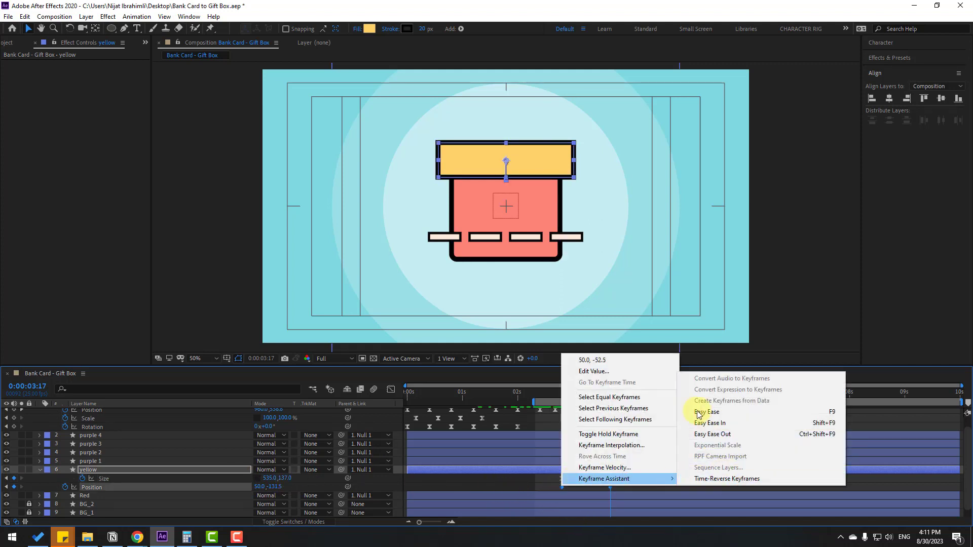
click(699, 409)
Step: Lengthen the outgoing ease of the yellow layer's first Position keyframe on the speed curve and preview the motion
click(390, 389)
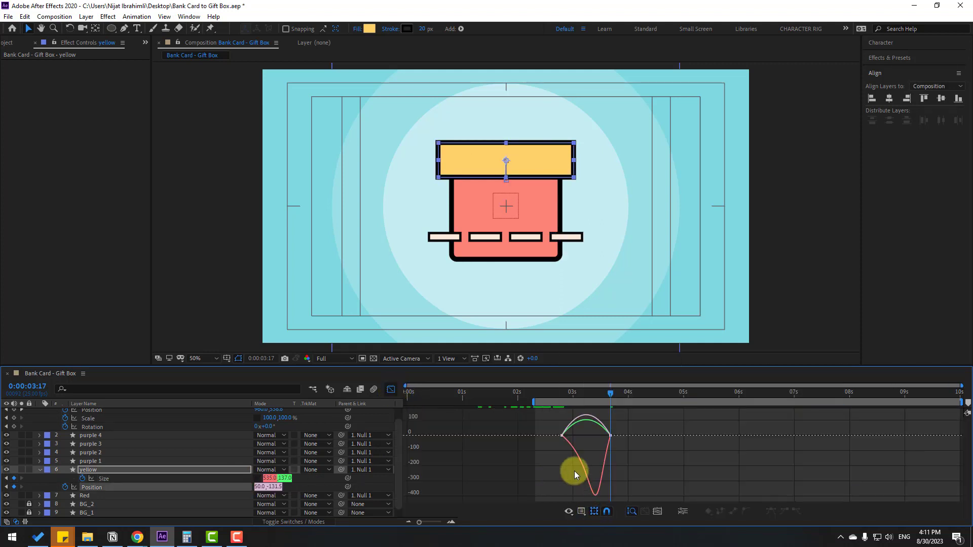
click(574, 435)
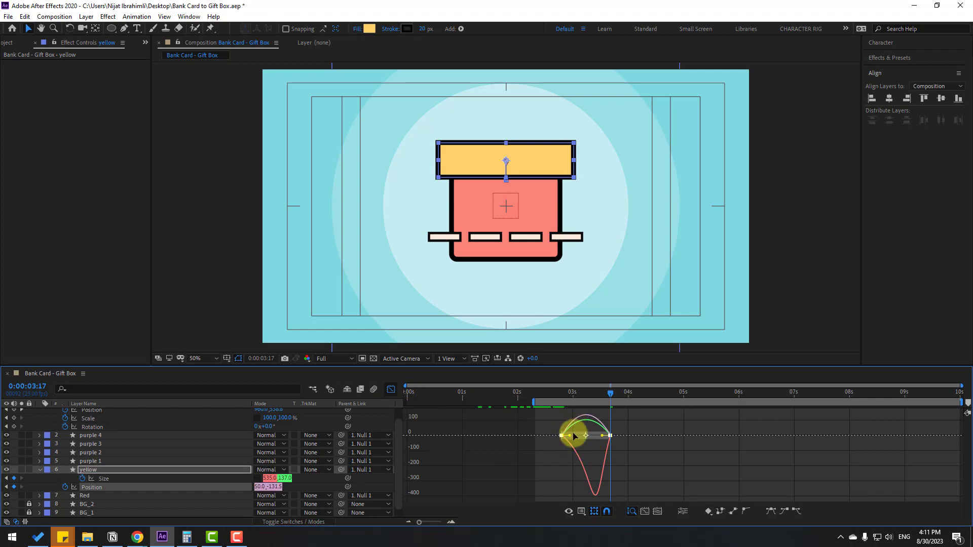
drag(570, 437, 575, 436)
key(space)
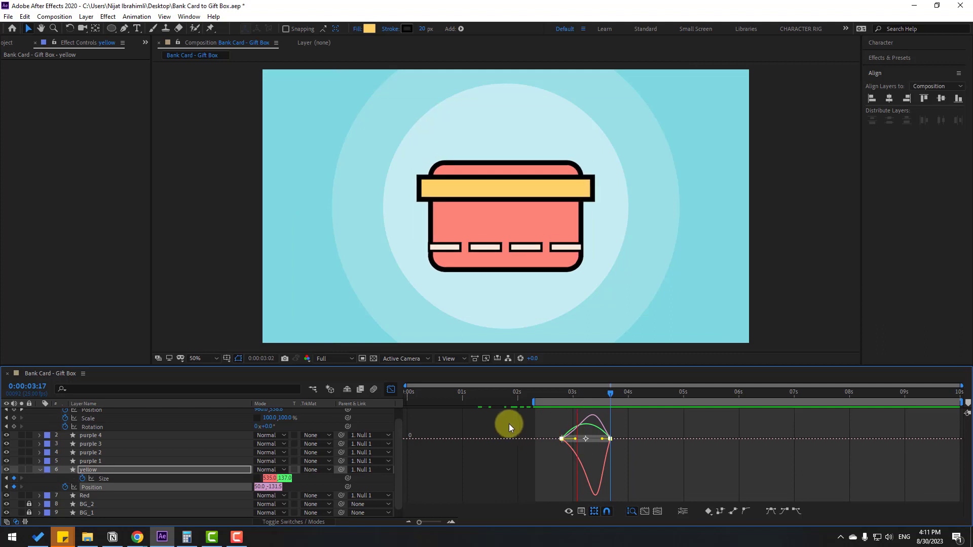
key(space)
click(390, 388)
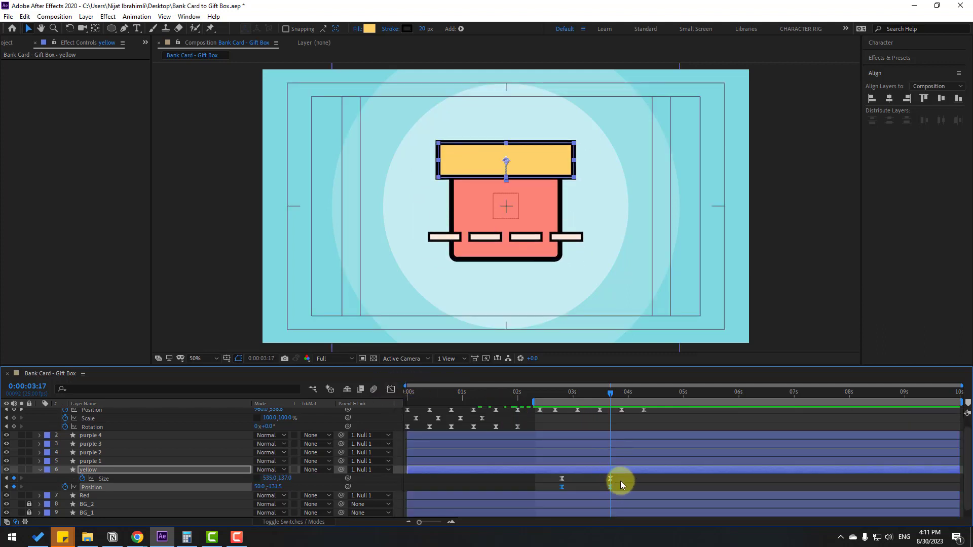
Step: Move the yellow layer's ending Size and Position keyframes slightly before 0:00:03:17, preview the animation, and collapse the layer
drag(610, 488, 603, 488)
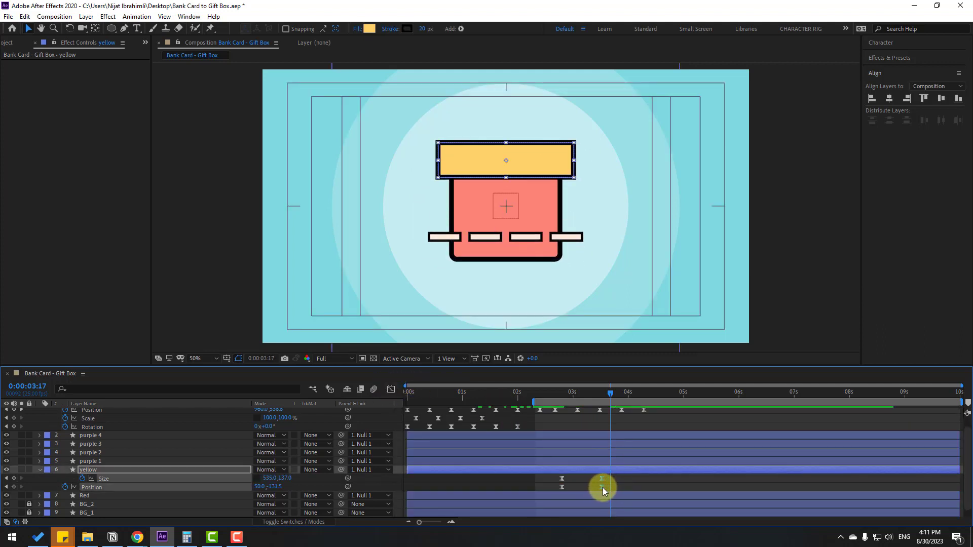
key(space)
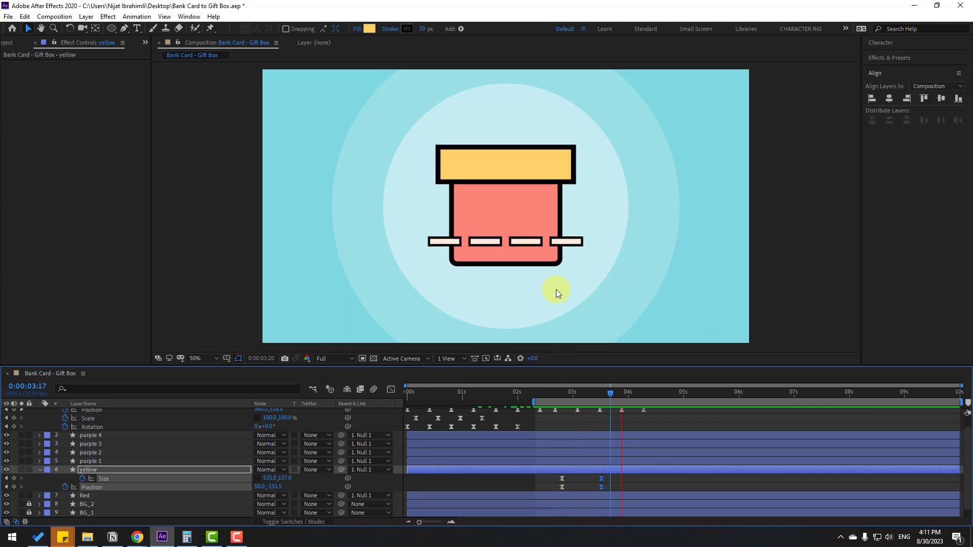
key(comma)
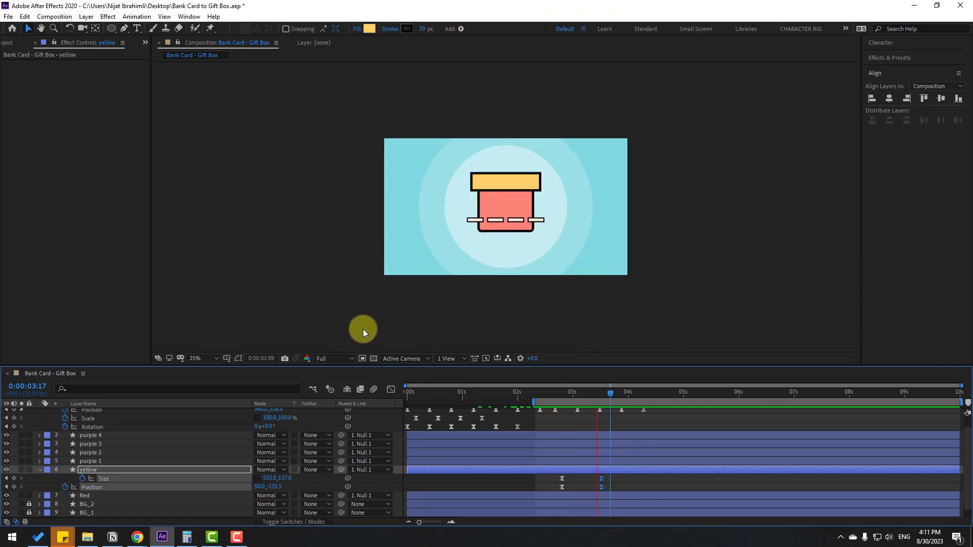
key(period)
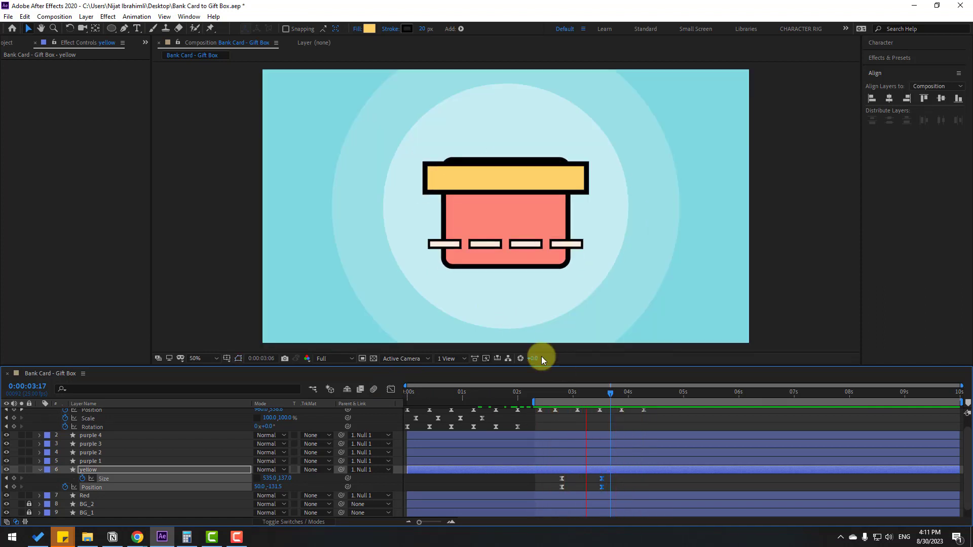
key(space)
click(40, 470)
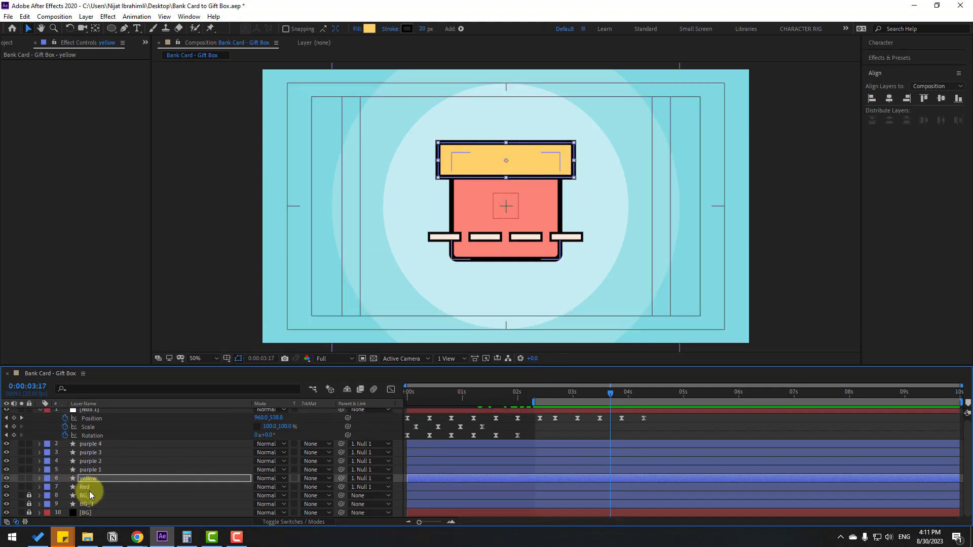
Step: Hide the purple 1, purple 3 and purple 4 dash layers, leaving only purple 2 shown
click(454, 236)
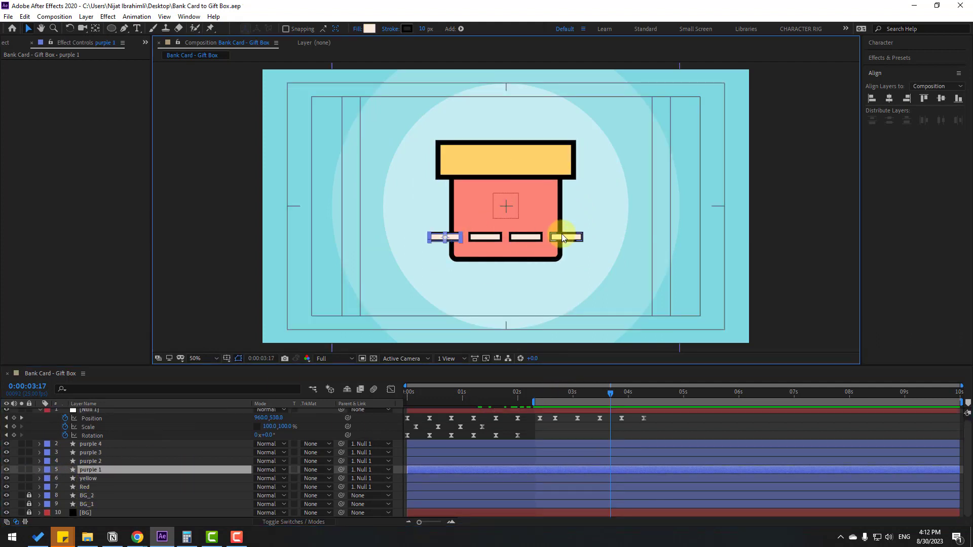
shift+click(568, 237)
shift+click(524, 236)
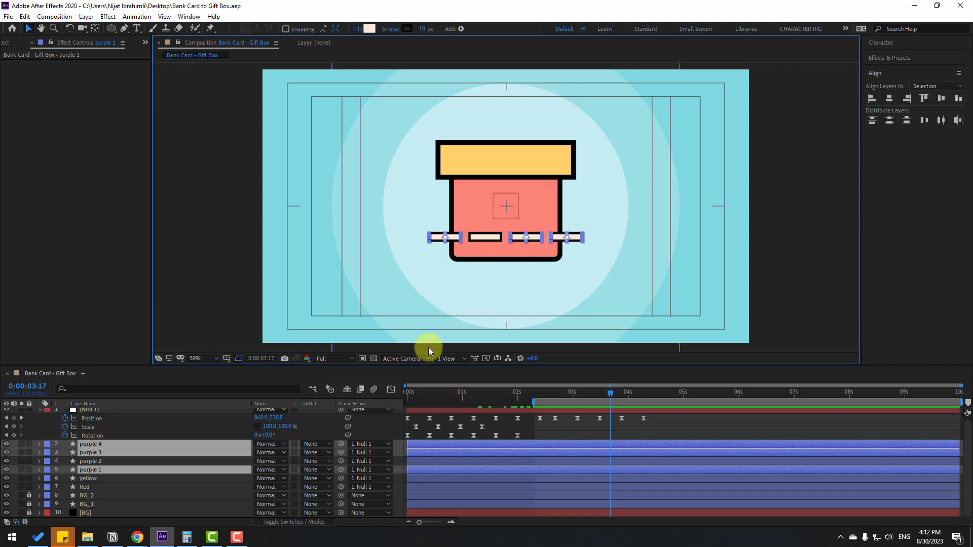
click(7, 444)
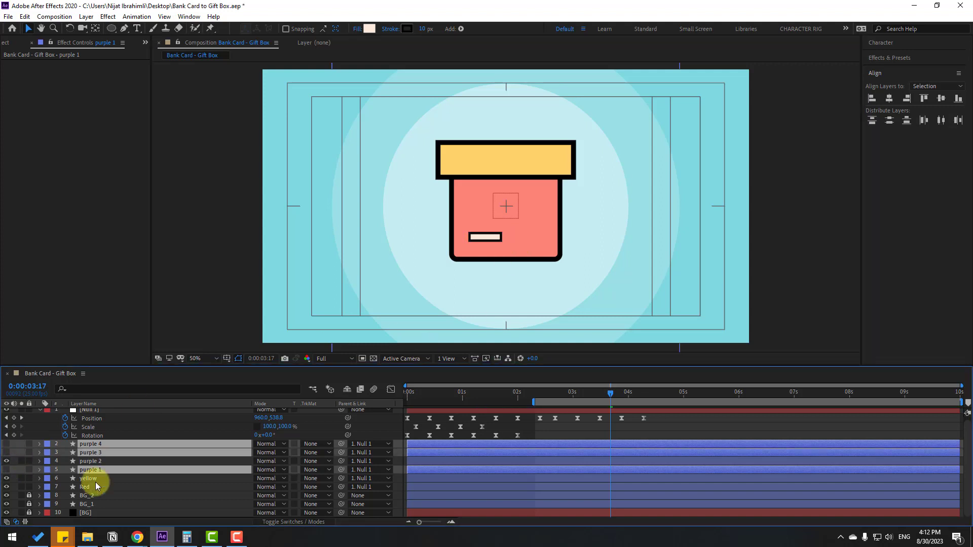
Step: Filter the purple 2 layer's properties by "size" and expand its Rectangle Path 1
click(98, 462)
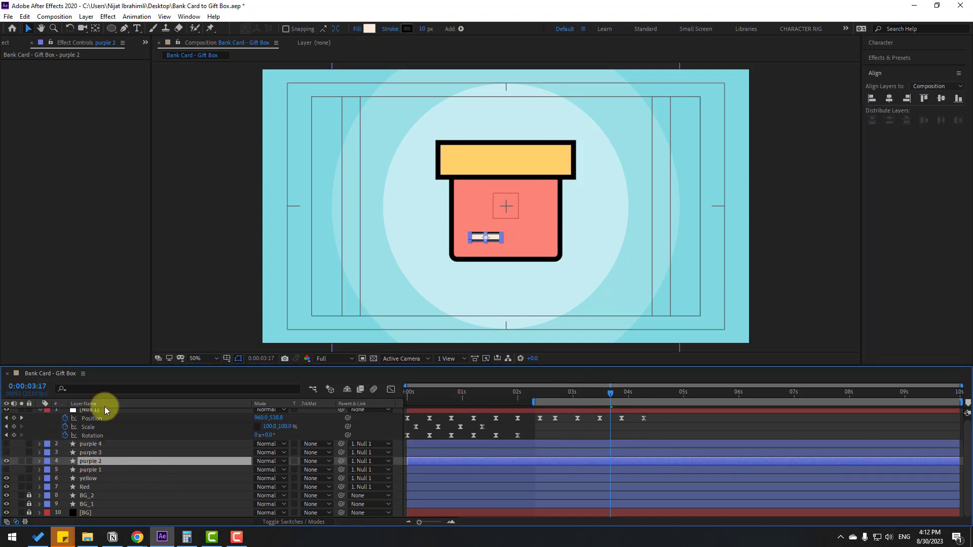
click(39, 461)
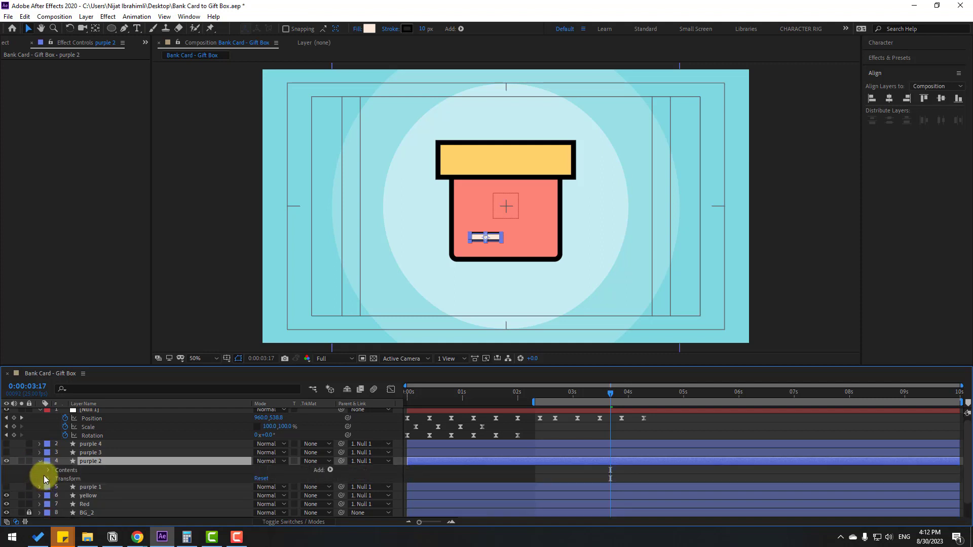
click(39, 461)
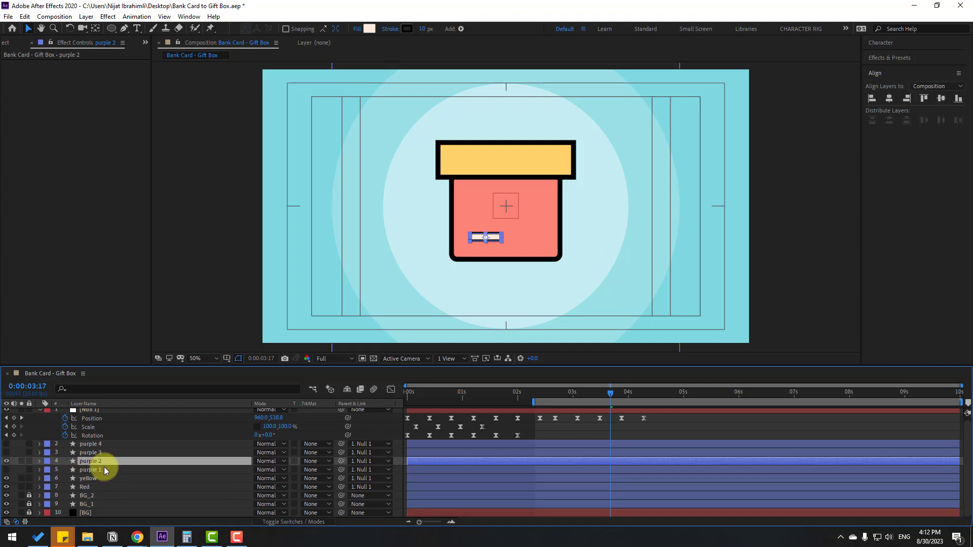
click(97, 389)
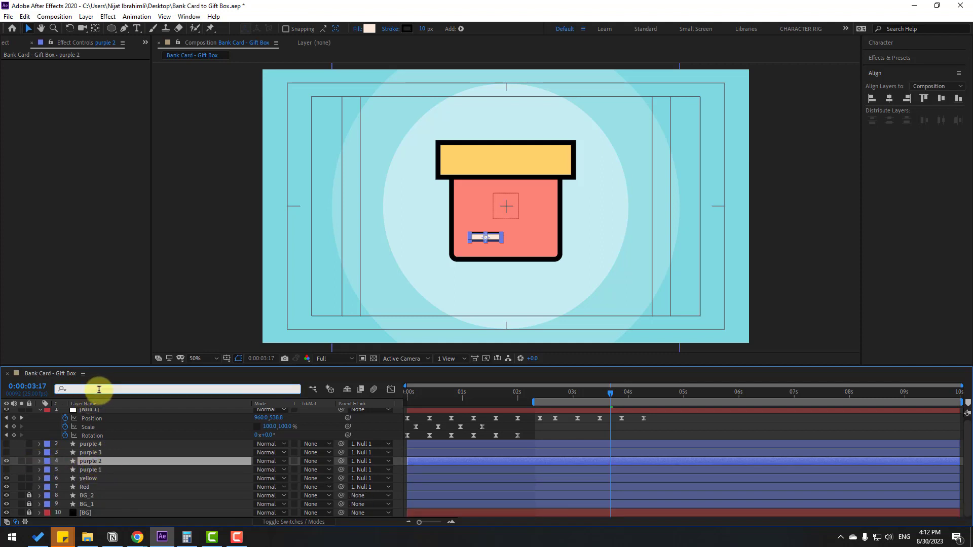
text(size)
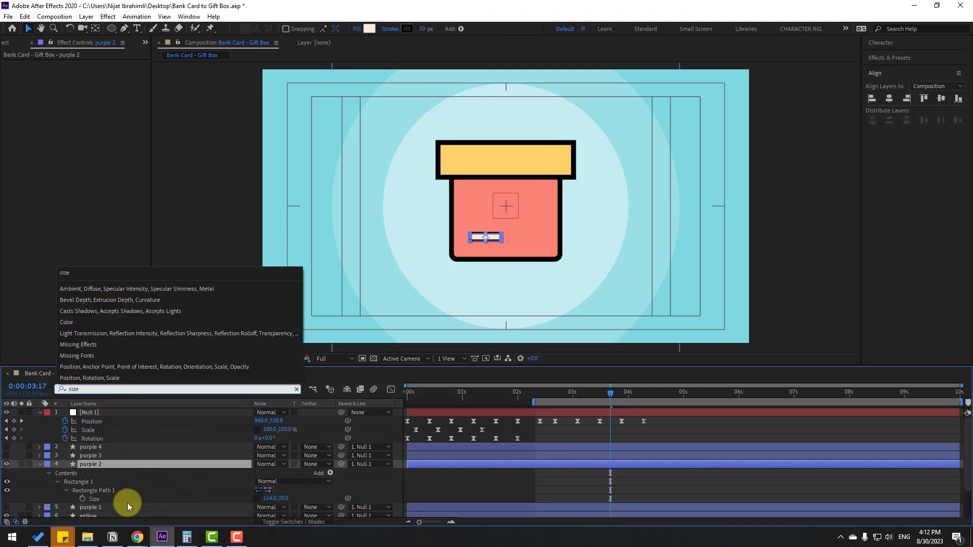
click(66, 490)
click(66, 491)
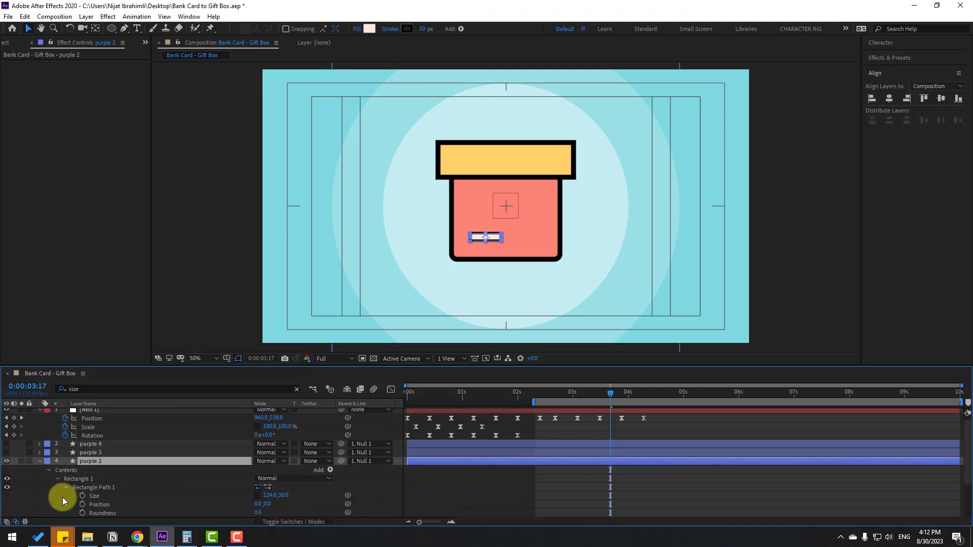
Step: Keyframe purple 2's rectangle Size at its current value on 0:00:03:14, and at 89, 266 on 0:00:04:06
scroll(74, 501, down, 1)
mouse_move(607, 391)
mouse_down()
mouse_move(588, 391)
mouse_move(604, 390)
mouse_up()
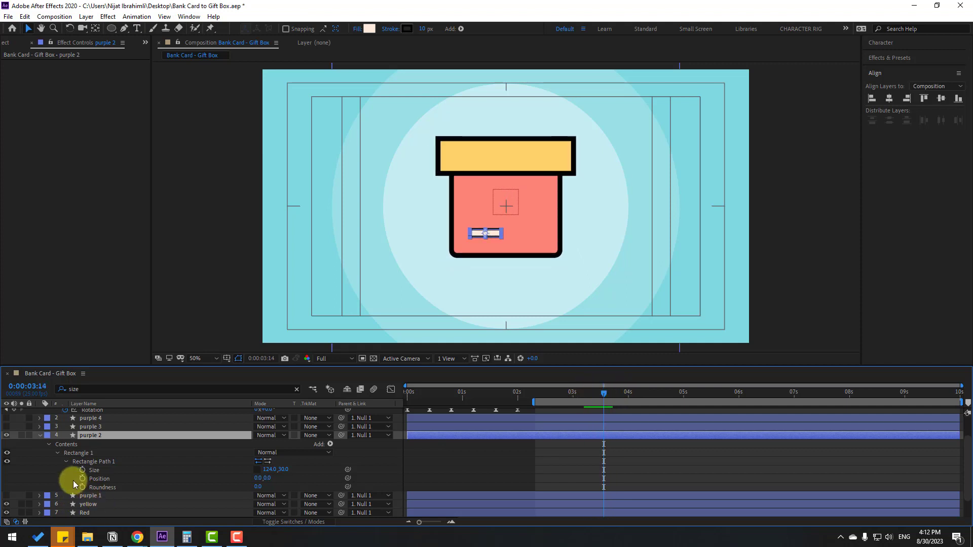
click(82, 470)
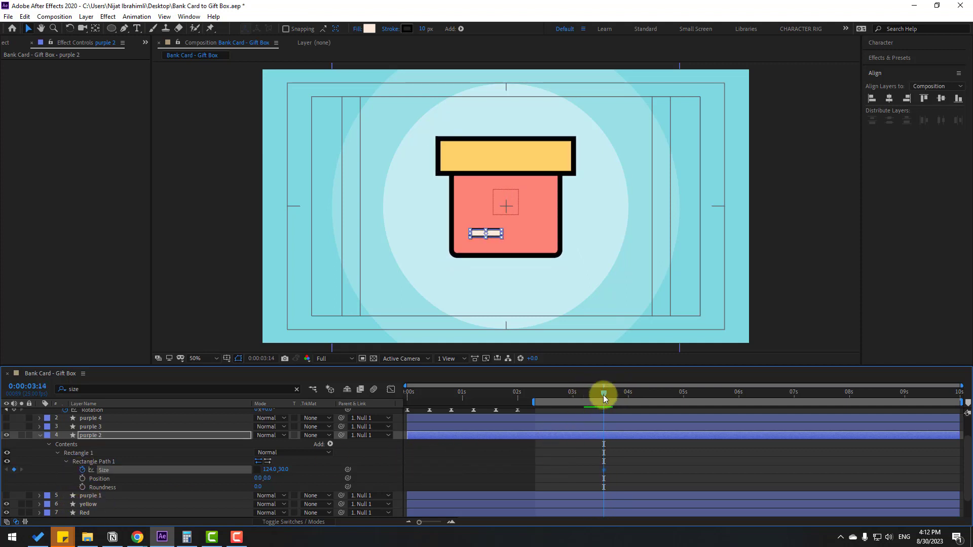
drag(603, 395, 641, 393)
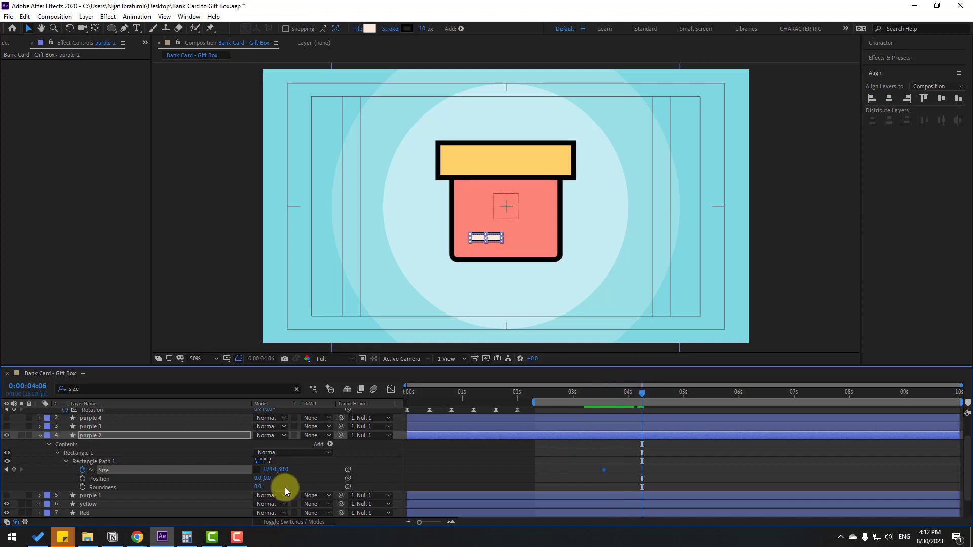
mouse_move(266, 470)
mouse_down()
mouse_move(282, 469)
mouse_move(250, 464)
mouse_move(382, 448)
mouse_move(252, 471)
mouse_up()
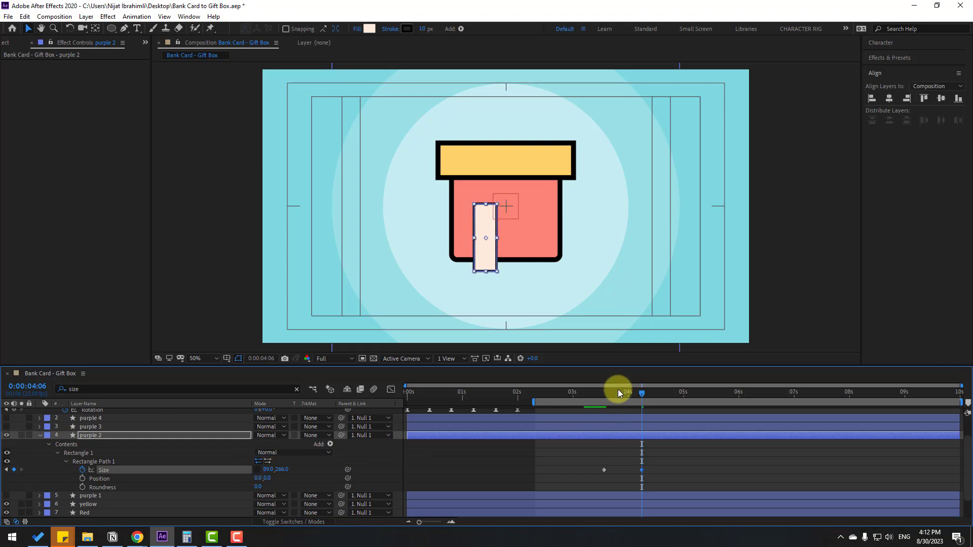
Step: Reveal the Position property beside purple 2's keyframed Size and keyframe Position at its current value on 0:00:03:14
click(606, 395)
click(92, 436)
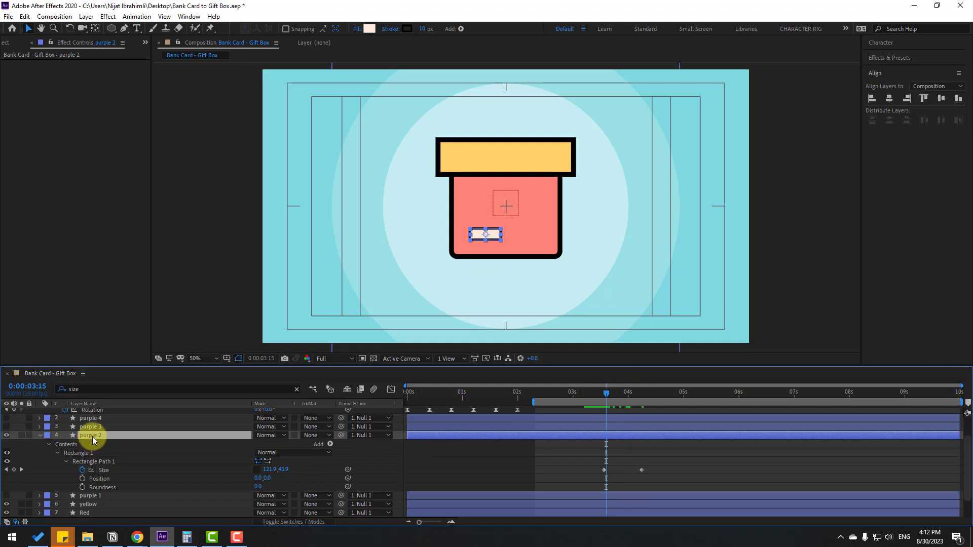
key(u)
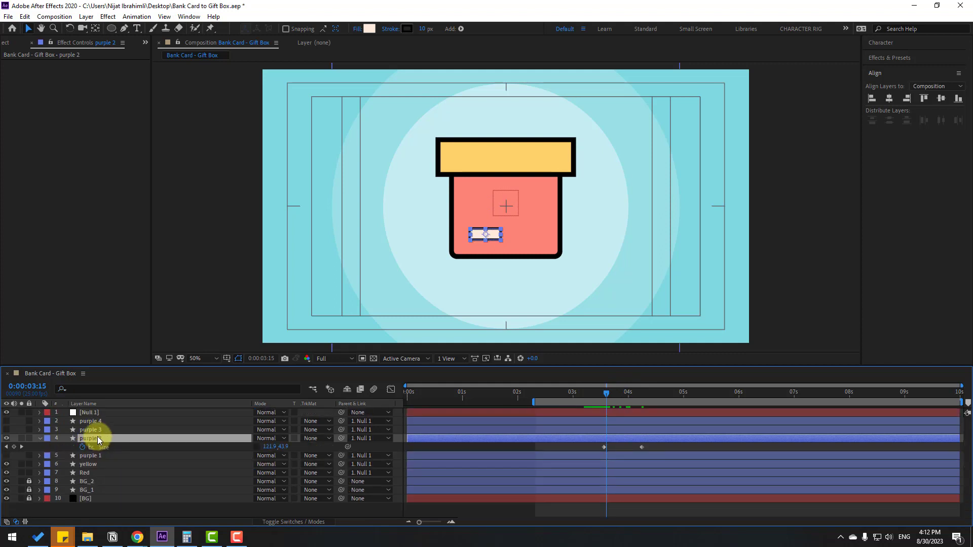
key(shift+p)
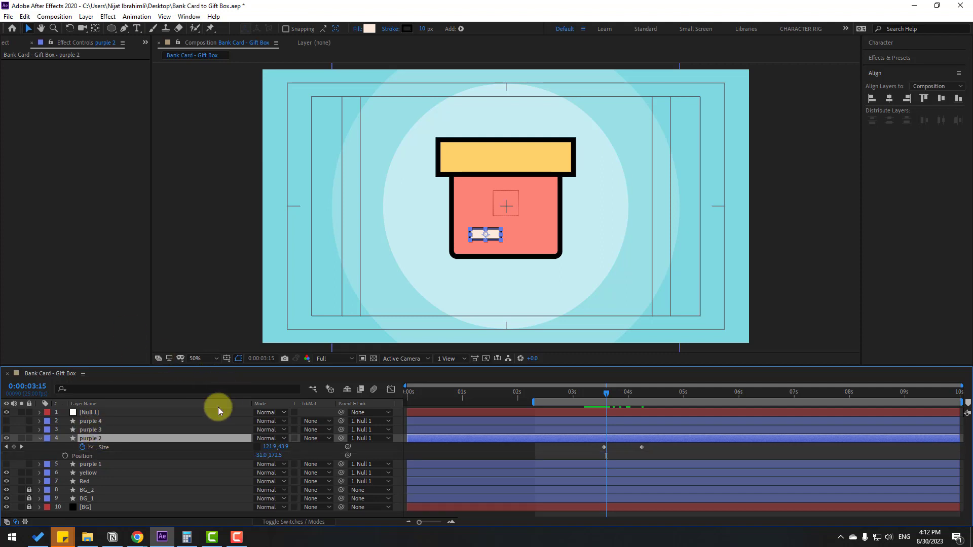
key(Page_Up)
click(65, 455)
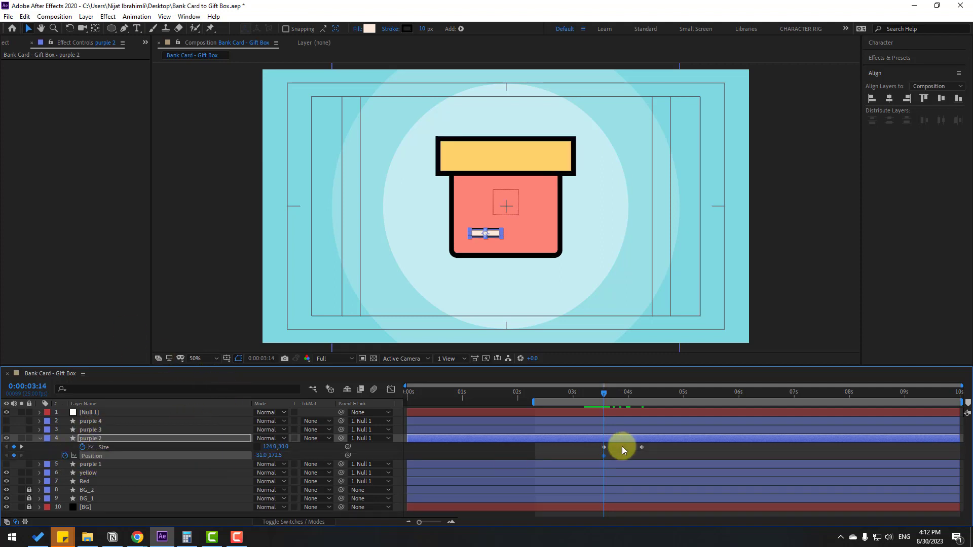
Step: On 0:00:04:06, set purple 2's Position to 50, 98.5 and Size to 89, 306, forming a centred ribbon down the red body
drag(609, 394, 640, 396)
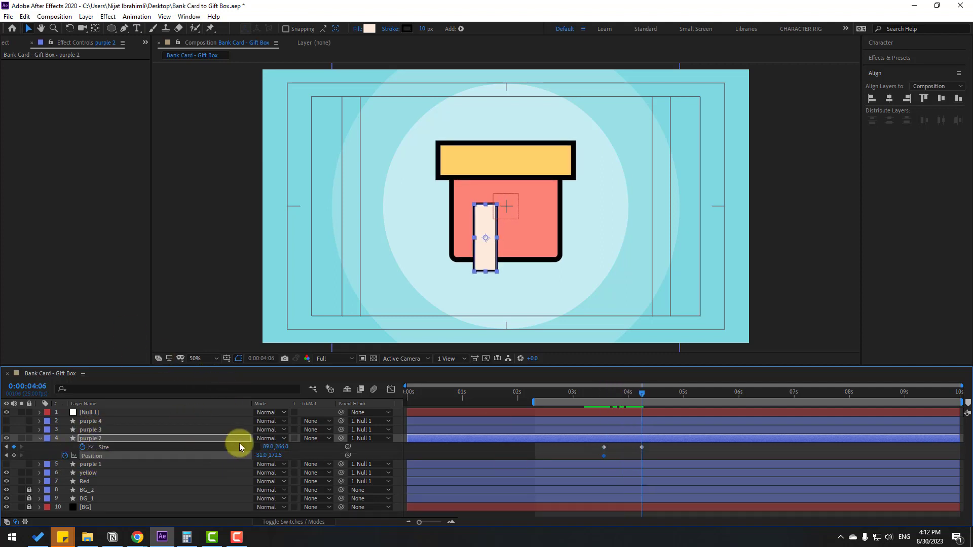
mouse_move(261, 455)
mouse_down()
mouse_move(302, 458)
mouse_move(243, 456)
mouse_up()
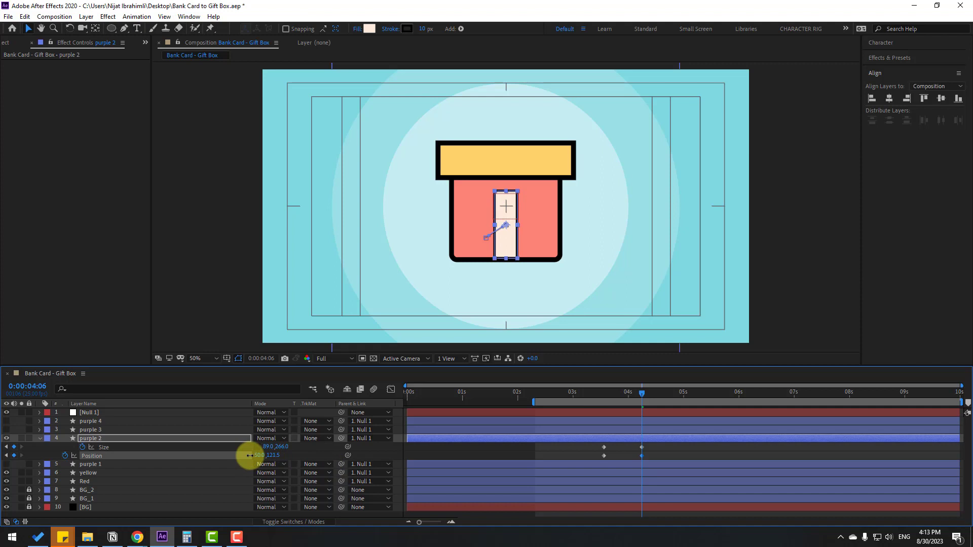
click(940, 98)
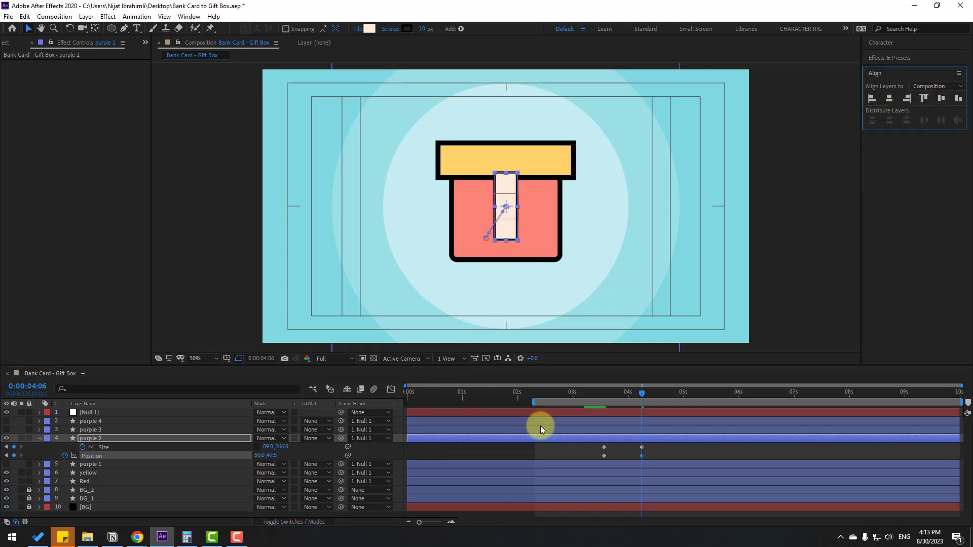
mouse_move(297, 449)
mouse_down()
mouse_move(282, 456)
mouse_move(304, 450)
mouse_move(285, 446)
mouse_move(294, 446)
mouse_up()
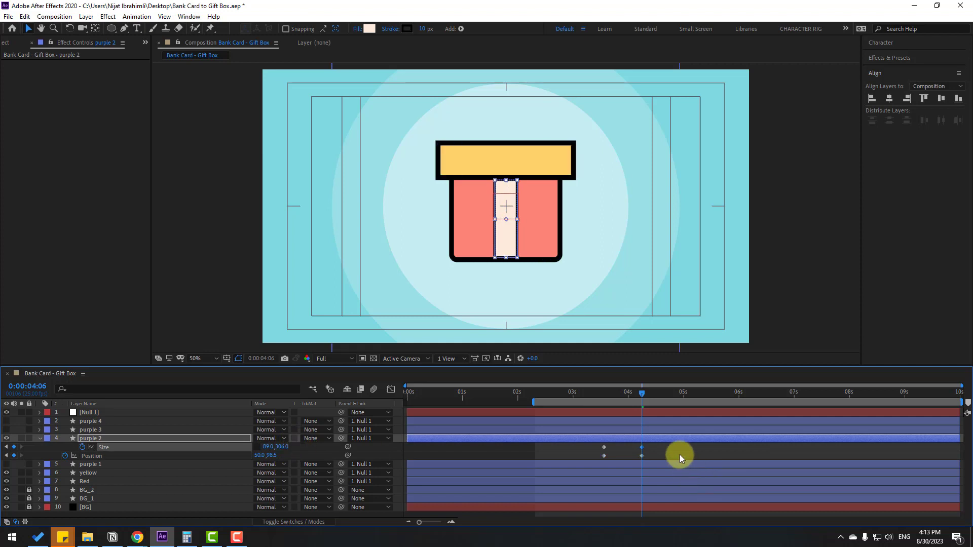
Step: Preview the ribbon animation and apply Easy Ease to all of purple 2's Size and Position keyframes
click(653, 449)
drag(592, 390, 616, 391)
key(space)
key(space)
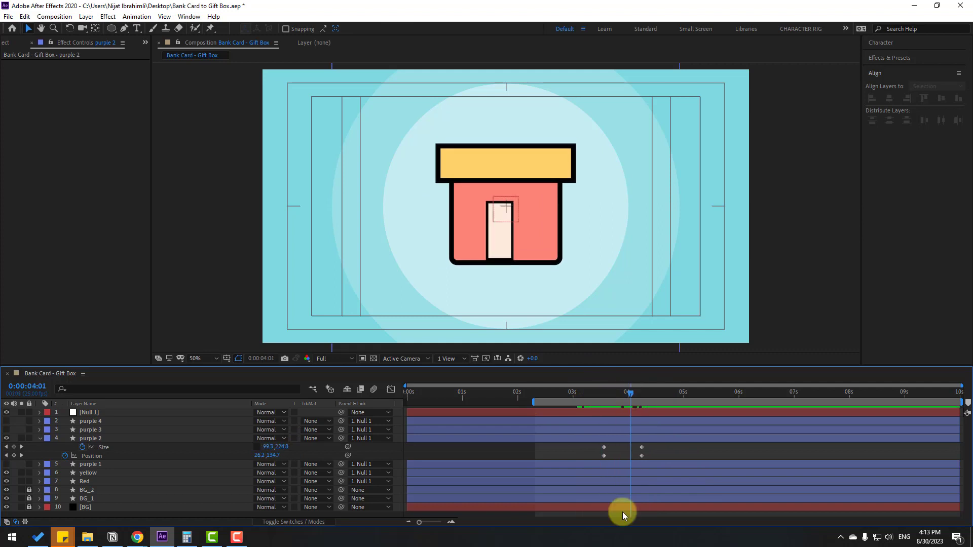
click(603, 456)
right_click(603, 456)
mouse_move(677, 448)
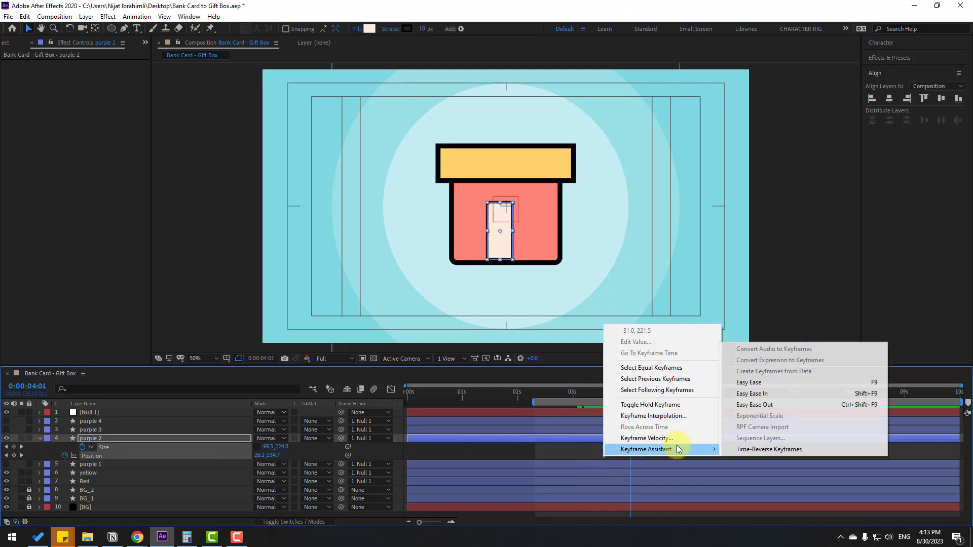
click(757, 383)
Step: Shift purple 2's Size and Position keyframes earlier to start at about 0:00:03:00, previewing the timing
mouse_move(582, 391)
mouse_down()
mouse_move(609, 391)
mouse_move(582, 390)
mouse_up()
drag(603, 447, 583, 445)
mouse_move(585, 386)
mouse_down()
mouse_move(619, 393)
mouse_move(597, 392)
mouse_up()
drag(583, 444, 578, 445)
key(space)
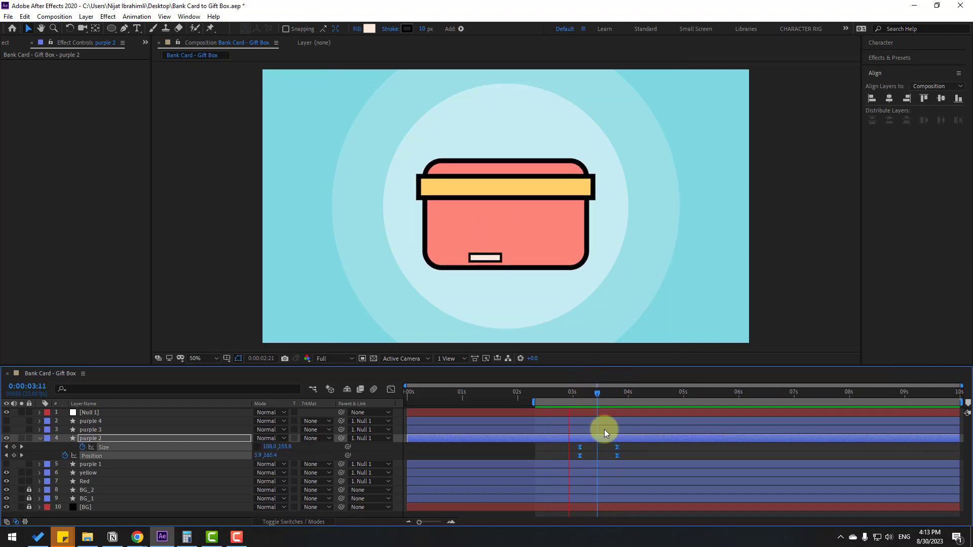
key(space)
key(space)
key(space)
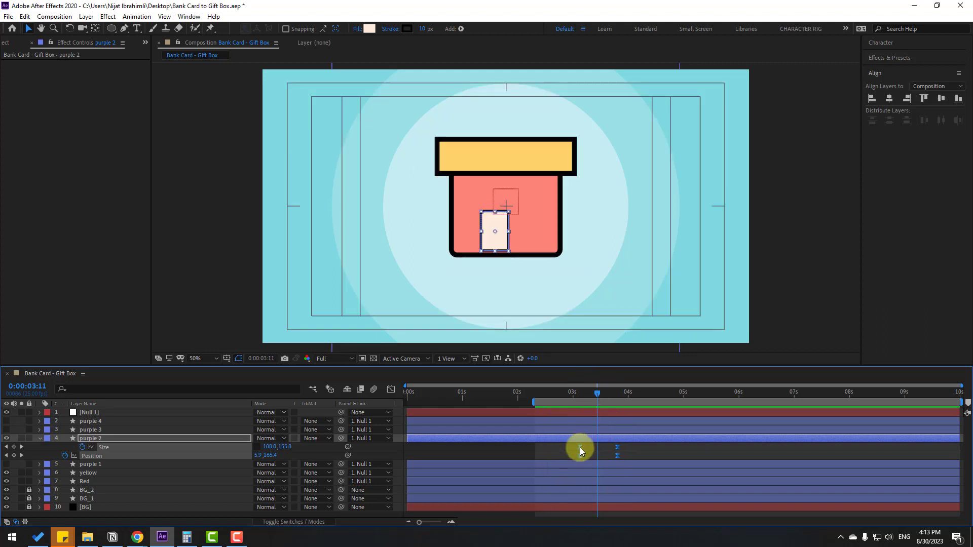
drag(579, 447, 573, 447)
Step: Reshape purple 2's speed curves for a fast start and slow finish, preview the result, and collapse the layer
click(392, 390)
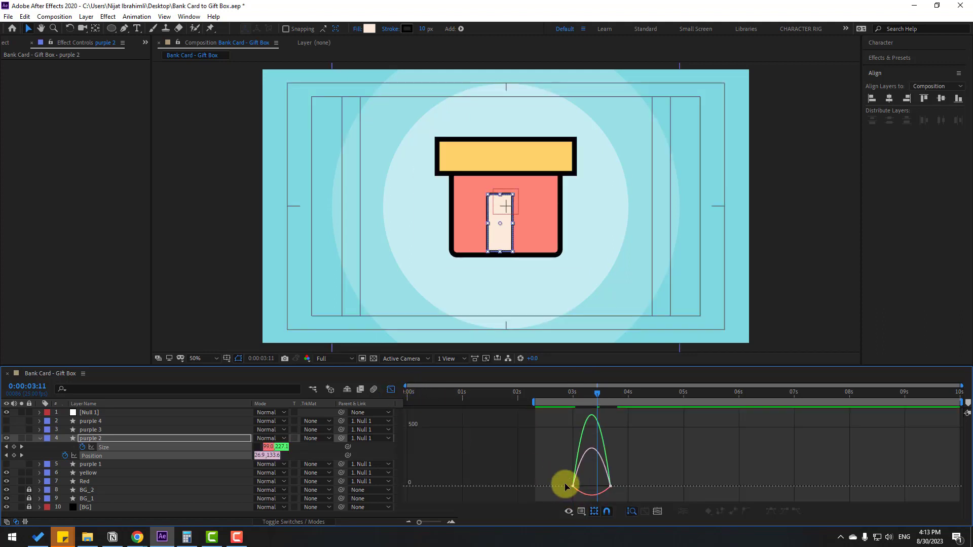
drag(587, 501, 600, 483)
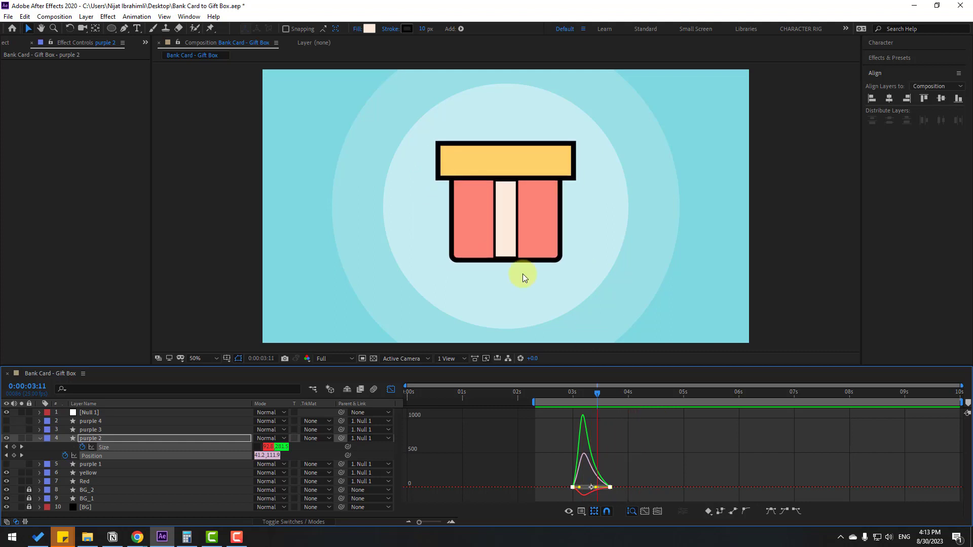
scroll(522, 273, down, 2)
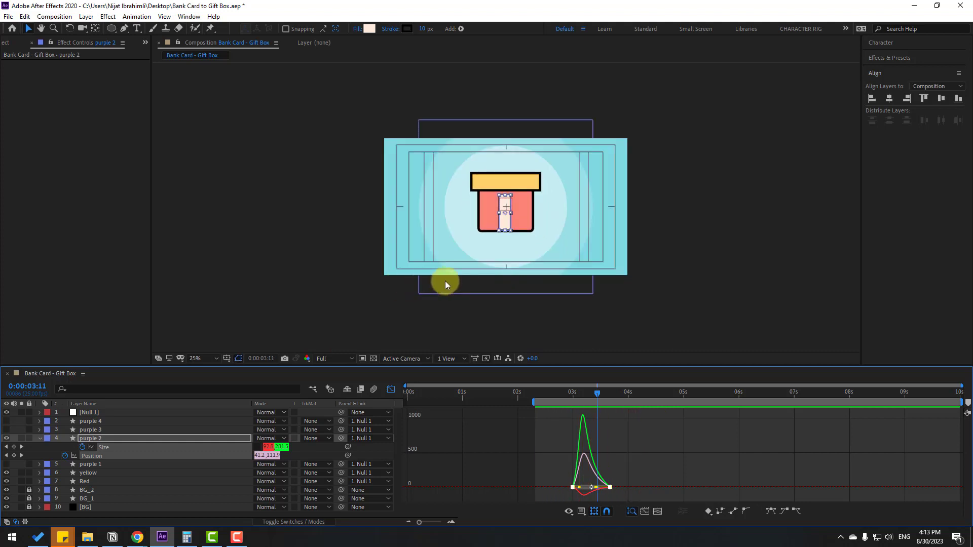
scroll(482, 344, up, 2)
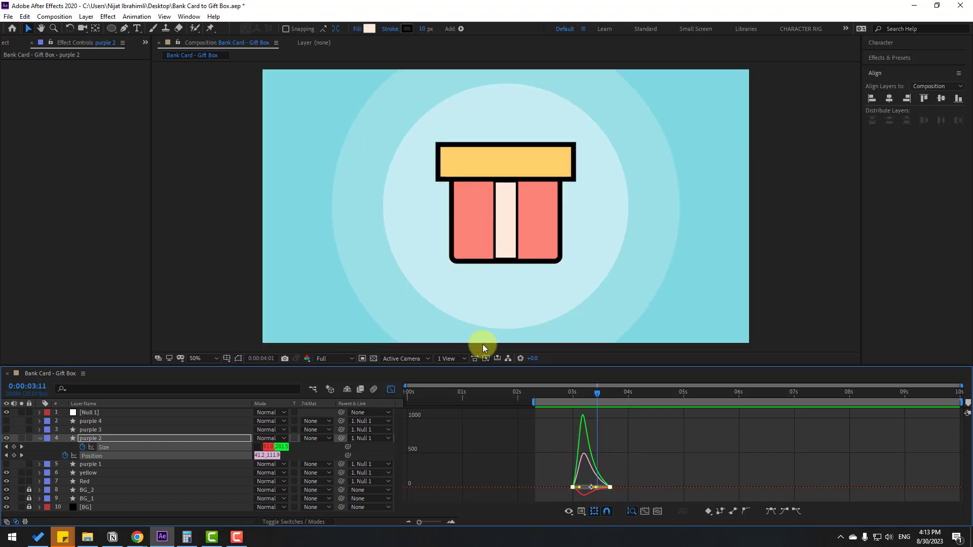
click(391, 389)
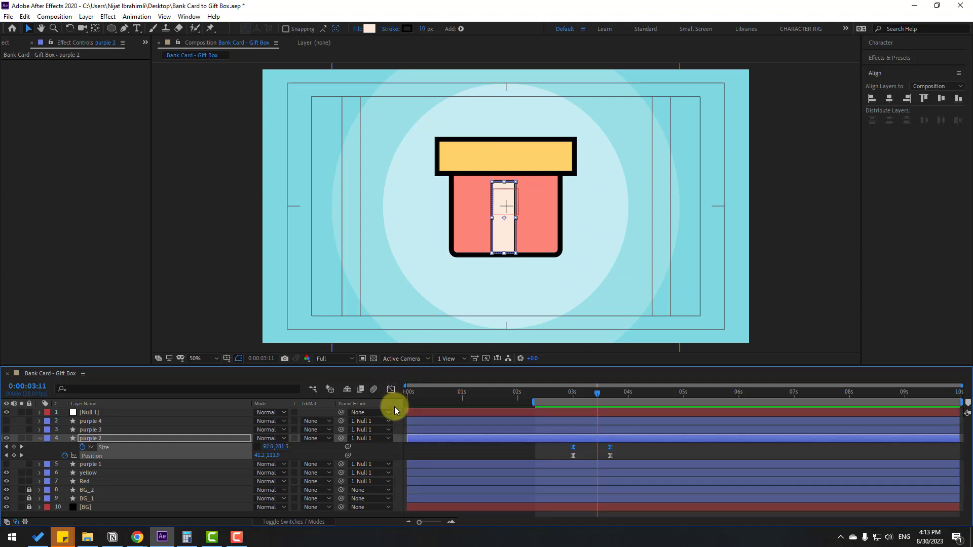
click(39, 437)
Step: Show the purple 3 layer, go to 0:00:03:06, and filter its properties by "size"
click(90, 430)
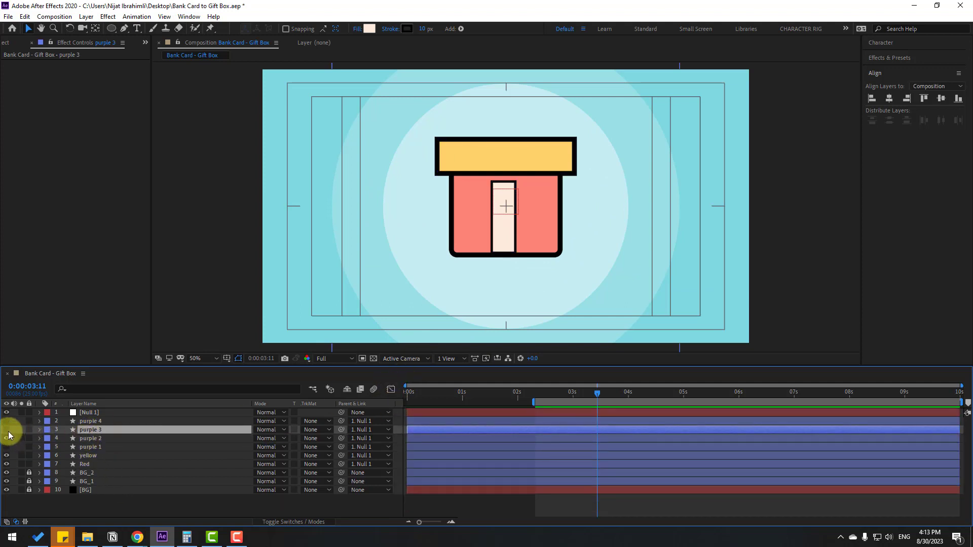
click(6, 430)
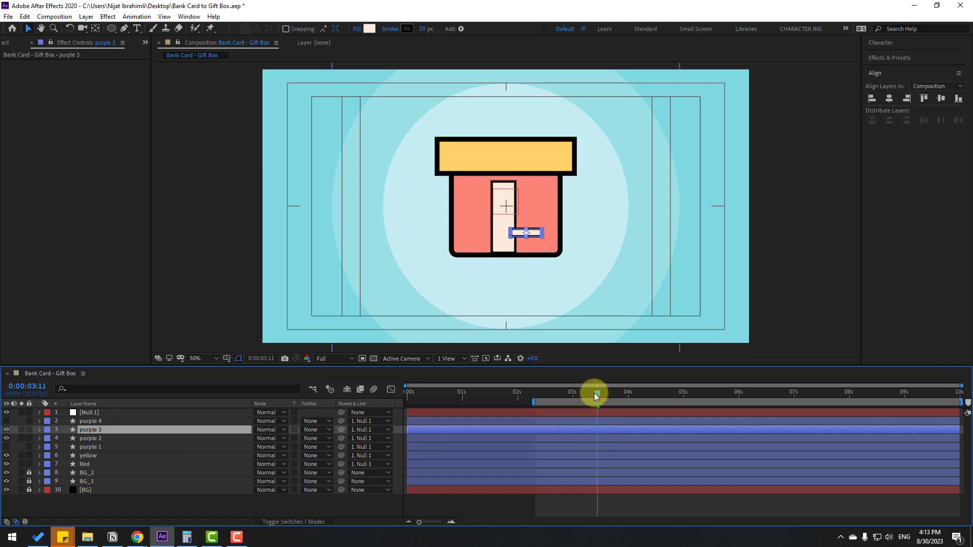
drag(594, 393, 580, 393)
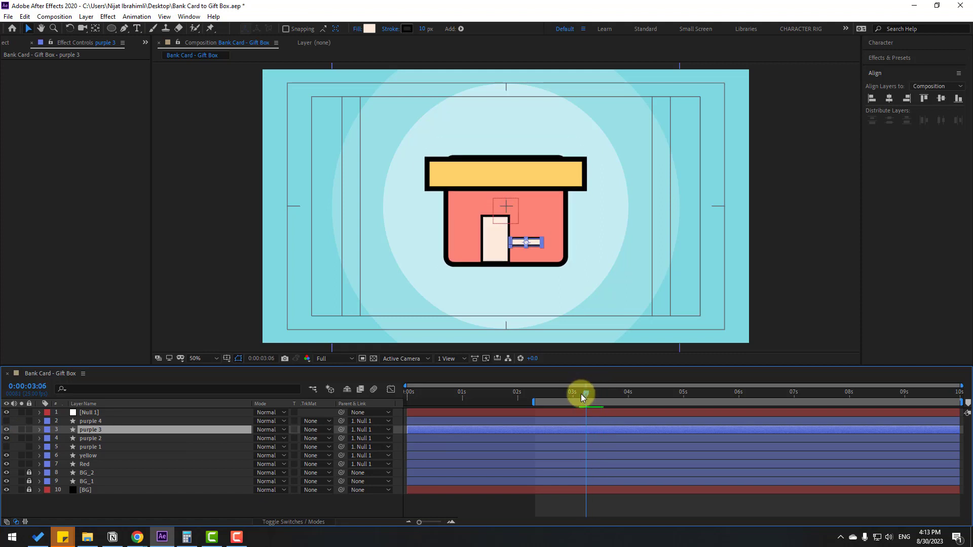
click(79, 388)
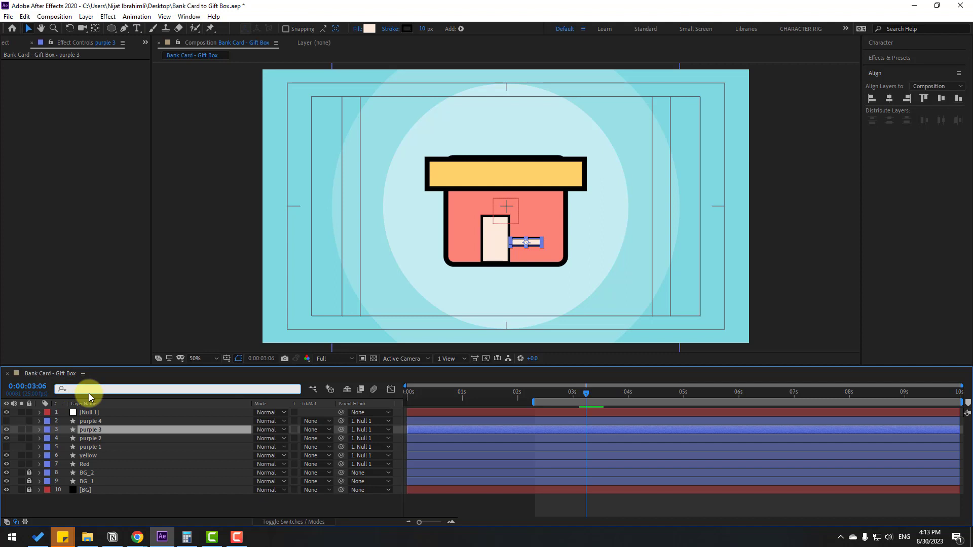
text(size)
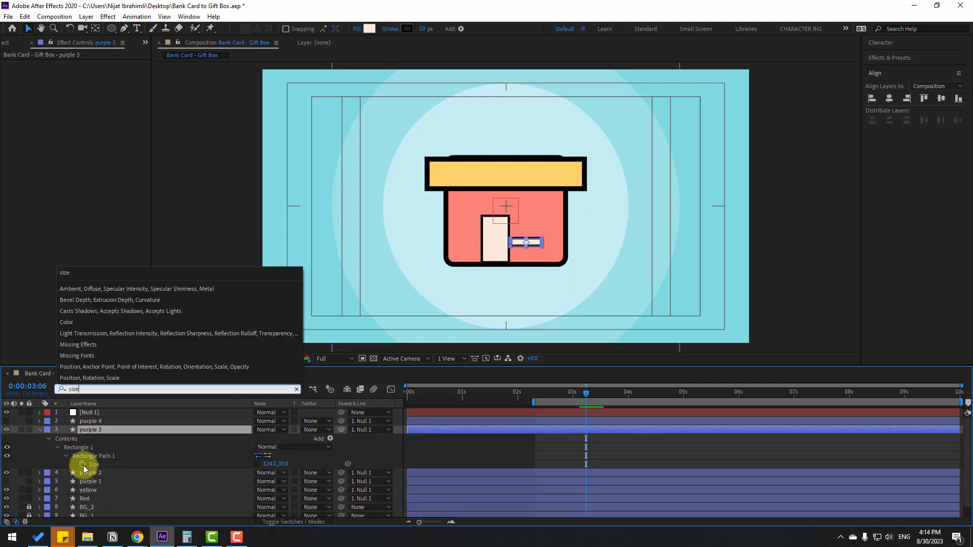
Step: Keyframe purple 3's rectangle Size at its current value on 0:00:03:06, and at 114, 84 on 0:00:03:24
click(83, 465)
drag(603, 395, 626, 395)
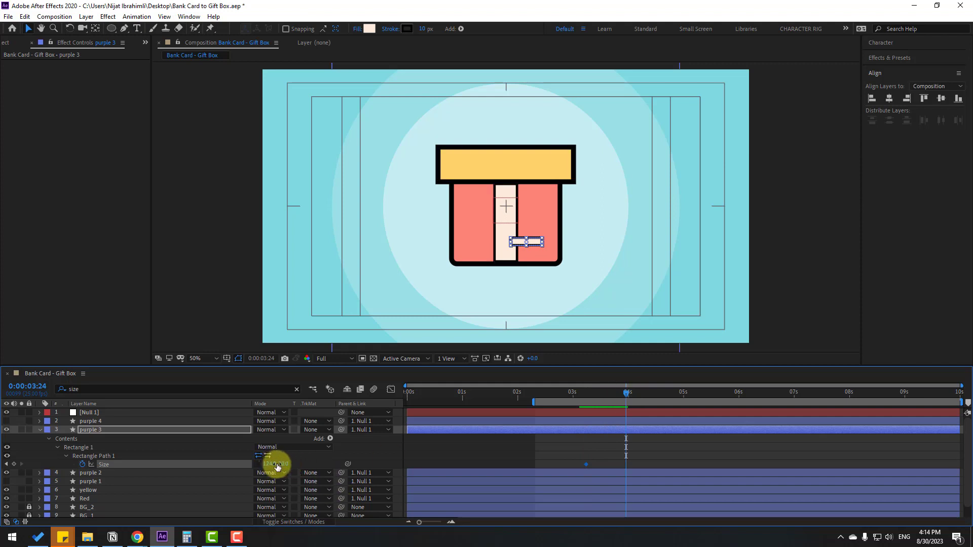
drag(272, 465, 305, 460)
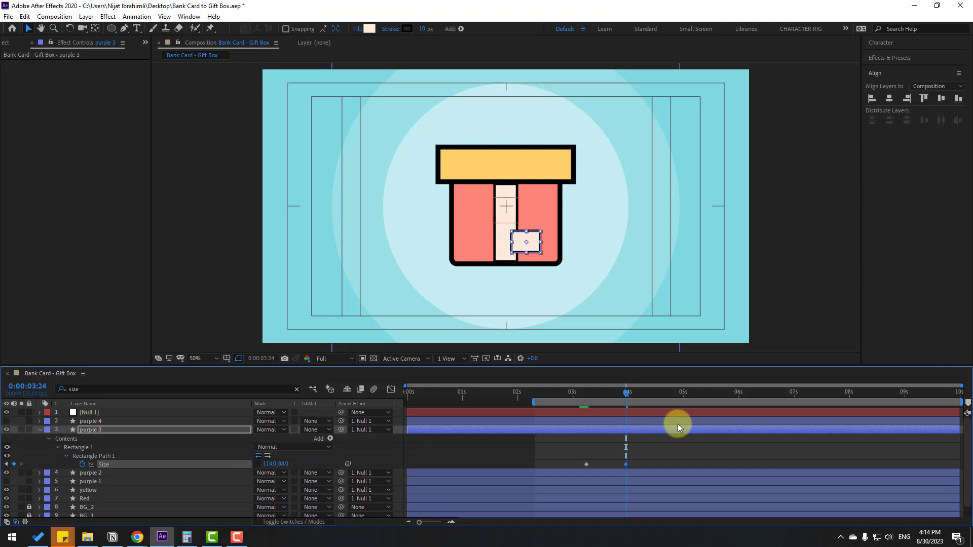
Step: Back on 0:00:03:06, reveal purple 3's Position beside Size and keyframe it at its current value
drag(624, 395, 585, 393)
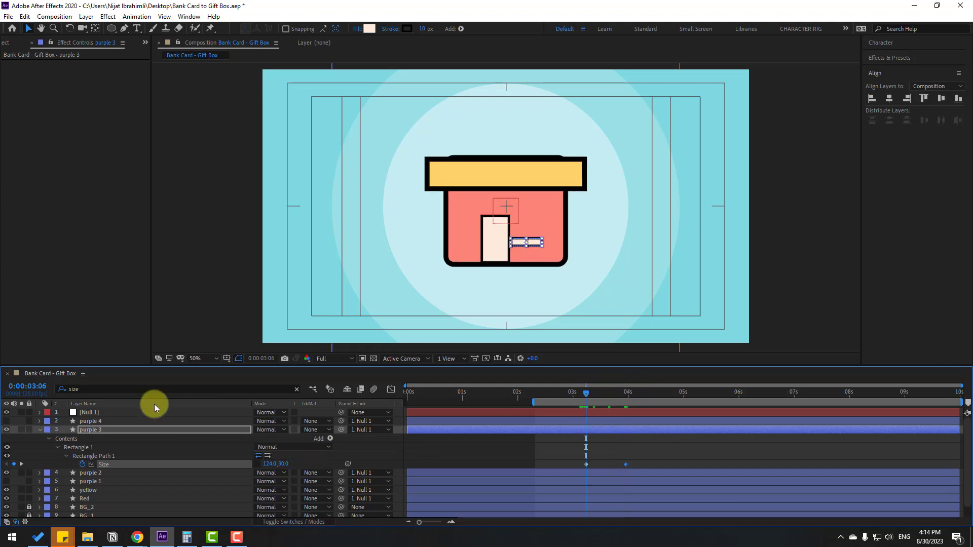
click(94, 426)
key(u)
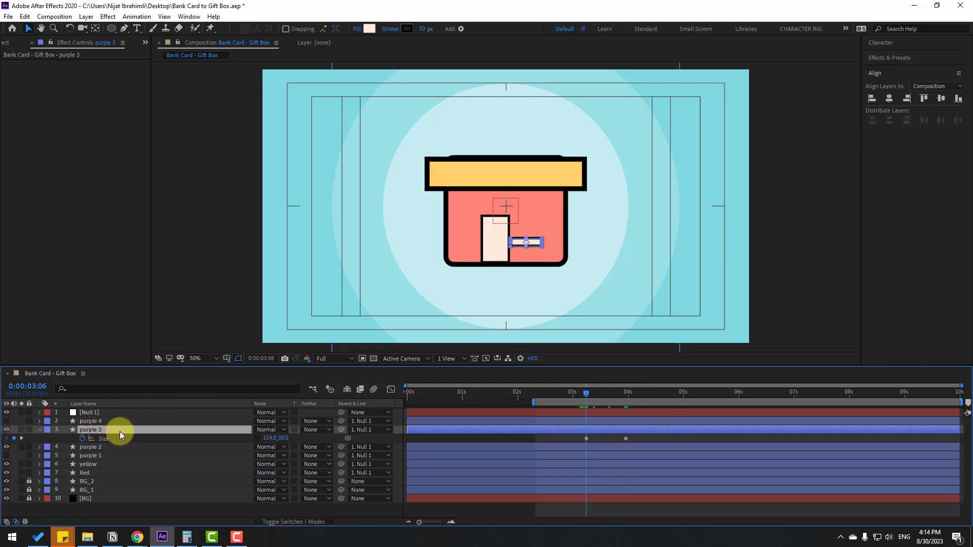
key(shift+p)
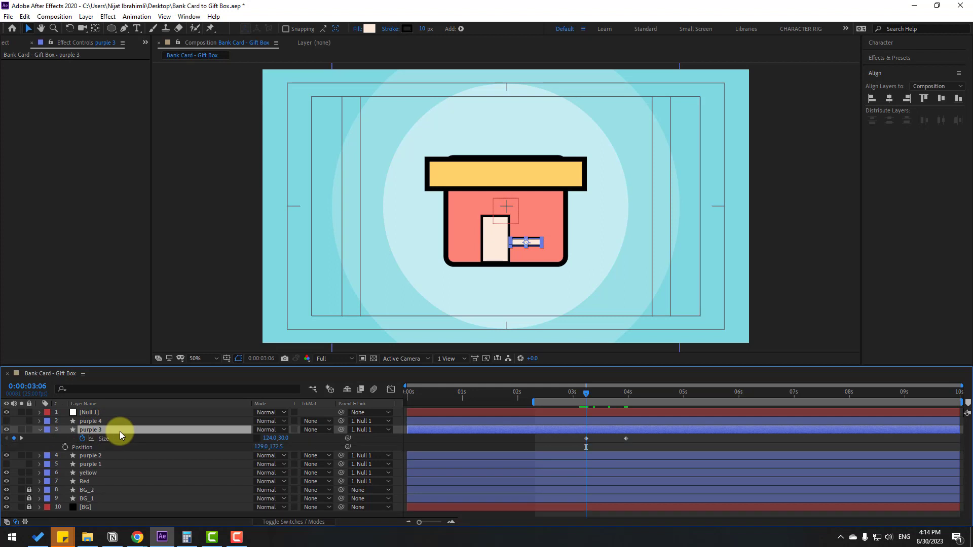
click(65, 448)
Step: On 0:00:03:24, move the purple 3 rectangle up onto the middle of the yellow lid
drag(599, 396, 626, 397)
key(period)
drag(564, 278, 526, 122)
scroll(557, 126, up, 1)
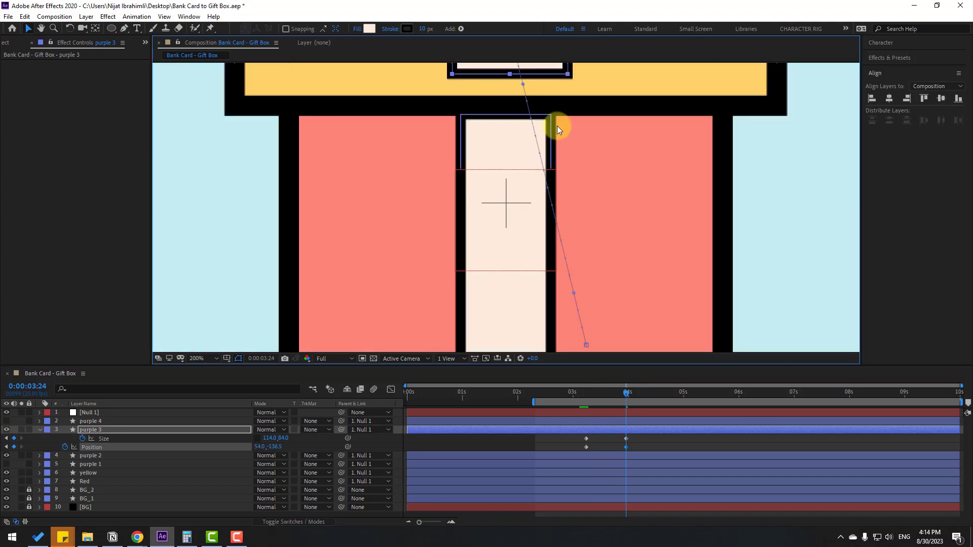
key(space)
drag(525, 220, 533, 325)
Step: On 0:00:03:24, set purple 3's Size to 88, 123 and Position to 53, -131.5 to line up with the ribbon below
click(375, 441)
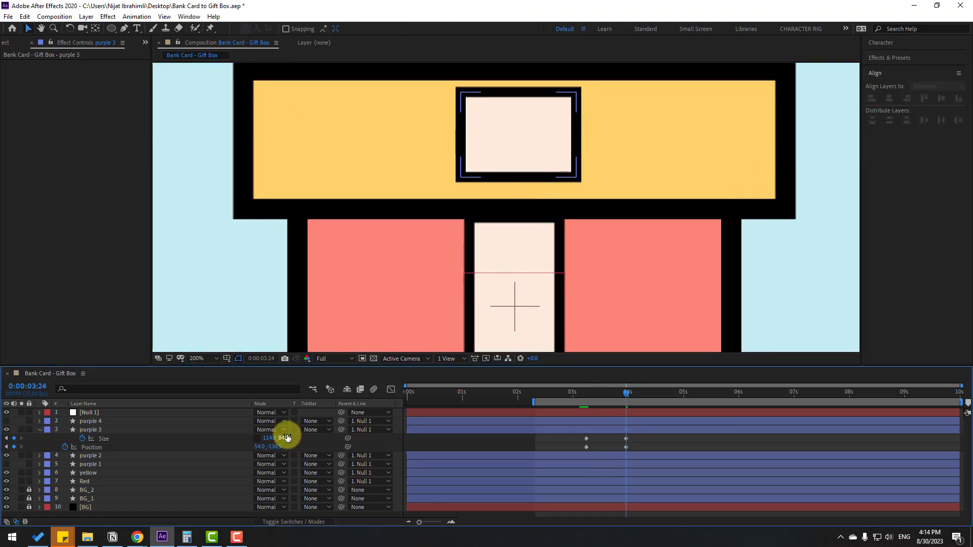
drag(282, 437, 260, 438)
scroll(473, 341, down, 1)
key(period)
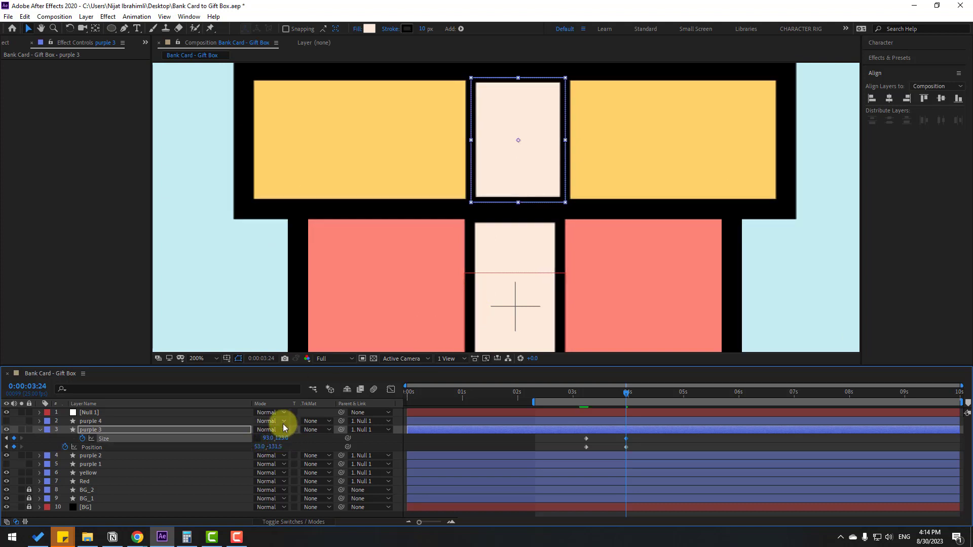
key(Left)
key(Left)
key(Left)
key(Left)
key(Left)
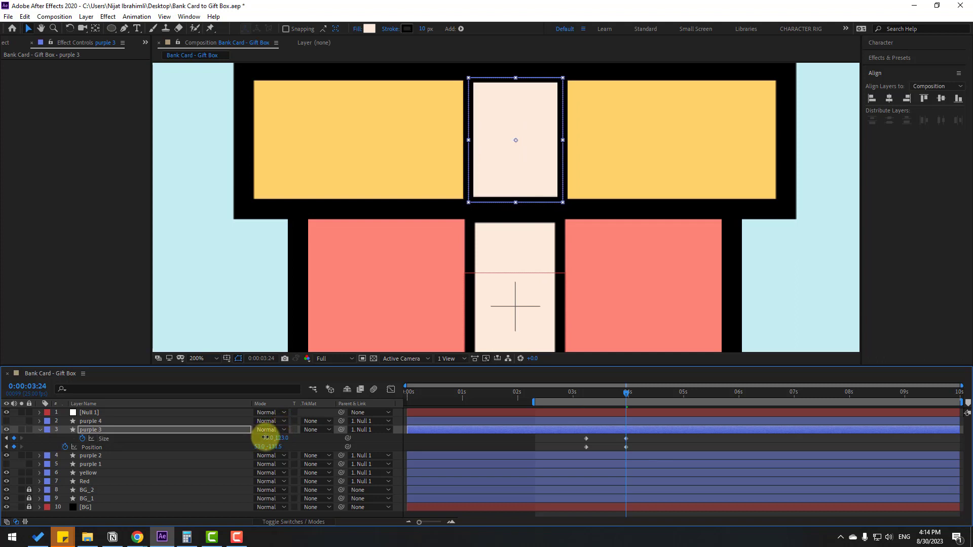
drag(264, 437, 261, 435)
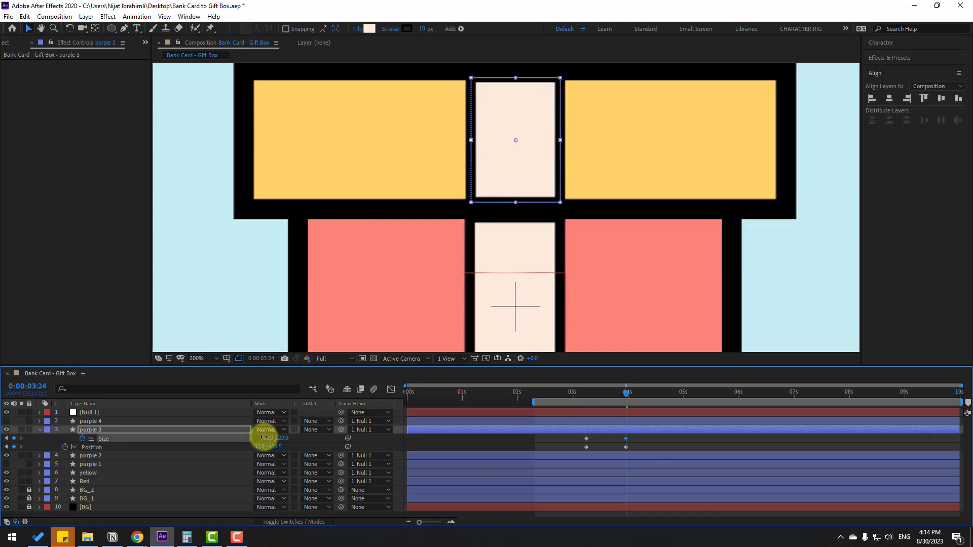
Step: Widen purple 3's rectangle on the lid to a Size of 131, 123 on 0:00:03:24
click(644, 443)
key(comma)
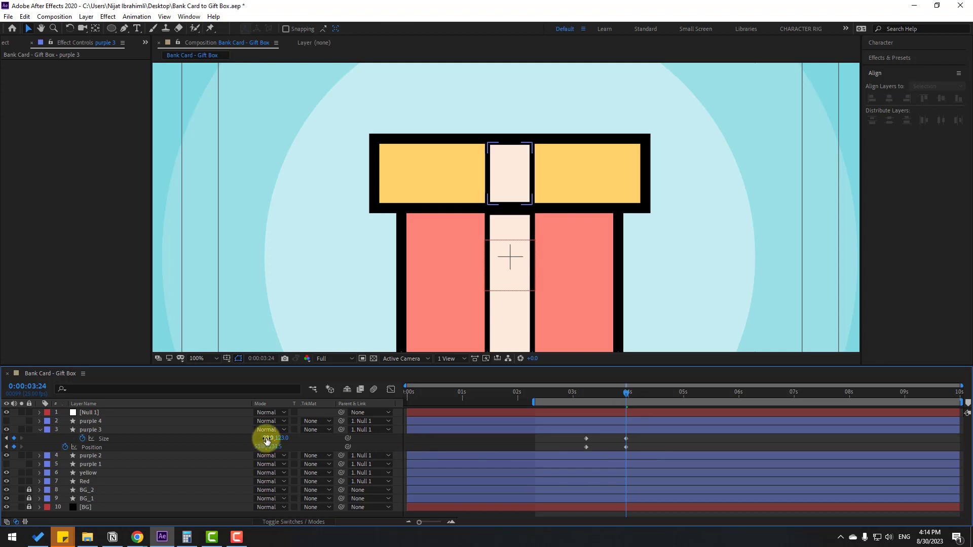
drag(266, 438, 283, 437)
Step: Apply Easy Ease to all of purple 3's Size and Position keyframes
drag(649, 438, 585, 448)
right_click(586, 448)
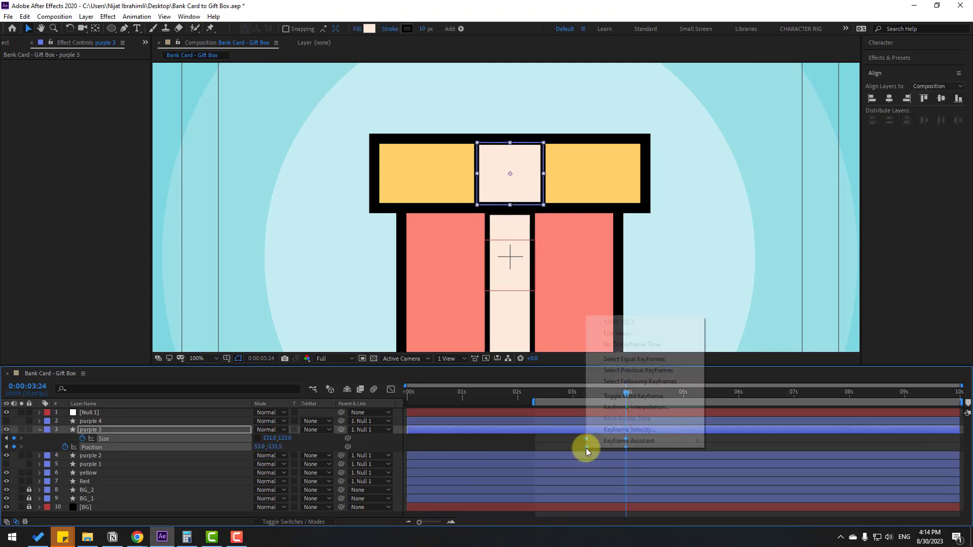
mouse_move(654, 440)
click(728, 375)
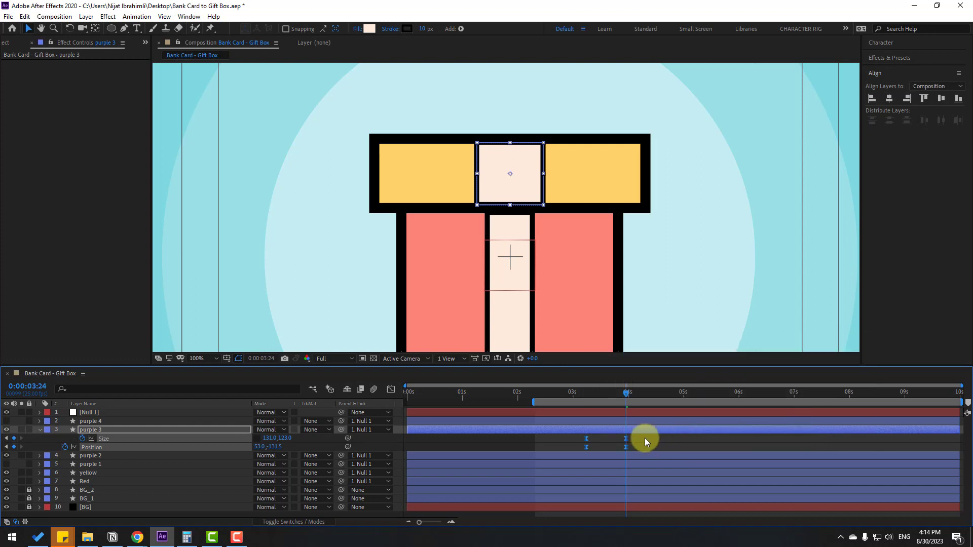
Step: Reshape purple 3's Size and Position speed curves to peak early and slow down toward the last keyframe, and preview the result
drag(641, 441, 566, 439)
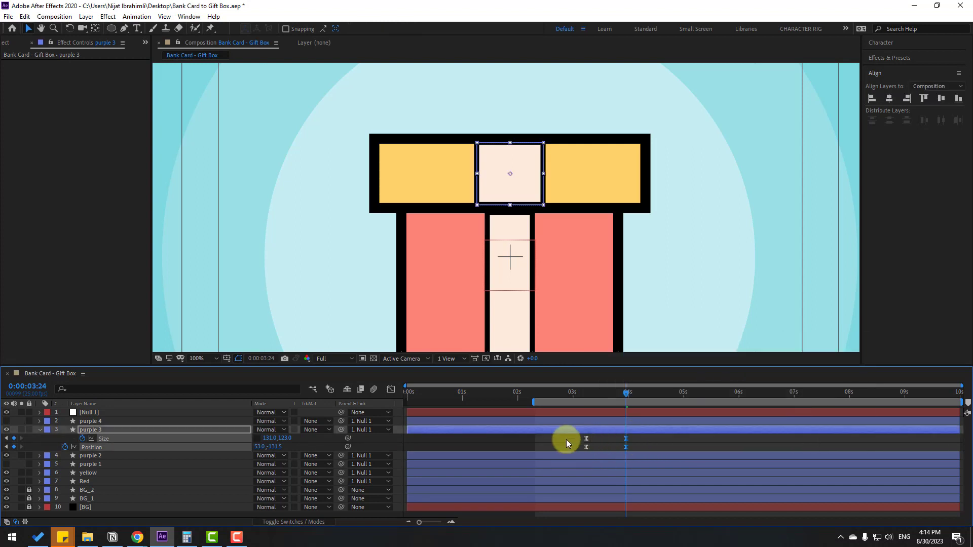
click(391, 389)
drag(567, 476, 588, 491)
key(=)
click(614, 491)
click(589, 487)
key(-)
scroll(664, 283, down, 1)
key(space)
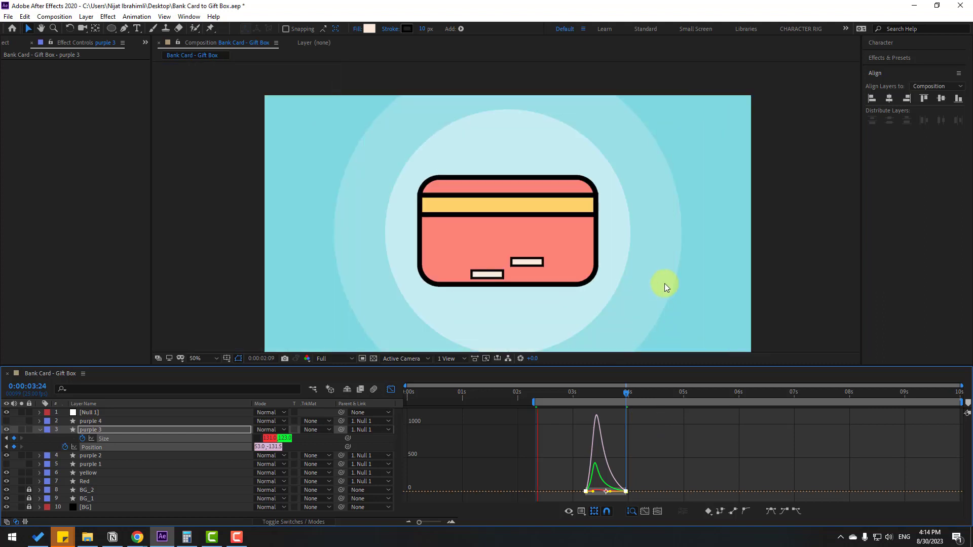
key(space)
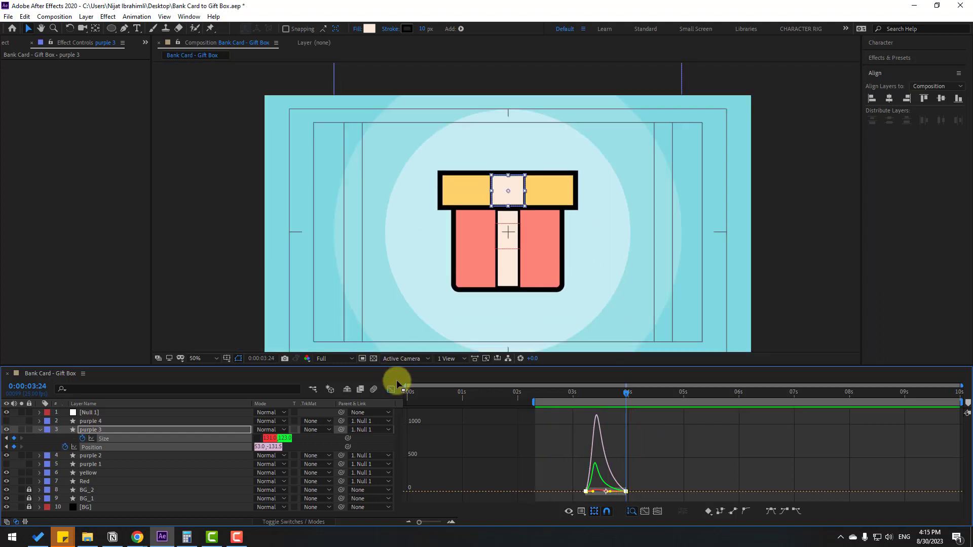
click(391, 389)
Step: Lower purple 3's starting Position to 129, 218.5 and put that value on its first Position keyframe
drag(598, 393, 504, 393)
click(527, 282)
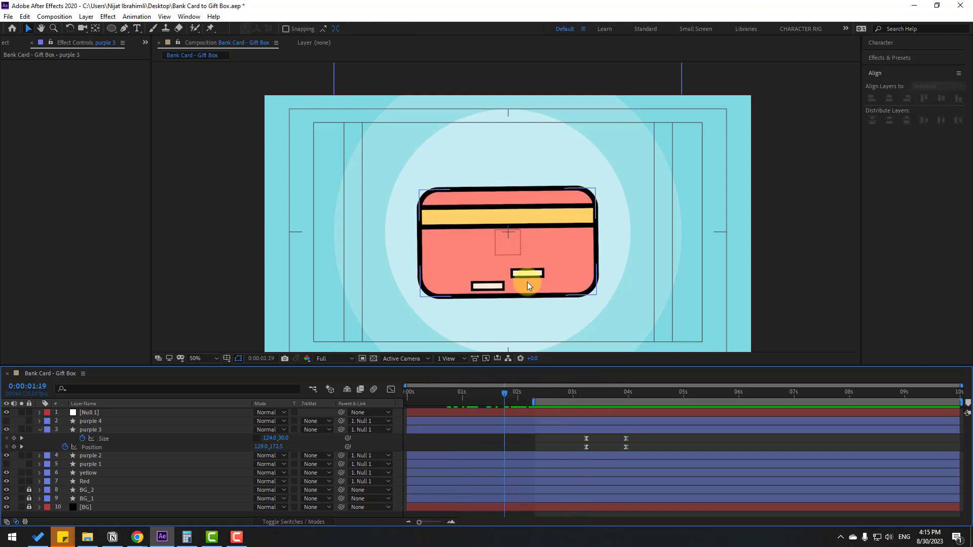
click(288, 447)
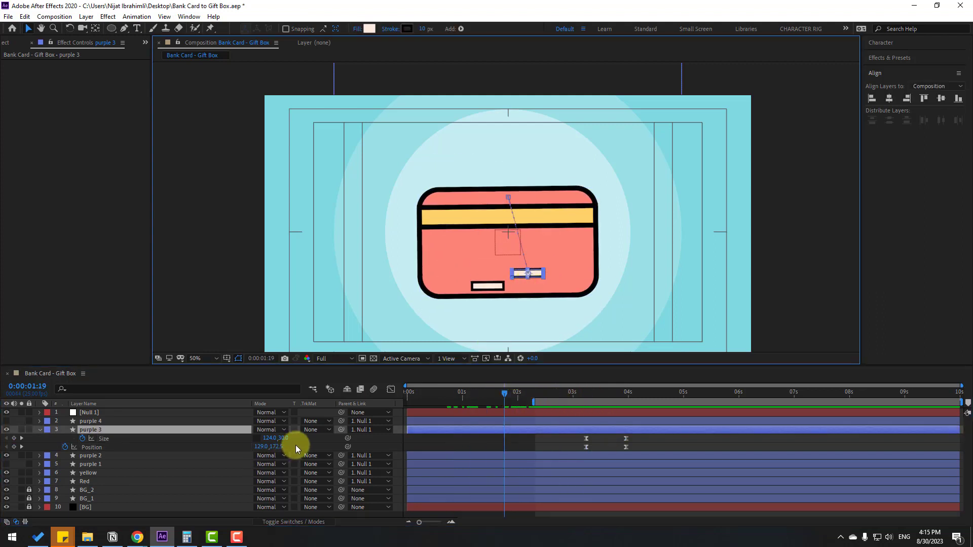
drag(274, 446, 303, 446)
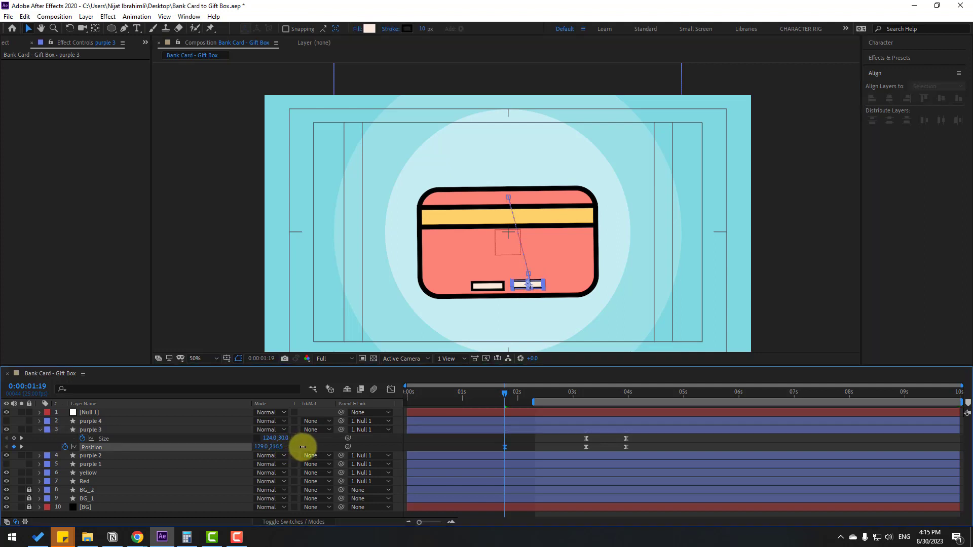
drag(505, 448, 587, 457)
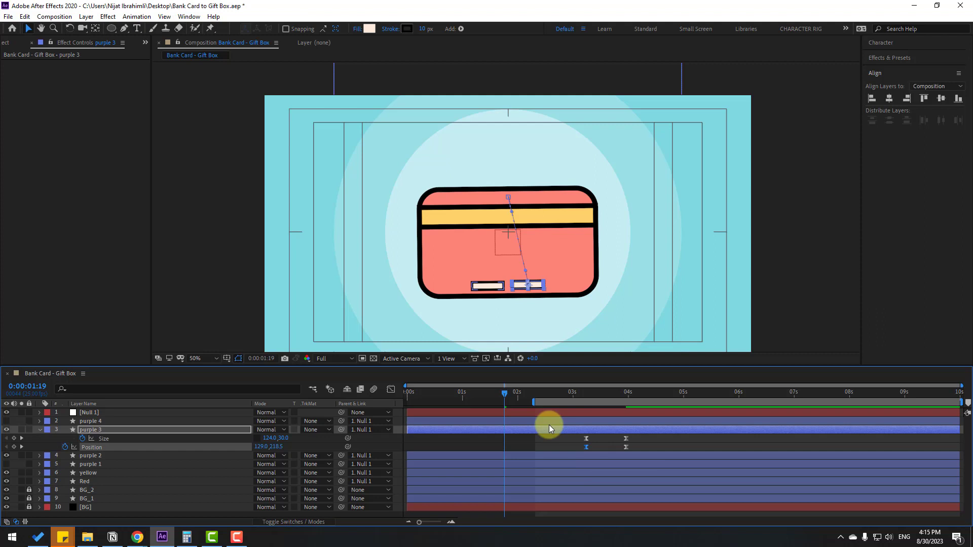
Step: Shift all of purple 3's Size and Position keyframes earlier so that they start at 0:00:03:00
click(559, 397)
mouse_move(566, 399)
mouse_down()
mouse_move(646, 400)
mouse_move(575, 397)
mouse_up()
drag(640, 437, 580, 451)
mouse_move(575, 397)
mouse_down()
mouse_move(552, 394)
mouse_move(578, 401)
mouse_up()
click(588, 439)
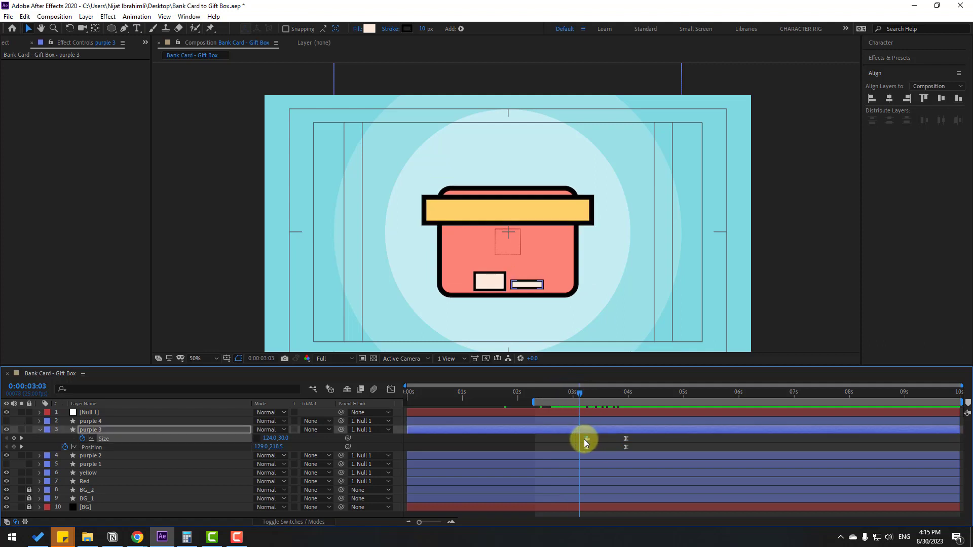
drag(643, 437, 572, 439)
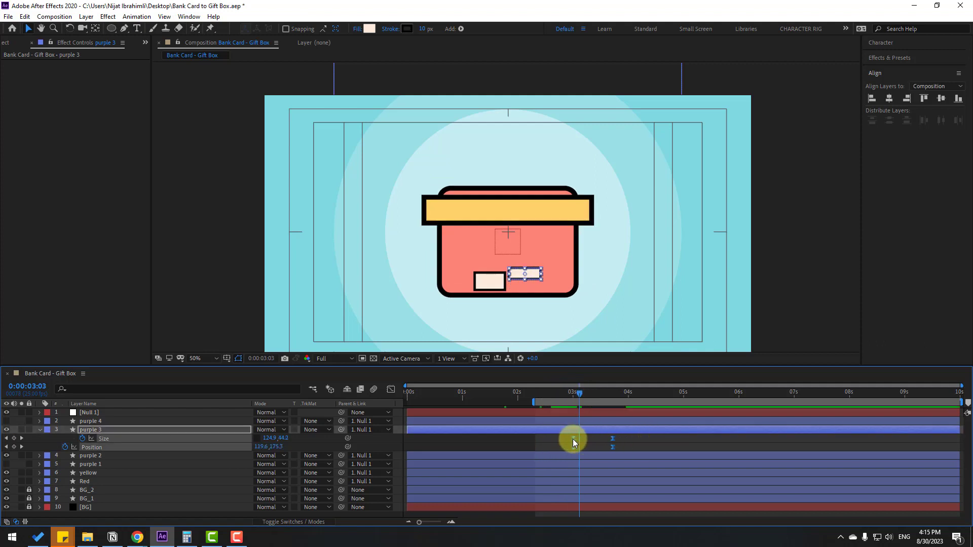
Step: Extend the work area to start before the two-second mark and preview the card morphing into the box
drag(559, 394, 602, 397)
mouse_move(519, 398)
mouse_down()
mouse_move(481, 396)
mouse_move(530, 402)
mouse_move(501, 402)
mouse_up()
key(space)
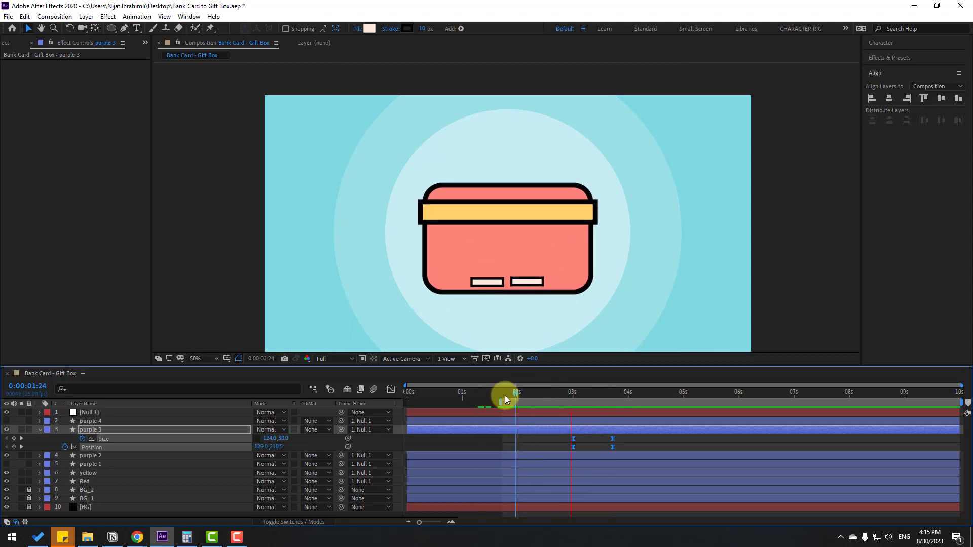
scroll(586, 310, down, 2)
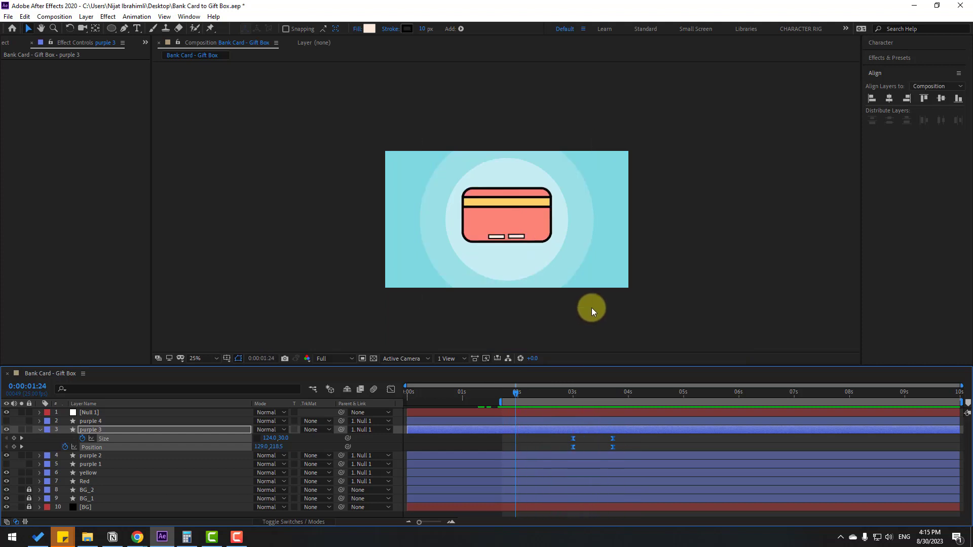
Step: Collapse purple 3's properties and turn on the visibility of the purple 4 layer
click(571, 394)
click(39, 429)
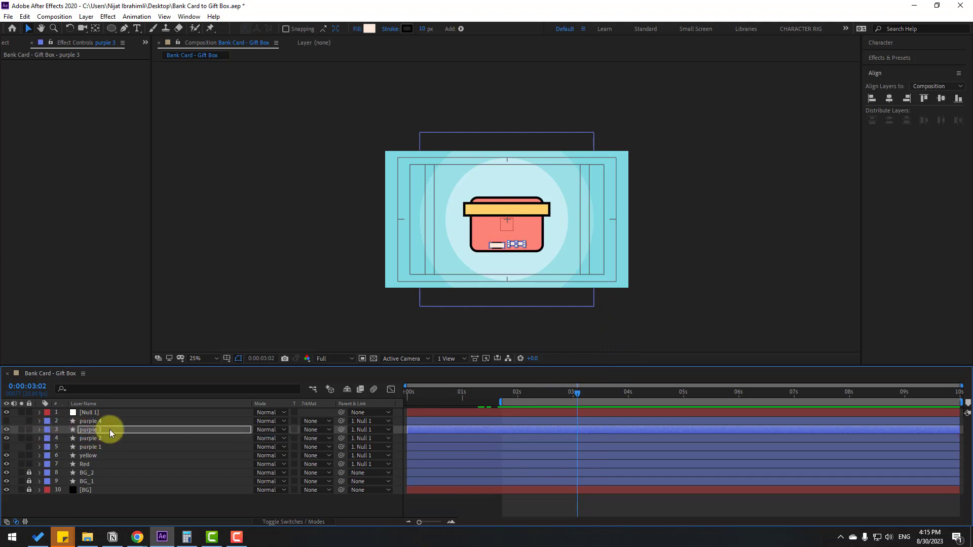
click(94, 422)
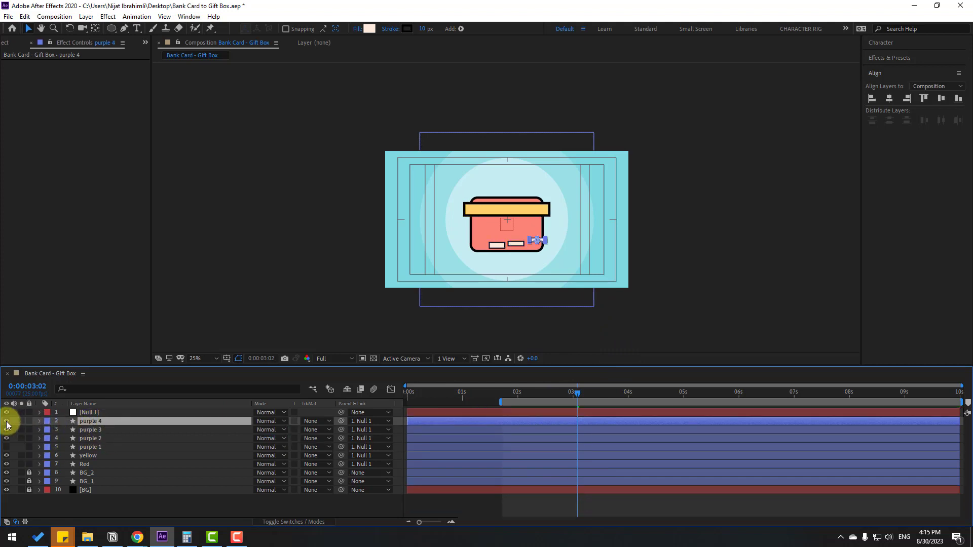
scroll(540, 275, up, 2)
Step: Set purple 3's starting Position to 129, 174.5 in line with purple 4, replacing its first Position keyframe
drag(569, 388, 496, 386)
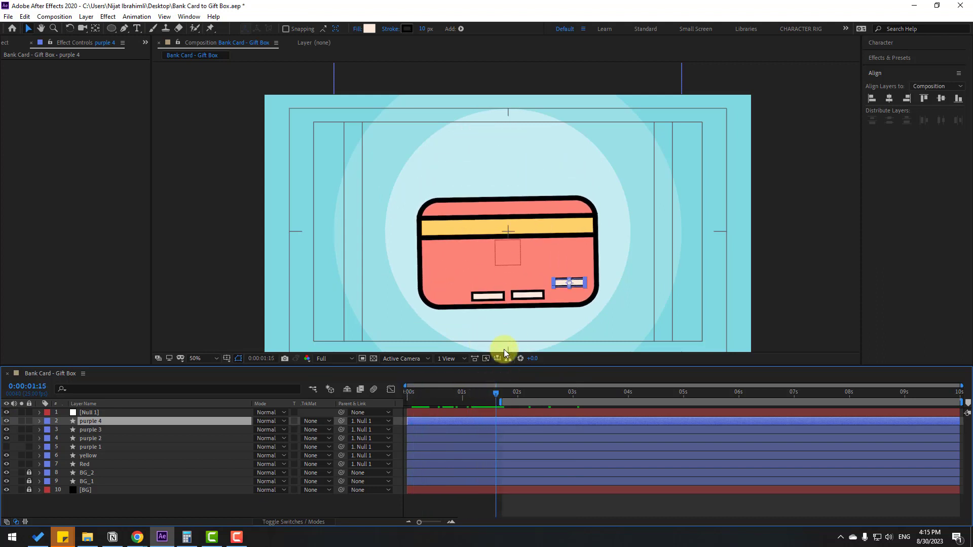
click(534, 297)
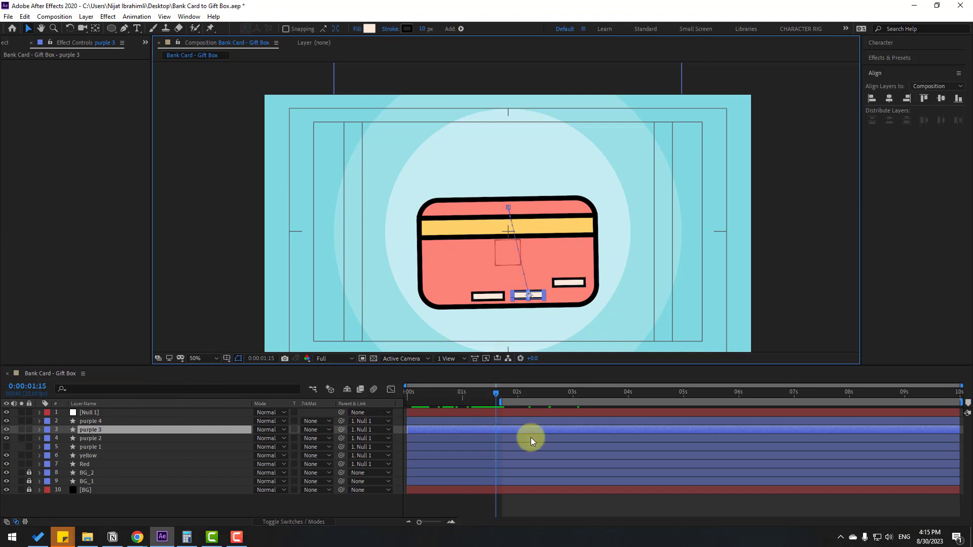
key(p)
drag(504, 400, 556, 398)
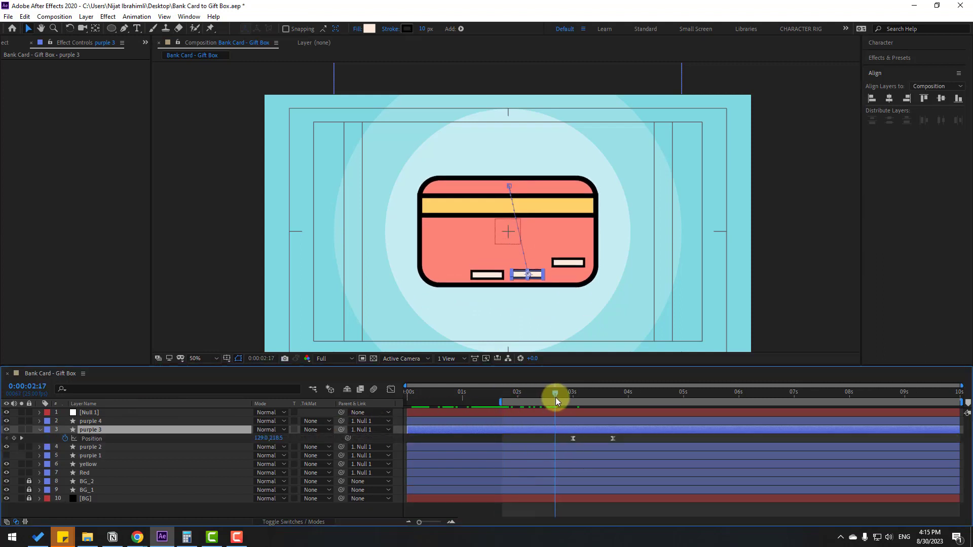
scroll(550, 321, up, 2)
drag(276, 438, 252, 438)
click(518, 485)
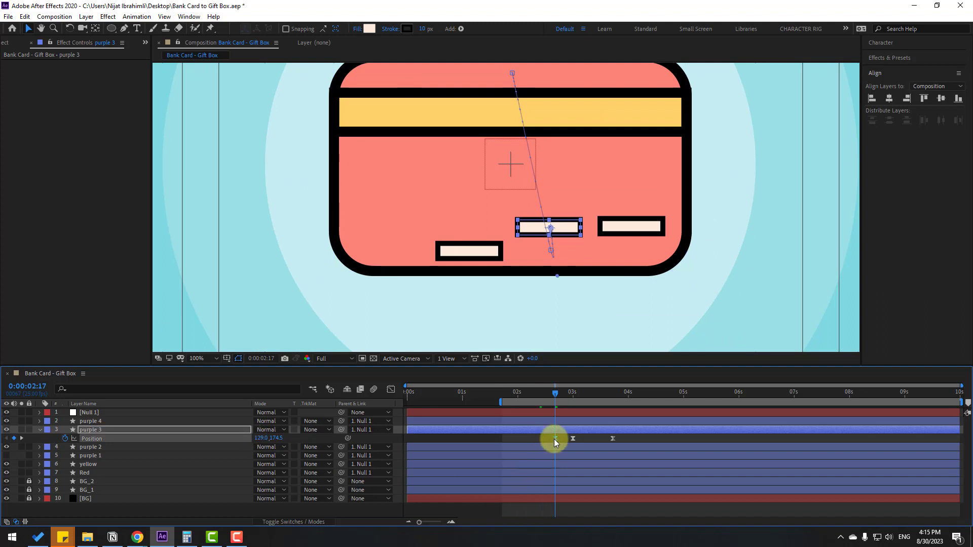
drag(561, 442, 573, 442)
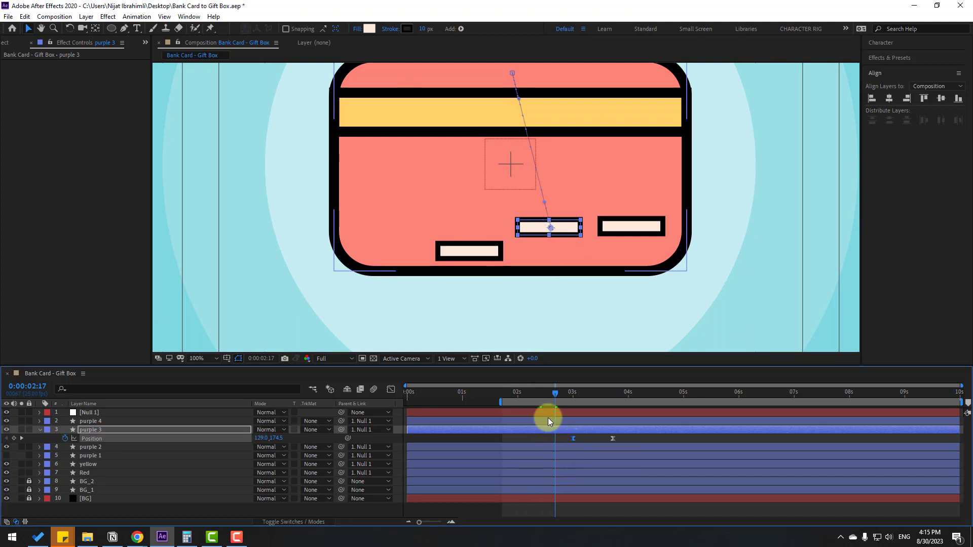
Step: Set purple 2's starting Position to -31, 176.5 and place it on the 0:00:03:00 Position keyframe
click(477, 256)
key(p)
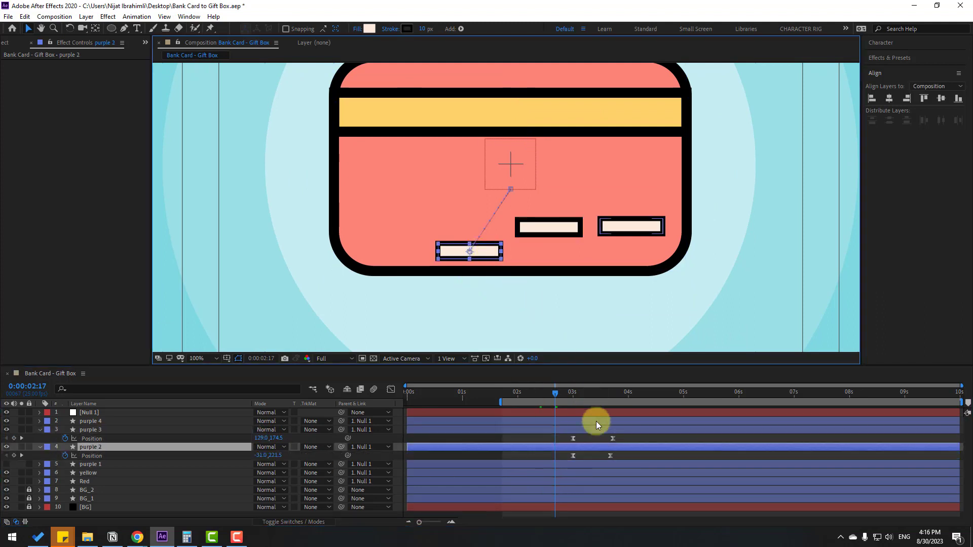
drag(274, 455, 249, 456)
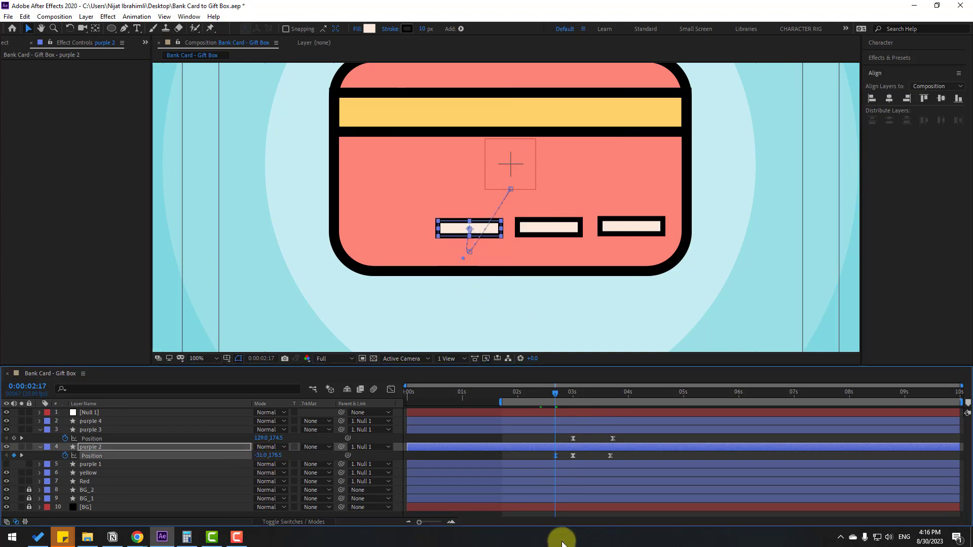
click(572, 456)
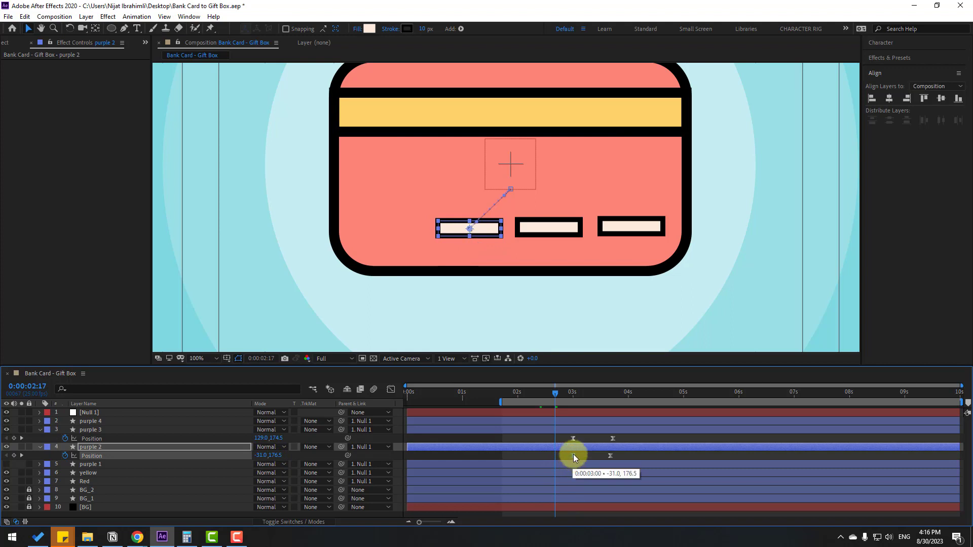
mouse_move(555, 391)
mouse_down()
mouse_move(623, 397)
mouse_move(536, 396)
mouse_up()
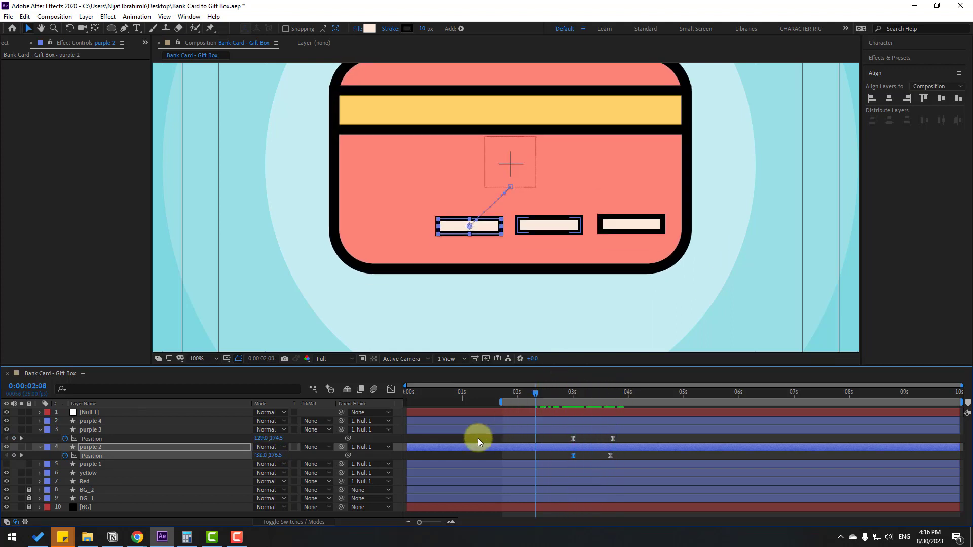
Step: Collapse the purple 2 and purple 3 properties, select purple 4 and purple 1, and make purple 1 visible
click(40, 447)
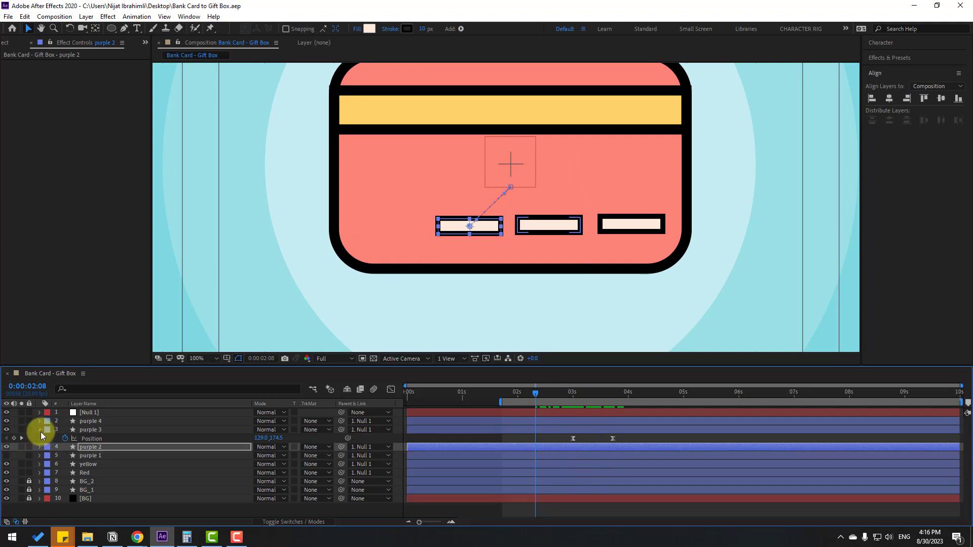
click(40, 430)
click(93, 422)
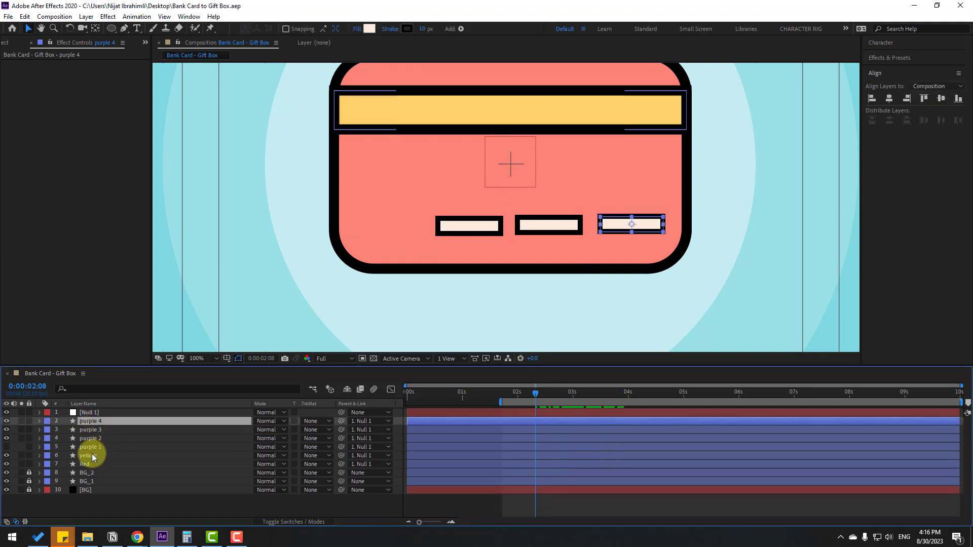
ctrl+click(88, 449)
click(6, 447)
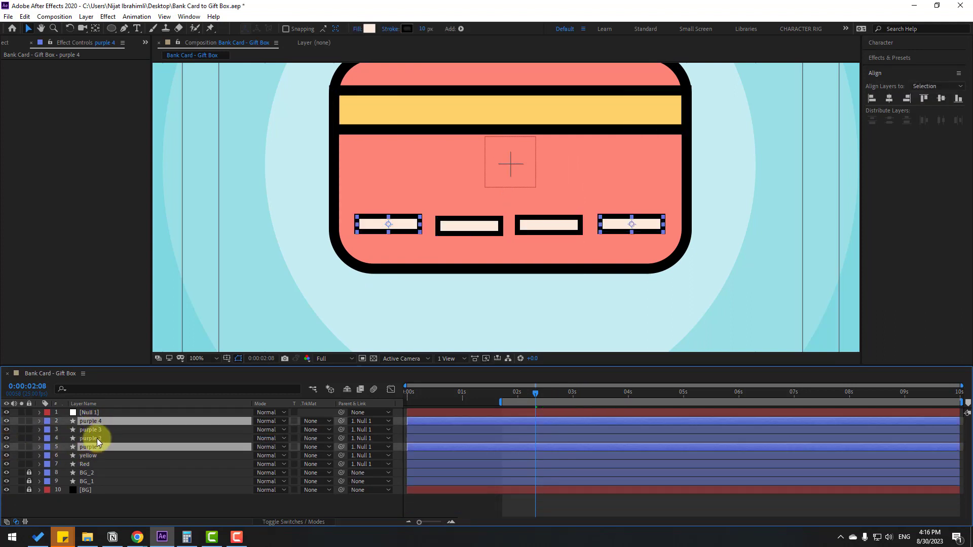
Step: Add starting Position keyframes to purple 4 and purple 1 at 0:00:02:20
key(comma)
drag(500, 397, 562, 393)
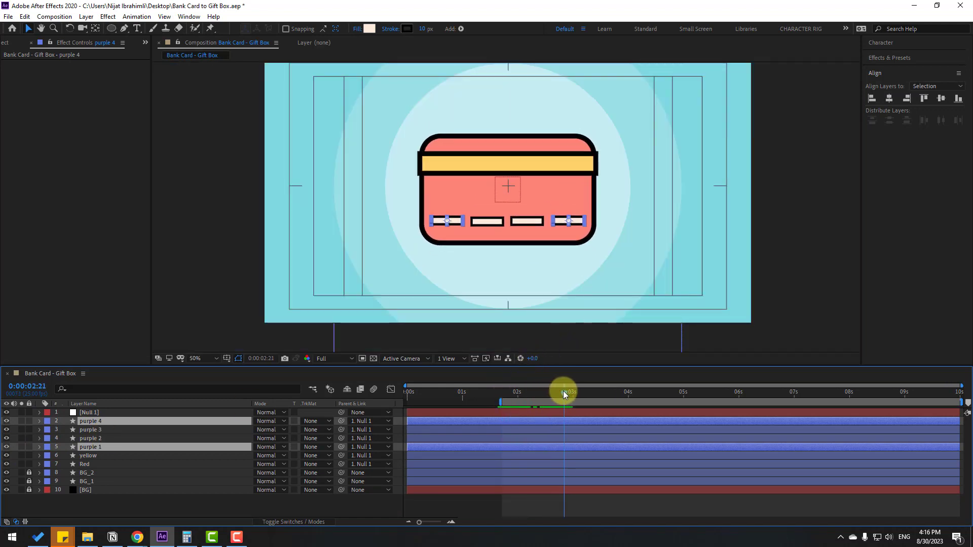
key(p)
click(65, 430)
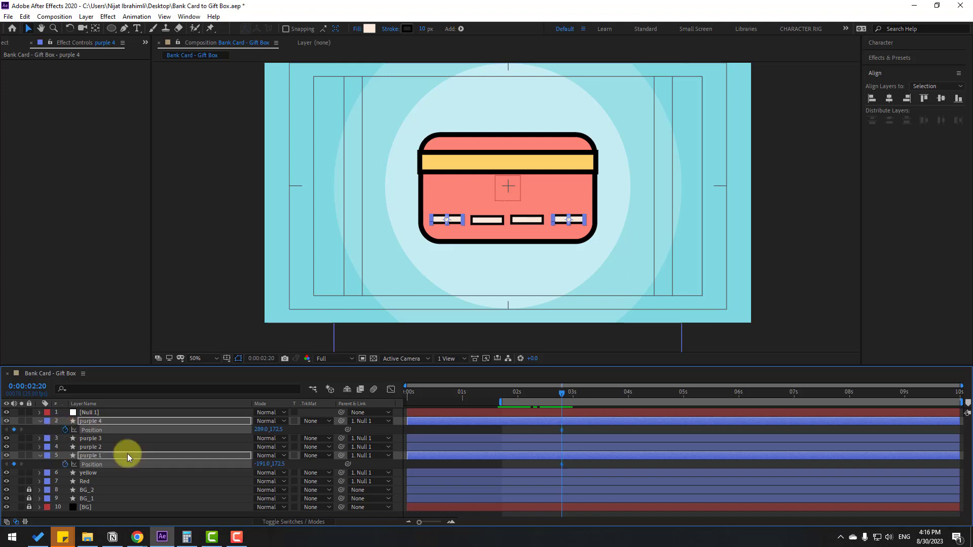
Step: On 0:00:03:14, move purple 4 to about 127, -207.5 and purple 1 to about -11, -211.5 on the lid's upper edge
drag(577, 395, 603, 395)
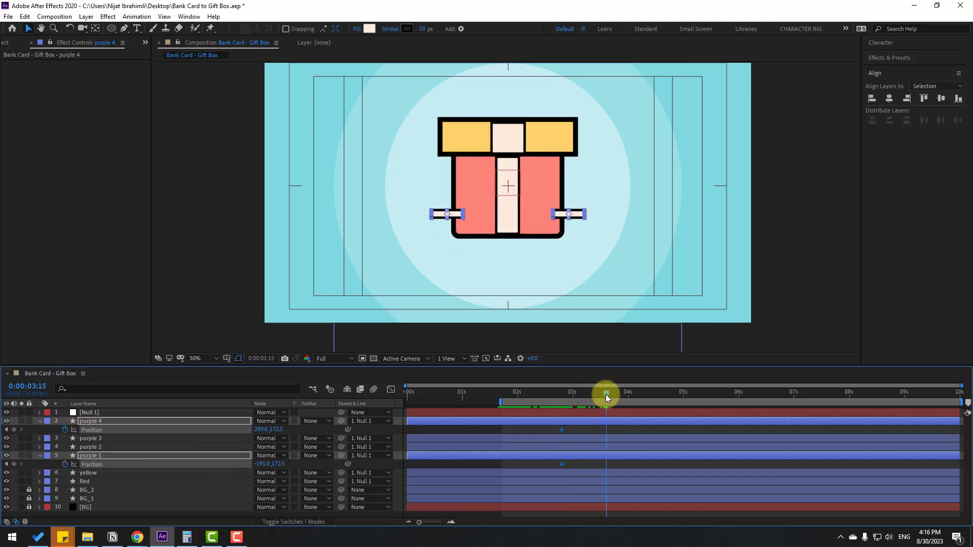
click(516, 428)
drag(548, 273, 517, 172)
click(586, 452)
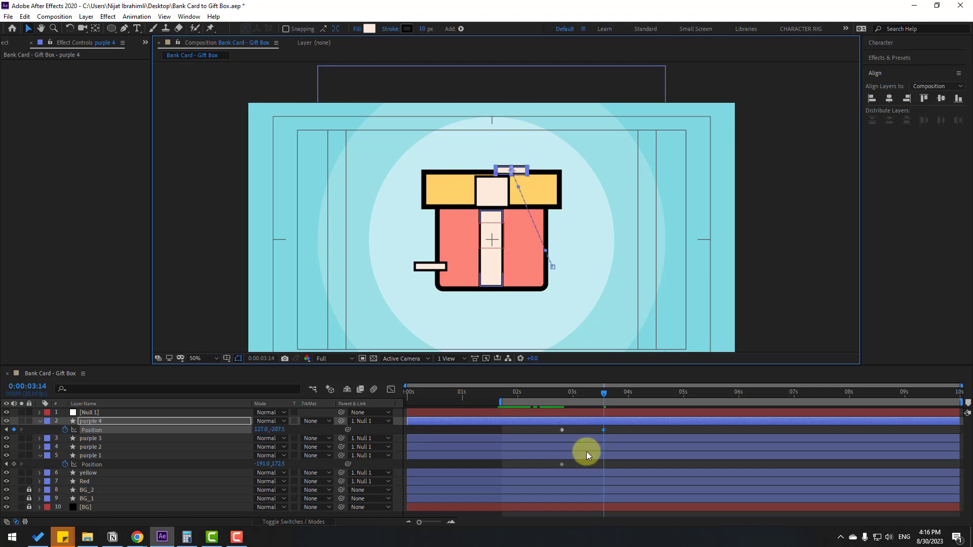
drag(421, 267, 467, 169)
Step: Apply Easy Ease to all Position keyframes of purple 4 and purple 1
drag(553, 390, 610, 394)
drag(612, 430, 553, 472)
right_click(563, 463)
mouse_move(623, 455)
click(708, 389)
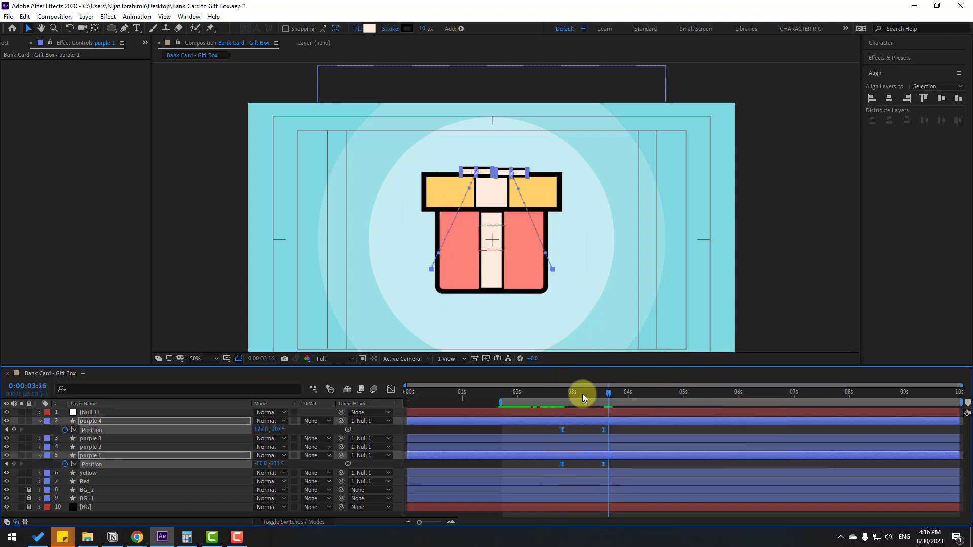
Step: Expand purple 4's Rectangle 1 contents and convert Rectangle Path 1 to a Bezier path
drag(583, 394, 555, 393)
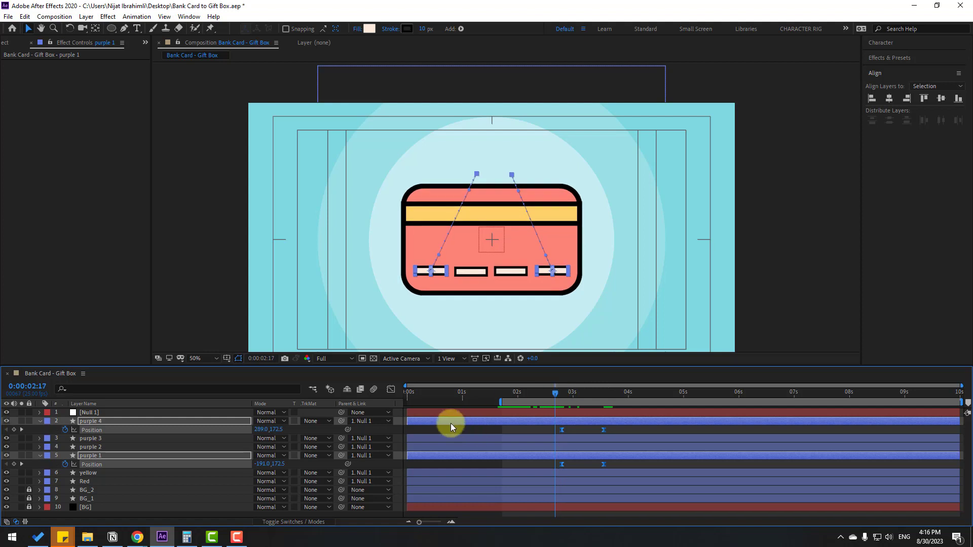
click(83, 438)
click(89, 421)
click(39, 421)
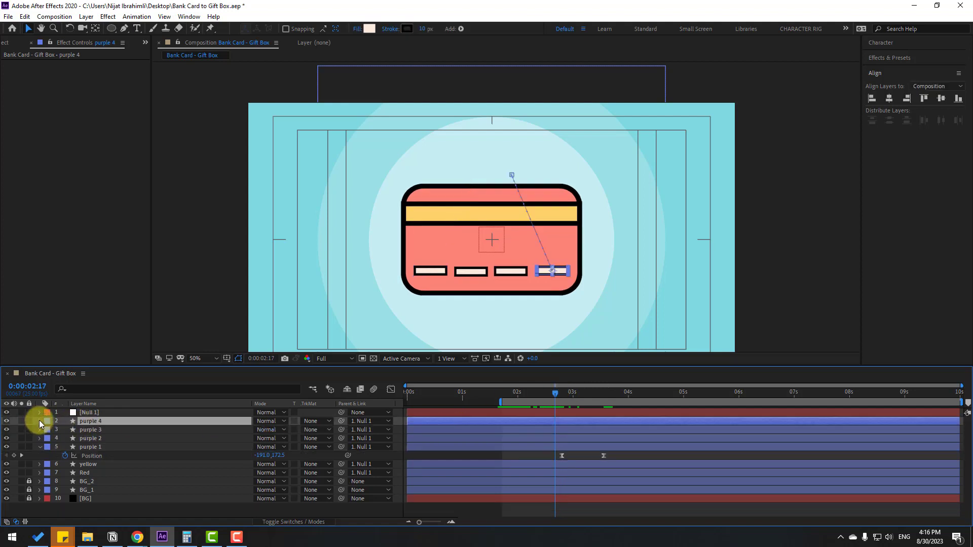
click(40, 421)
click(47, 438)
click(48, 430)
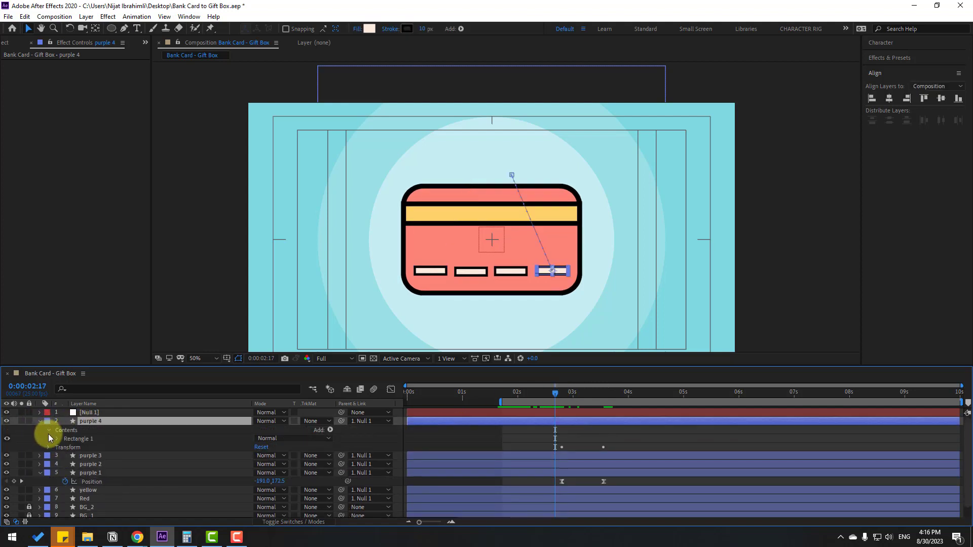
click(55, 440)
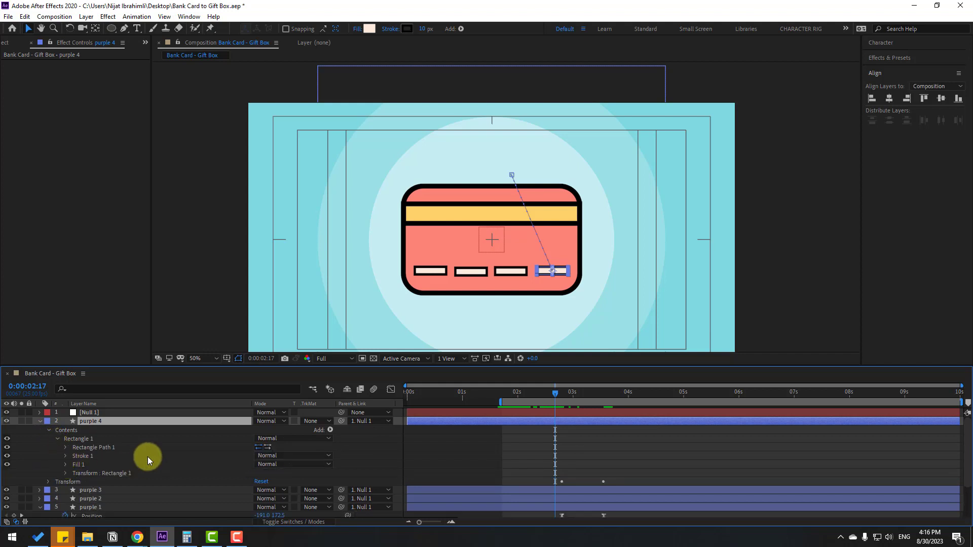
click(107, 448)
right_click(108, 449)
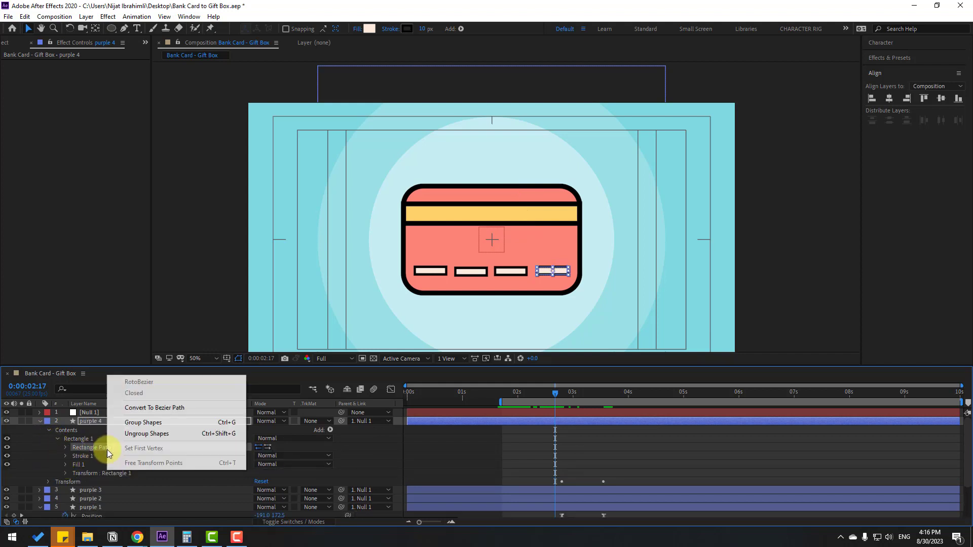
click(184, 409)
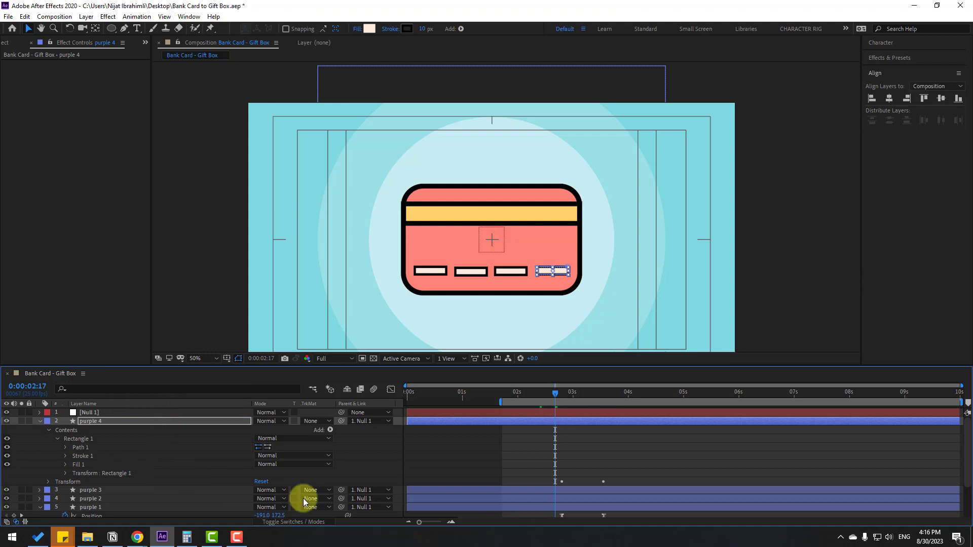
Step: Add a Path keyframe to purple 4 and place it at 0:00:02:20, in line with the first Position keyframe
mouse_move(552, 392)
mouse_down()
mouse_move(584, 394)
mouse_move(498, 397)
mouse_move(557, 397)
mouse_up()
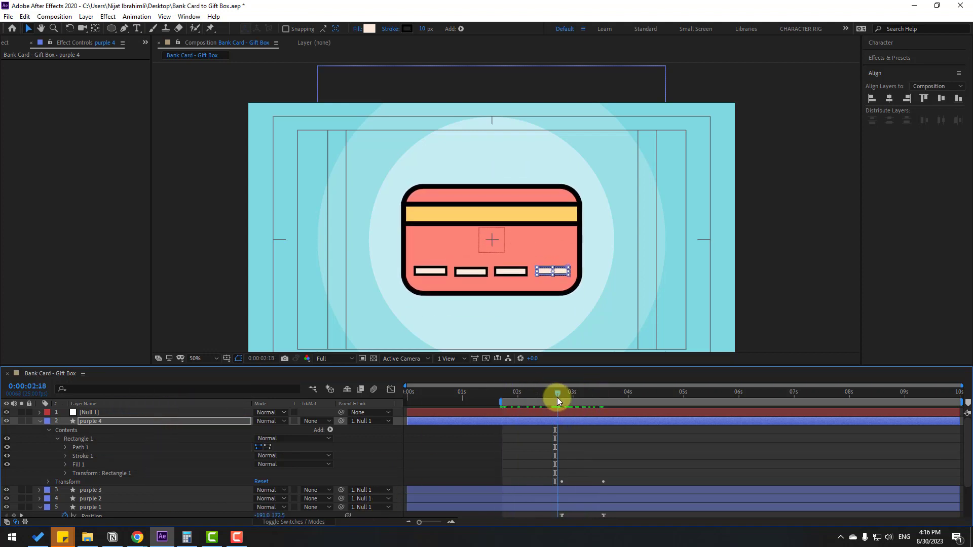
click(64, 448)
click(94, 450)
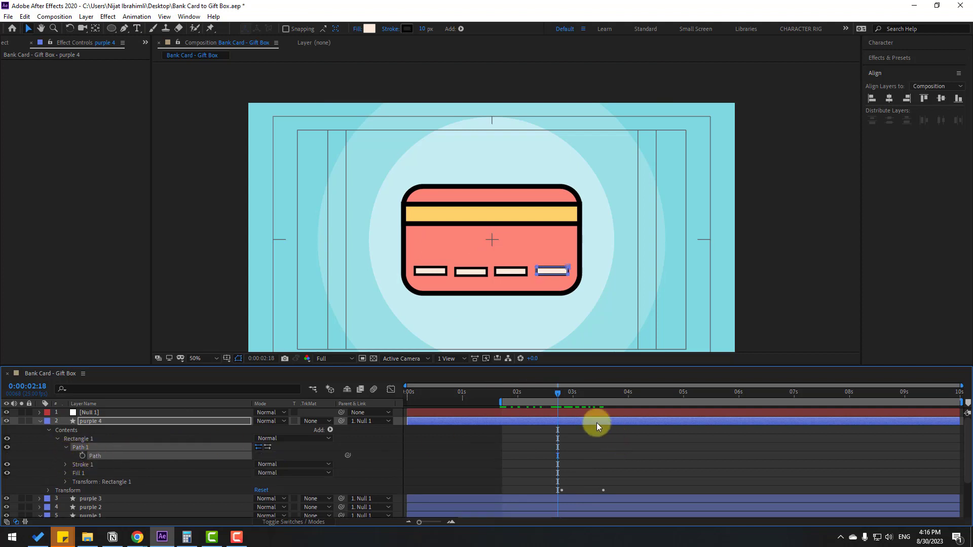
drag(560, 393, 606, 393)
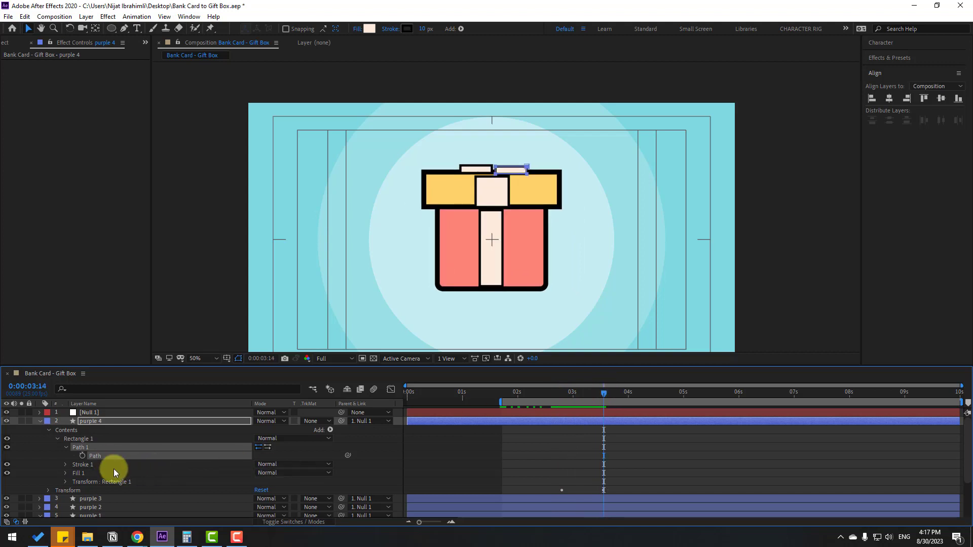
click(82, 455)
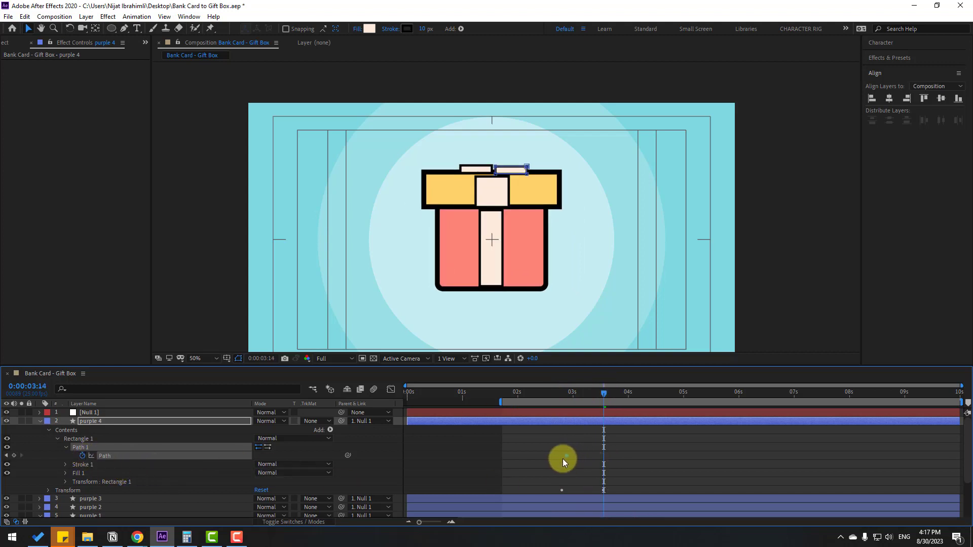
drag(563, 459, 562, 458)
Step: On 0:00:03:14, reshape purple 4 into a slanted quadrilateral by raising its two upper corners and pulling the lower-right corner up and inward
scroll(534, 178, up, 1)
drag(532, 169, 535, 232)
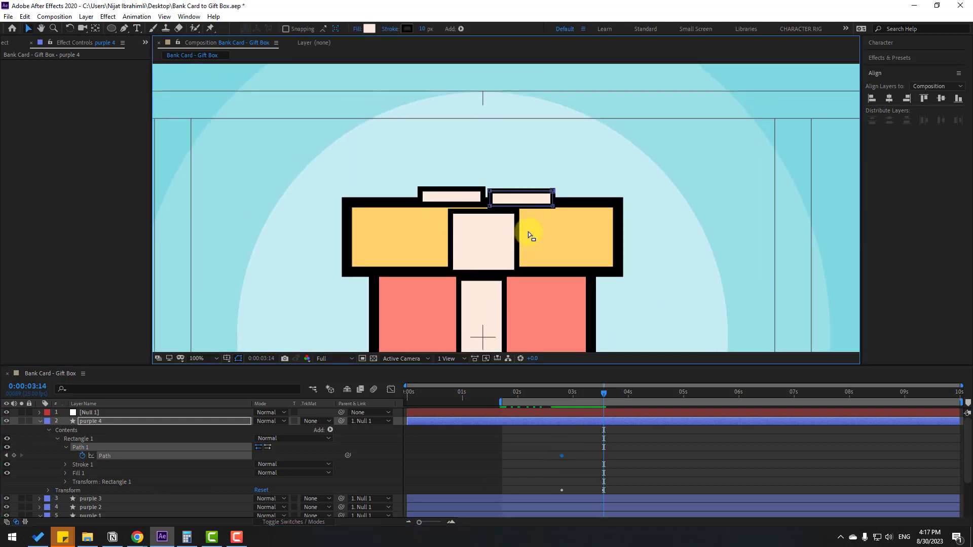
drag(493, 191, 517, 144)
drag(552, 191, 569, 137)
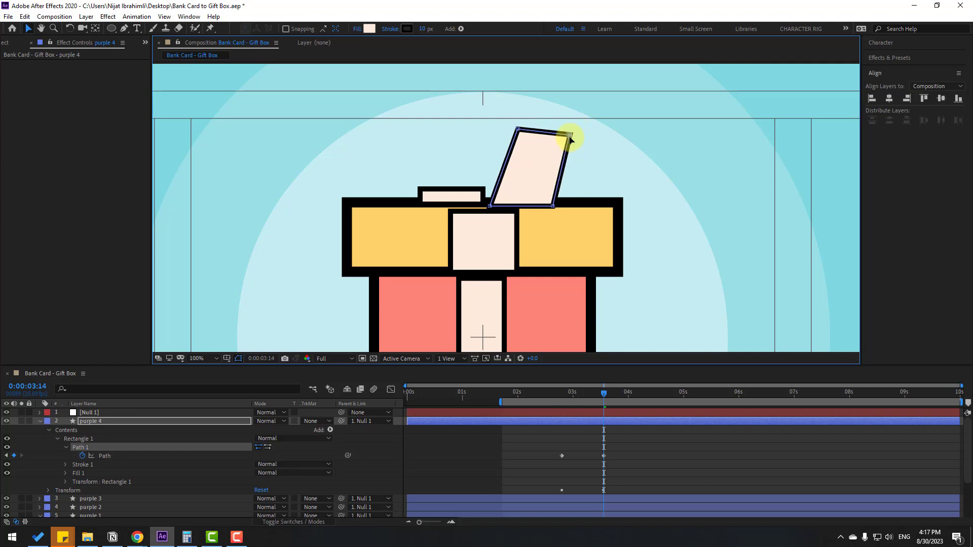
drag(553, 205, 544, 187)
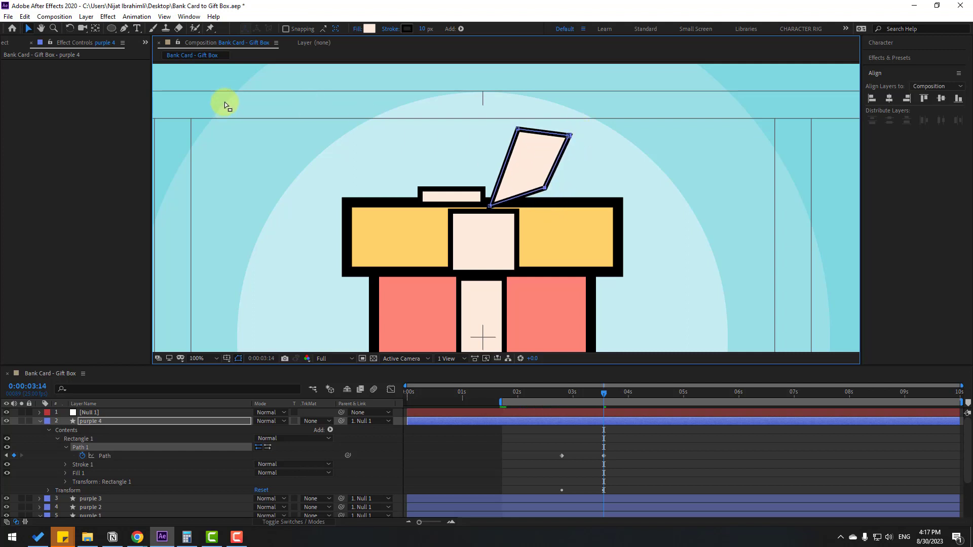
Step: Round purple 4's lower-right and upper-left corners into smooth curves with the Convert Vertex Tool
click(124, 29)
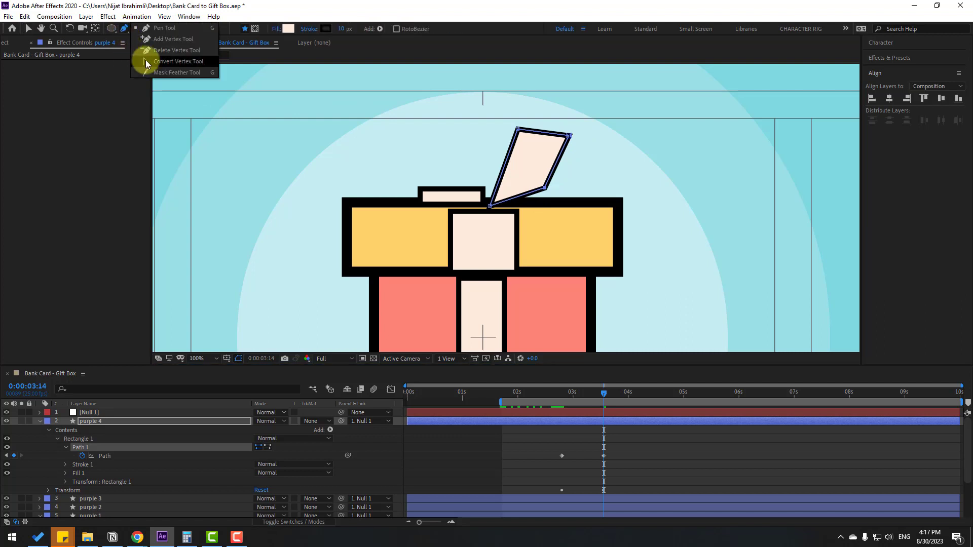
click(171, 61)
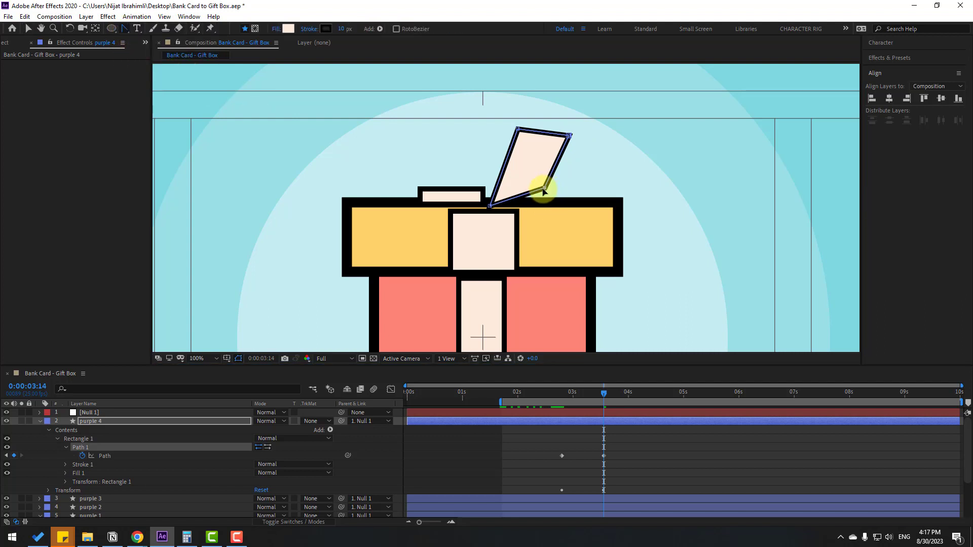
drag(544, 190, 529, 204)
drag(517, 130, 556, 112)
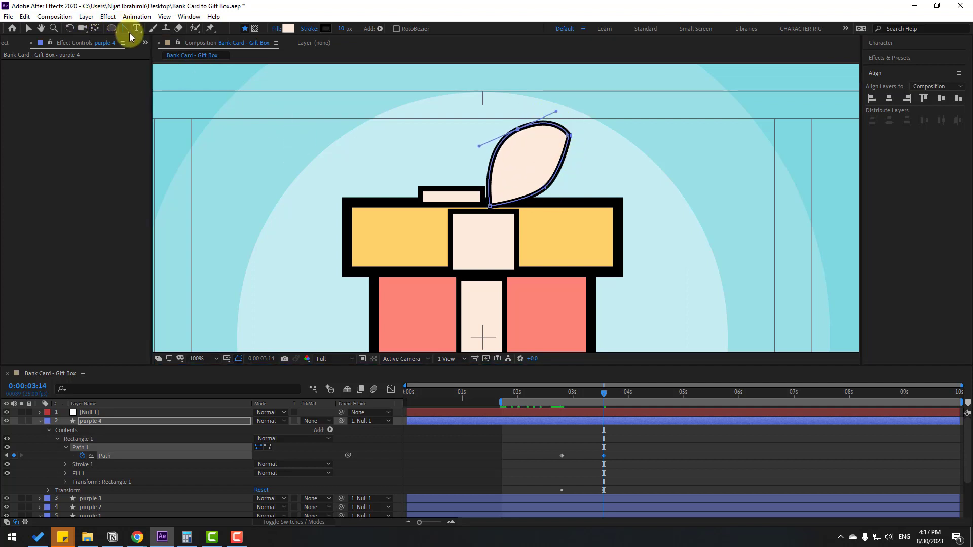
Step: Adjust purple 4's points and curve handles with the Pen Tool, widening the outer end and meeting the lid at its lower tip
drag(126, 30, 152, 36)
drag(572, 140, 595, 125)
drag(545, 188, 542, 182)
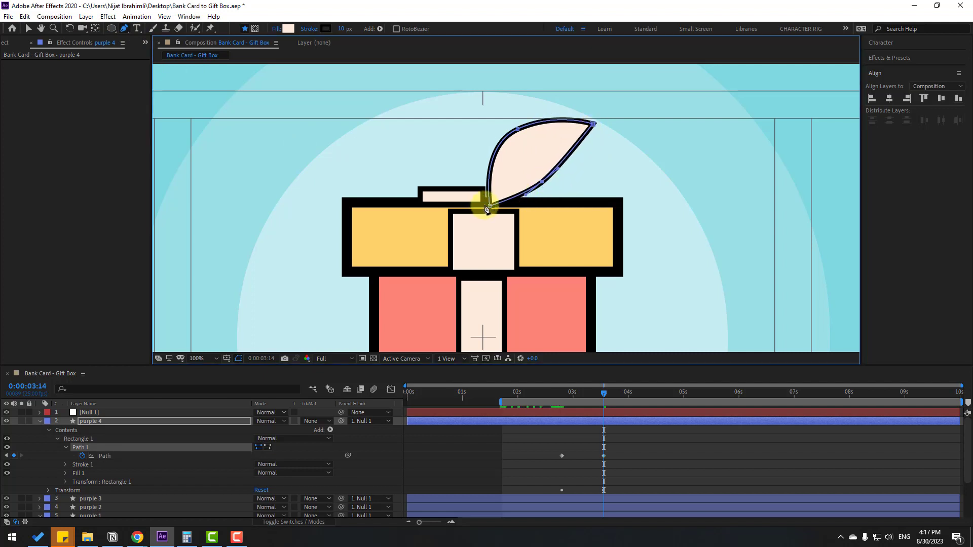
drag(489, 206, 487, 203)
drag(556, 186, 590, 161)
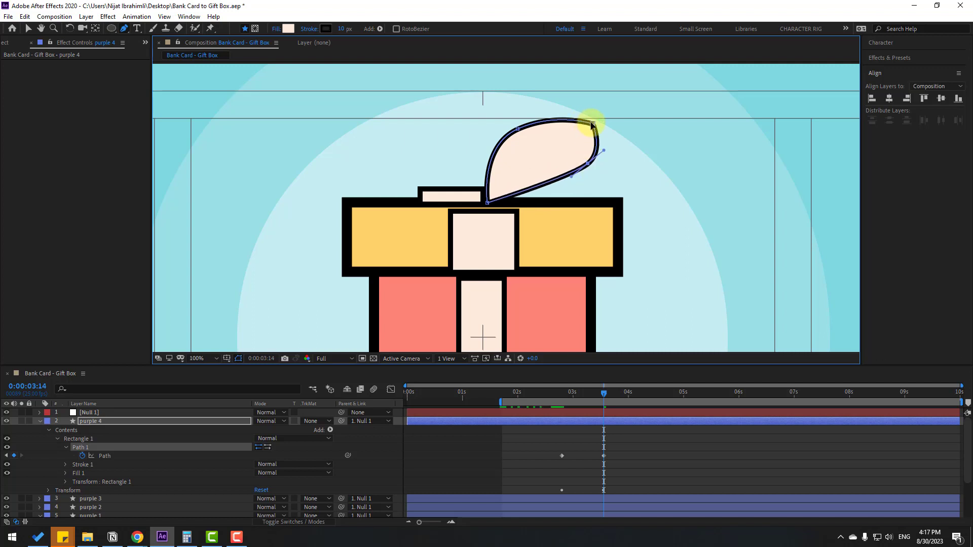
drag(593, 123, 553, 115)
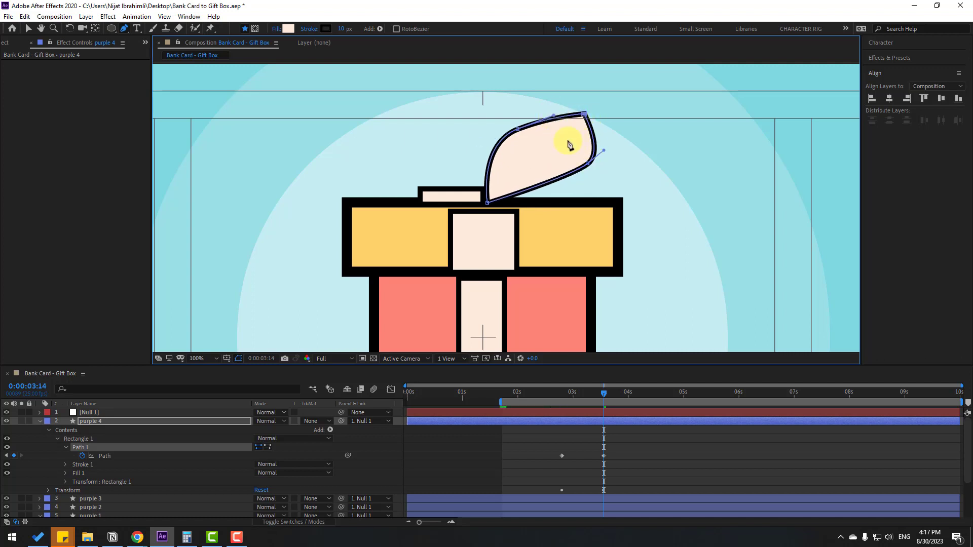
drag(590, 165, 591, 167)
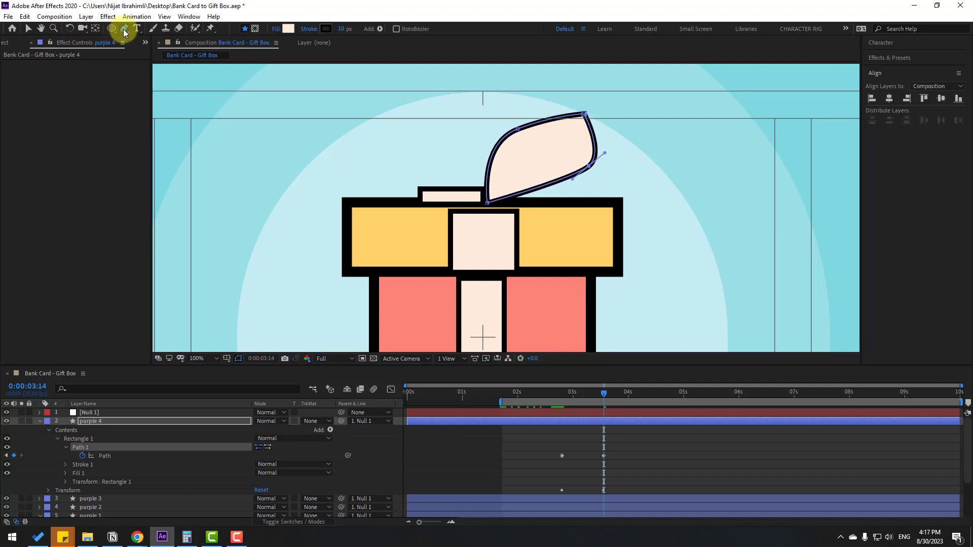
Step: Curve purple 4's sharp upper-right corner and smooth the upper edge, forming a rounded bow loop
drag(124, 28, 157, 60)
mouse_move(584, 114)
mouse_down()
mouse_move(609, 126)
mouse_move(600, 125)
mouse_up()
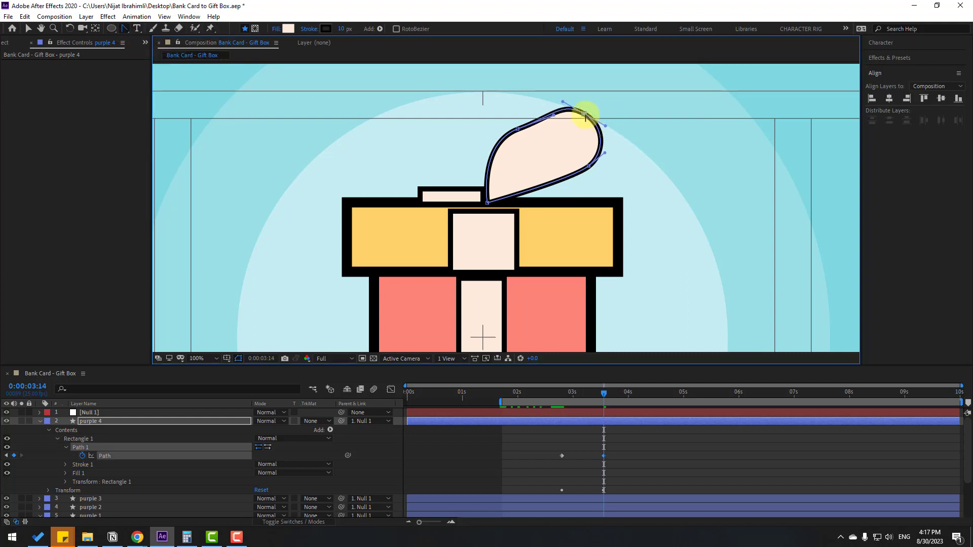
drag(124, 26, 143, 30)
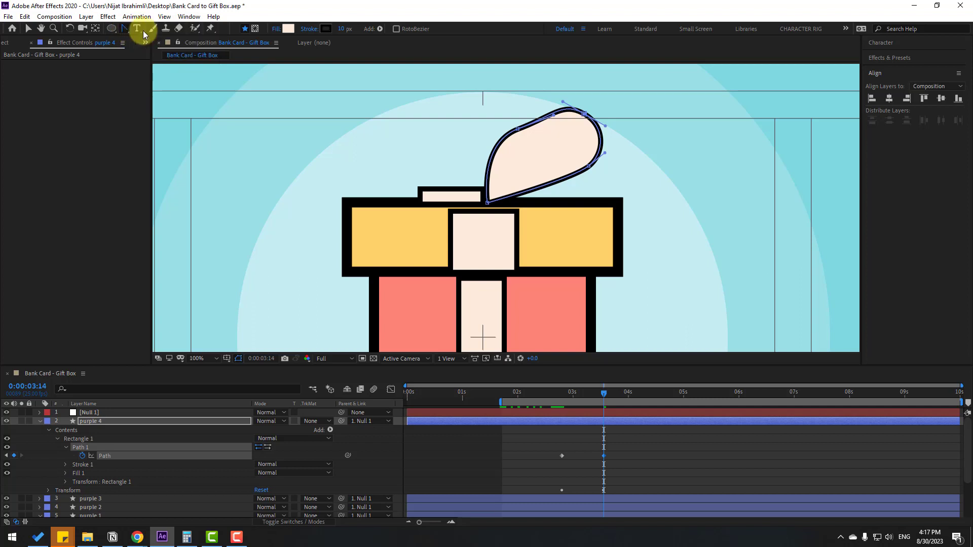
drag(585, 115, 593, 112)
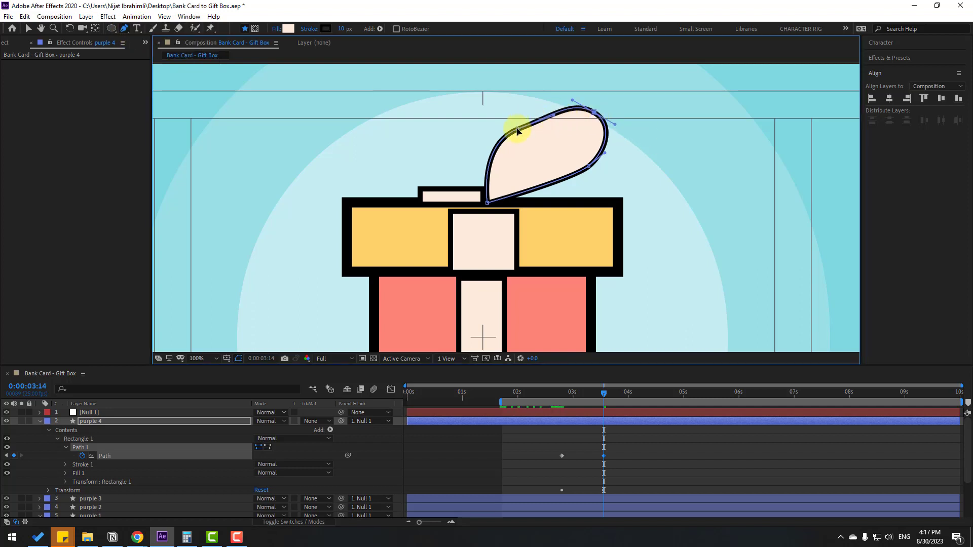
drag(517, 131, 545, 111)
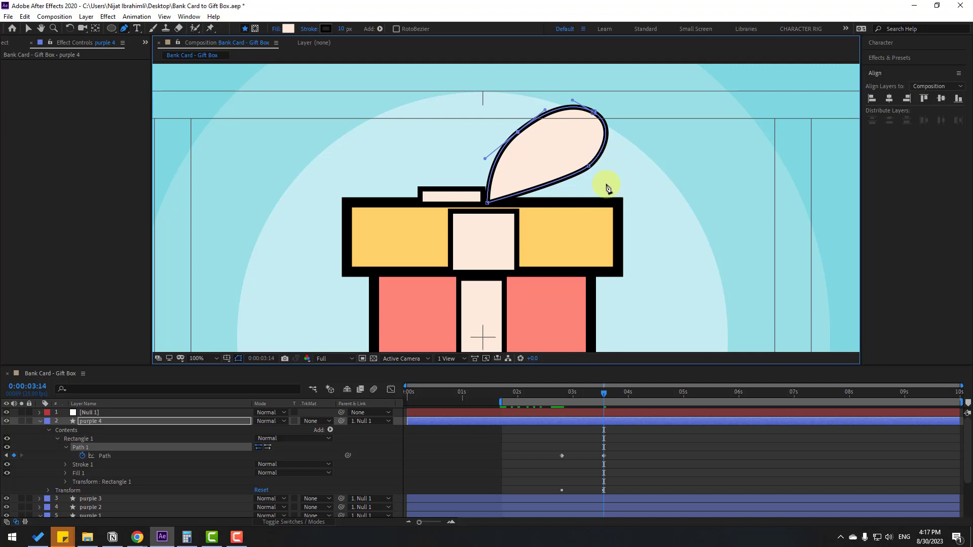
Step: Return to 0:00:02:20, switch back to the Selection tool and collapse purple 4's properties
drag(606, 398, 561, 397)
scroll(562, 262, down, 2)
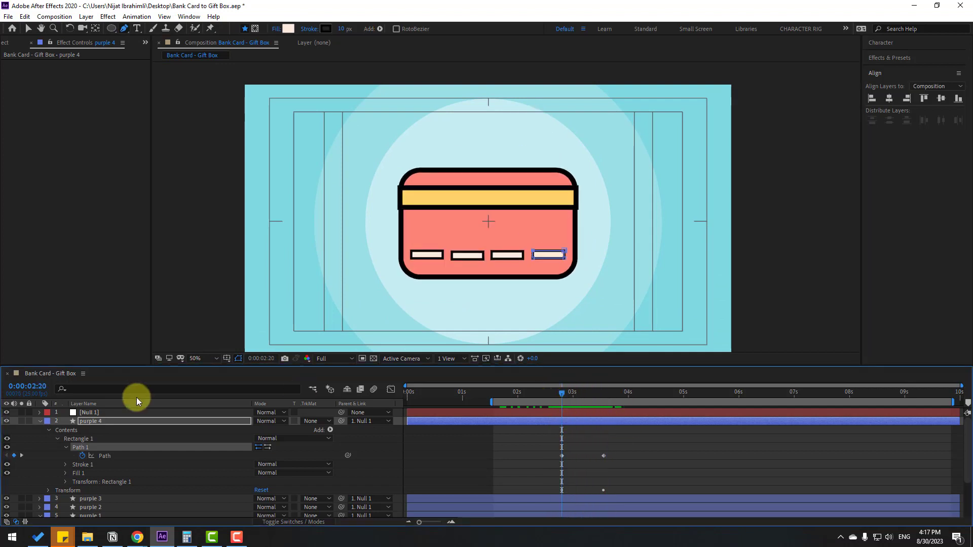
click(29, 30)
click(39, 421)
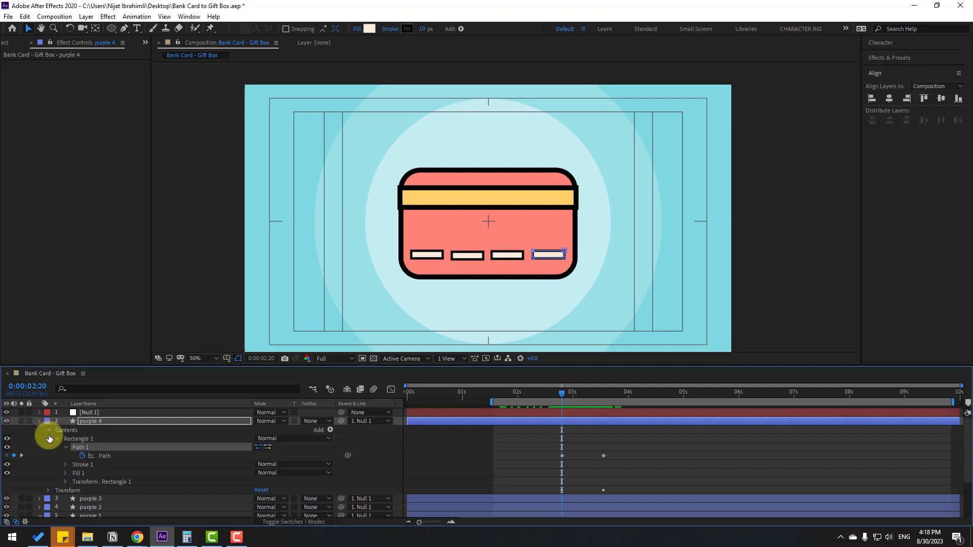
Step: Expand purple 1's Rectangle 1 contents and convert Rectangle Path 1 to a Bezier path
click(91, 447)
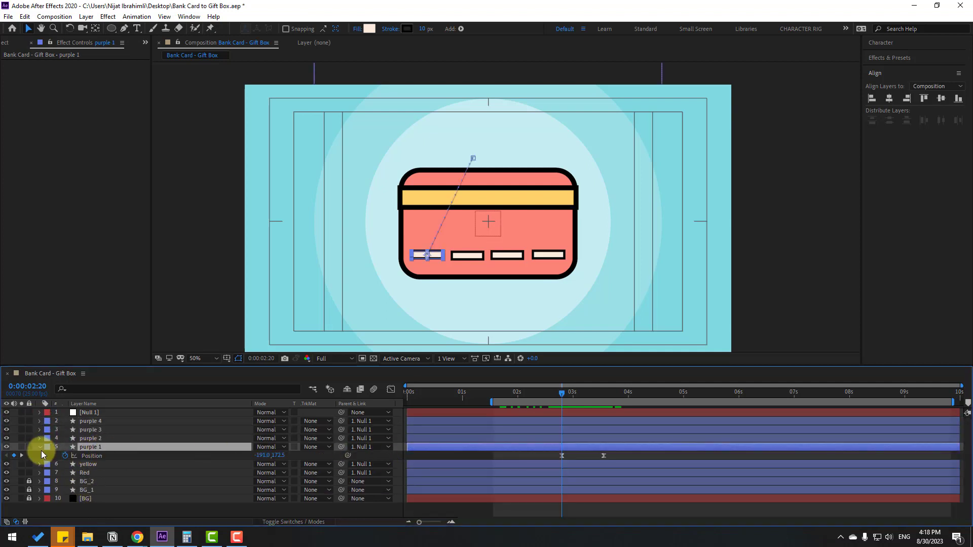
click(40, 448)
click(41, 448)
click(48, 464)
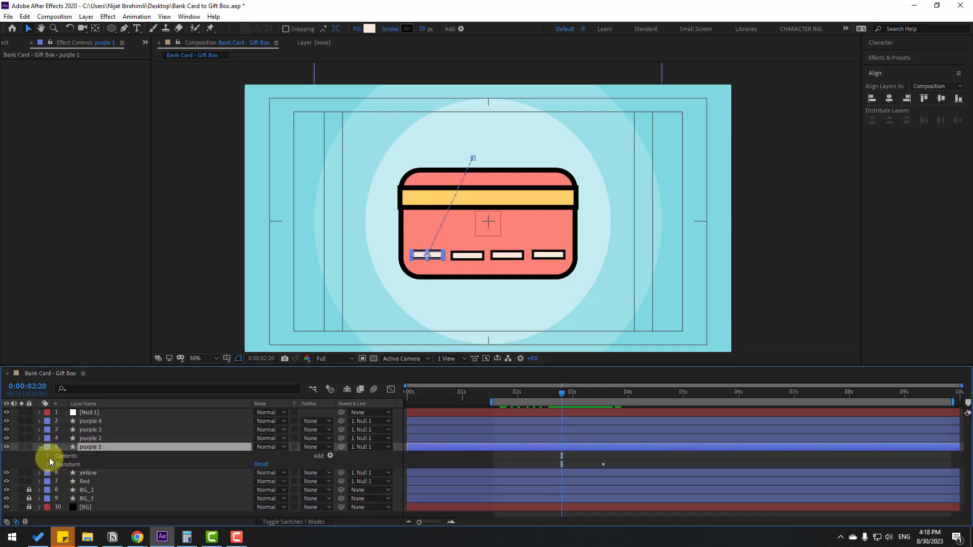
click(48, 456)
click(57, 464)
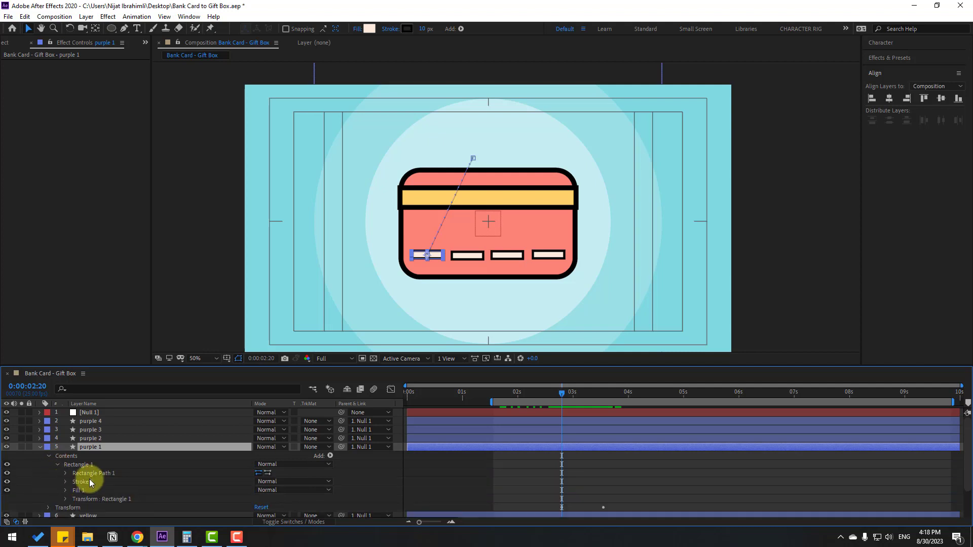
click(67, 474)
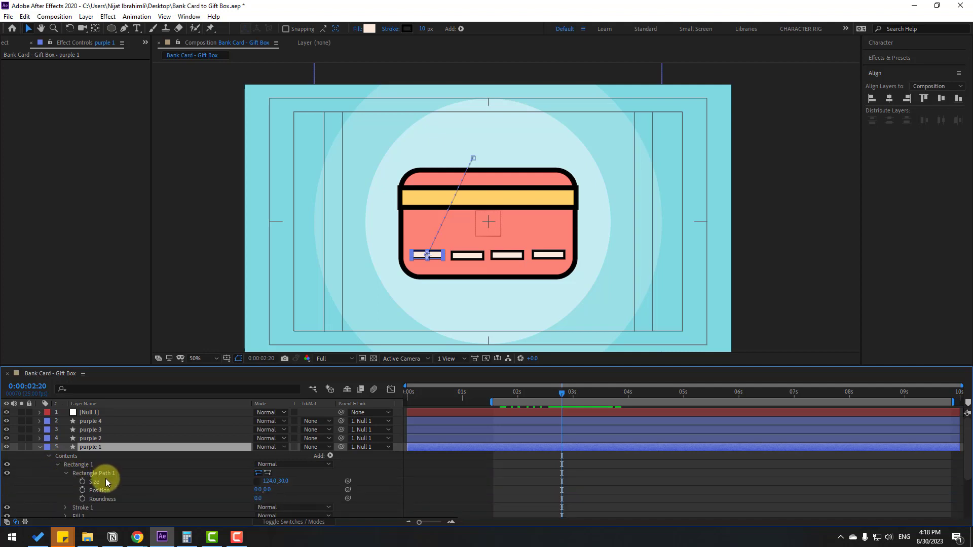
click(104, 472)
right_click(104, 472)
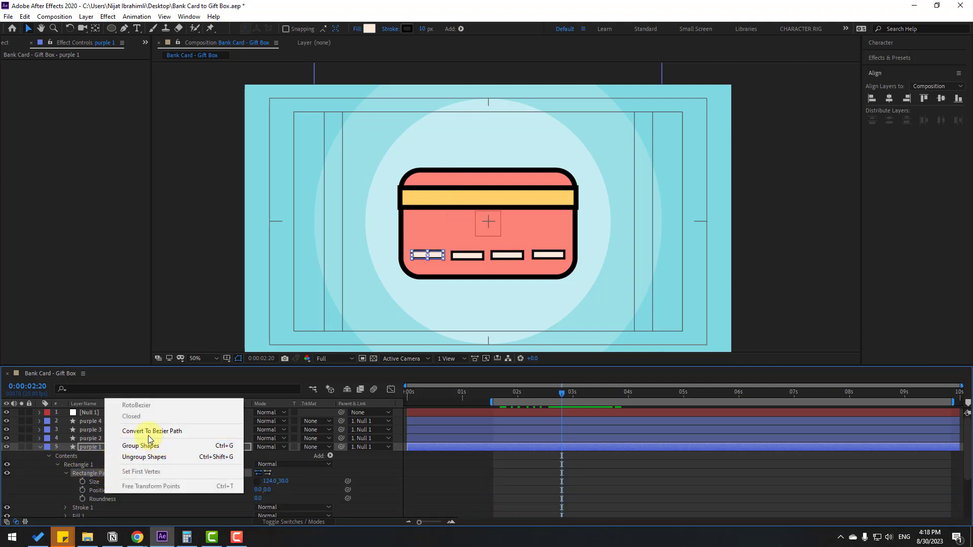
click(170, 432)
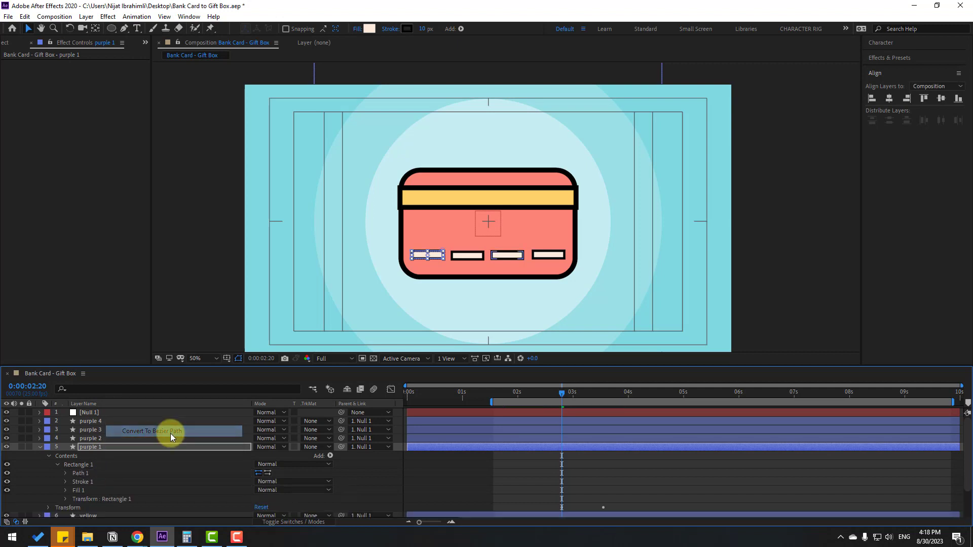
Step: Add a starting Path keyframe to purple 1 at 0:00:02:20
click(80, 475)
click(65, 473)
click(96, 483)
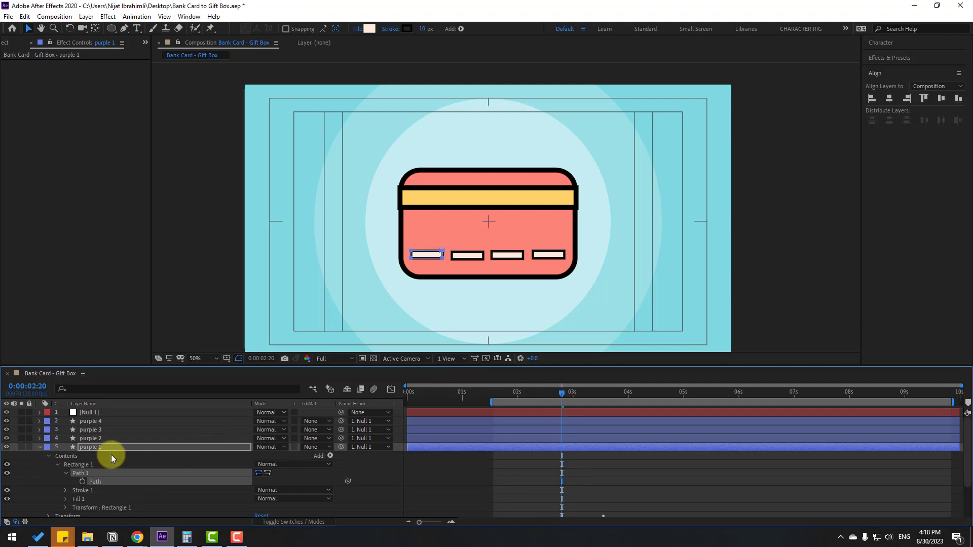
click(81, 482)
Step: At 0:00:03:14, reshape purple 1's Path 1 with the Pen tool into a slanted four-sided shape leaning up and left from the lid's center
drag(579, 396, 605, 396)
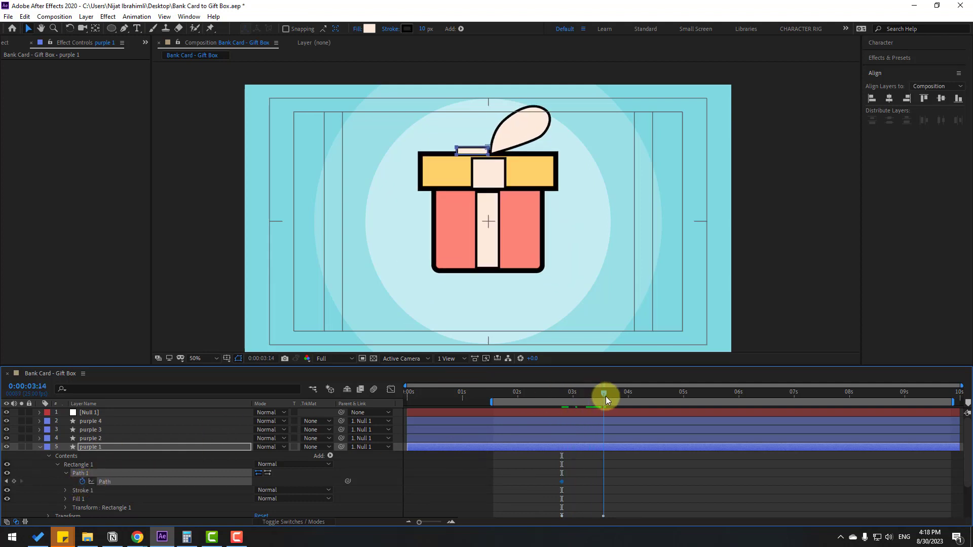
drag(475, 181, 481, 231)
scroll(494, 203, up, 2)
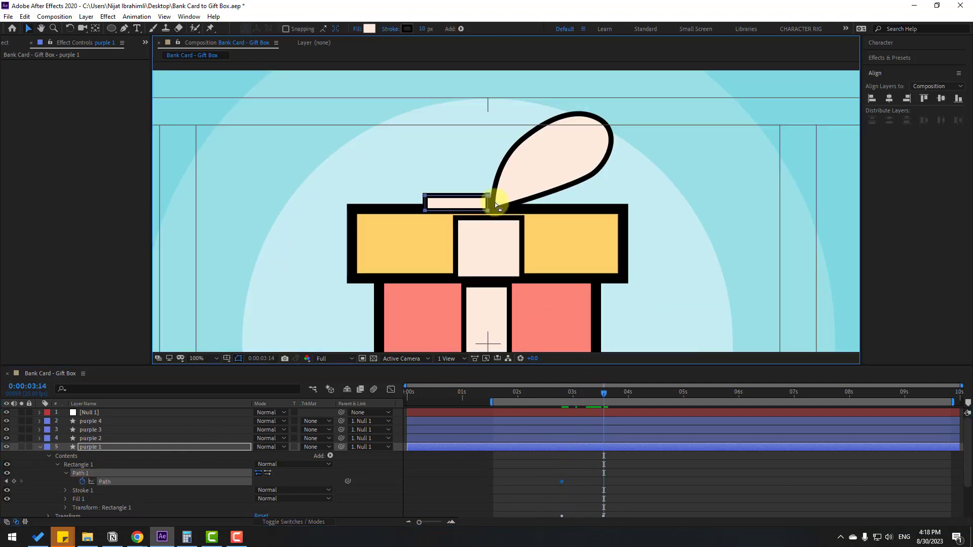
click(124, 29)
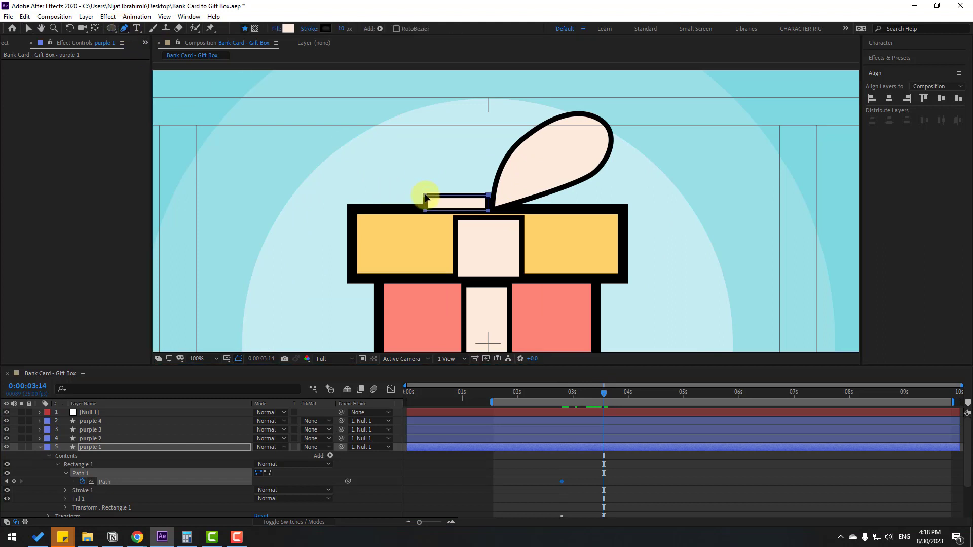
drag(425, 196, 421, 166)
key(ctrl+z)
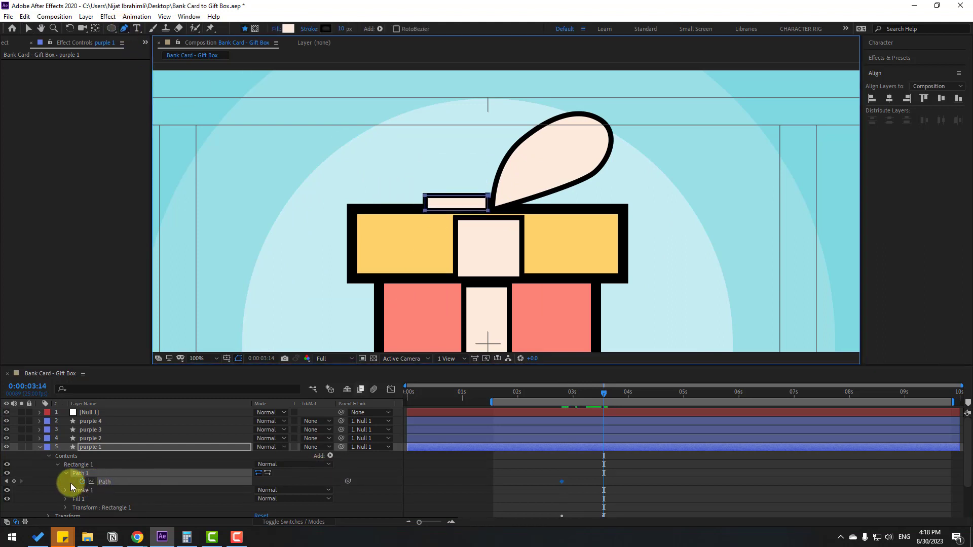
click(68, 482)
click(83, 473)
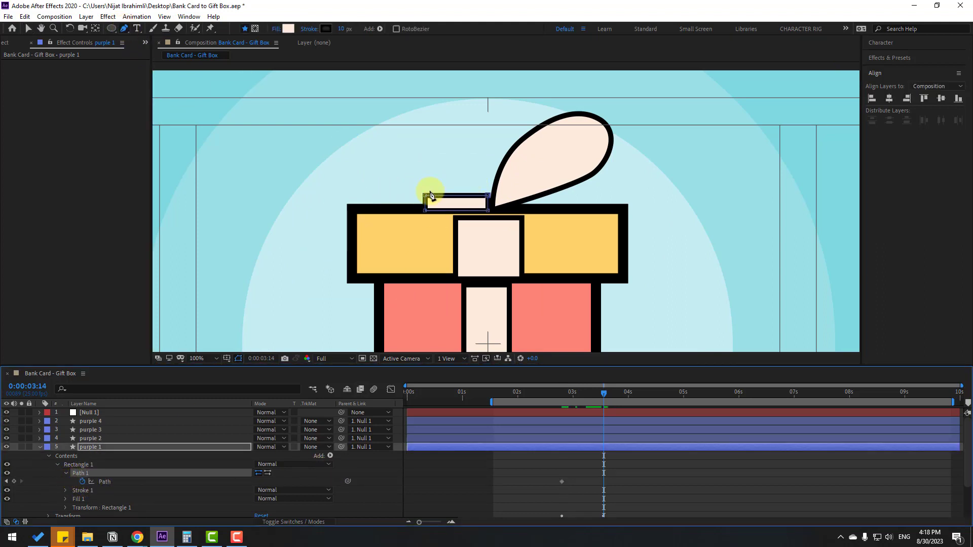
drag(427, 197, 416, 149)
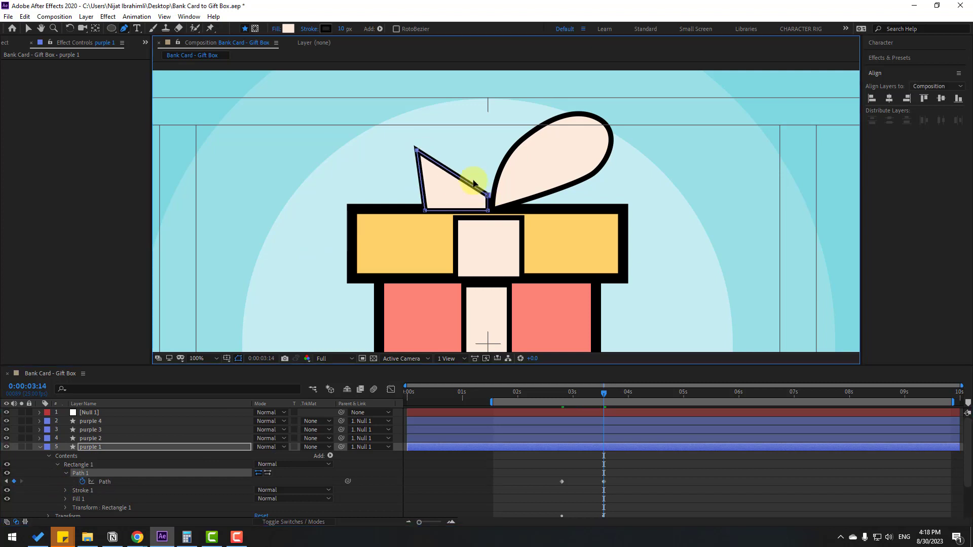
drag(487, 195, 401, 128)
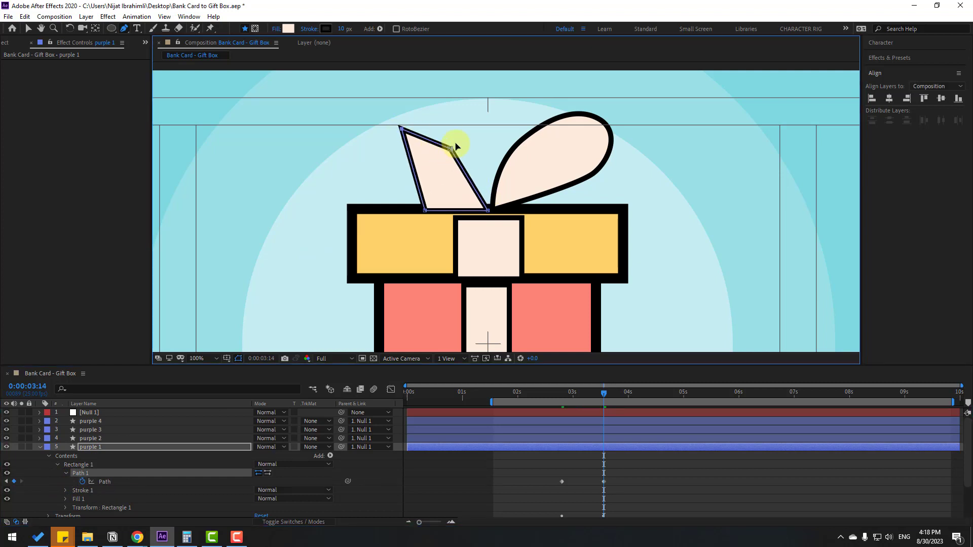
drag(455, 146, 462, 132)
drag(429, 202, 432, 179)
Step: Use the Convert Vertex tool to curve purple 1's lower tip at the lid and its upper-left corner
click(124, 29)
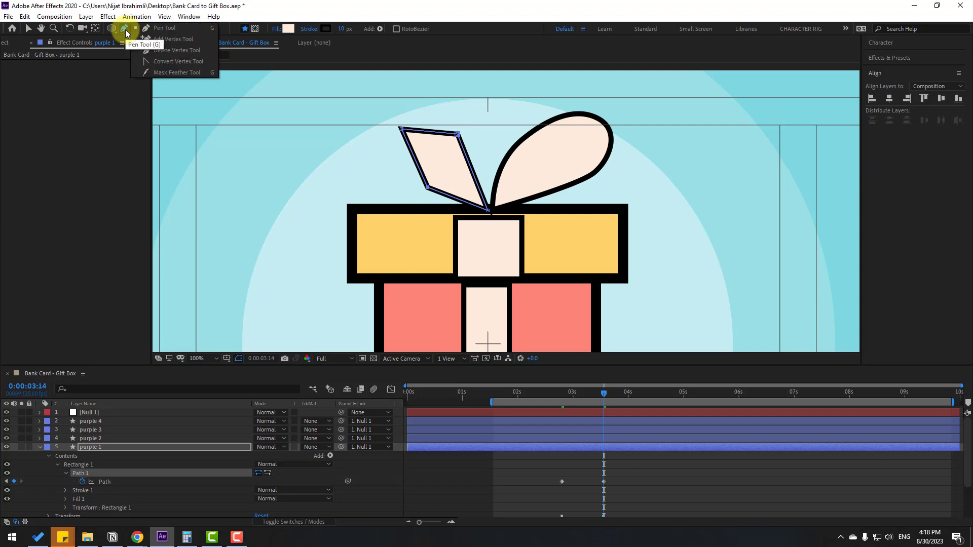
click(176, 62)
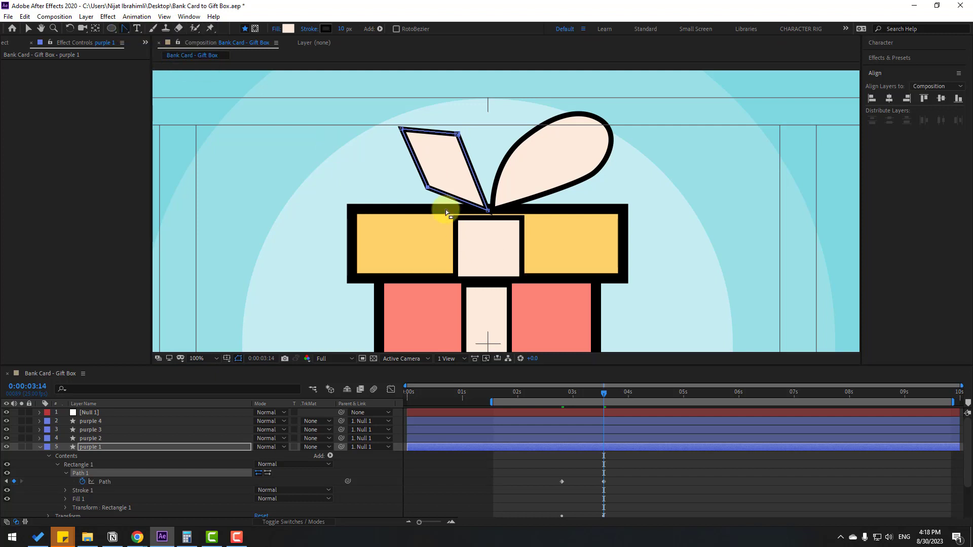
drag(487, 212, 462, 211)
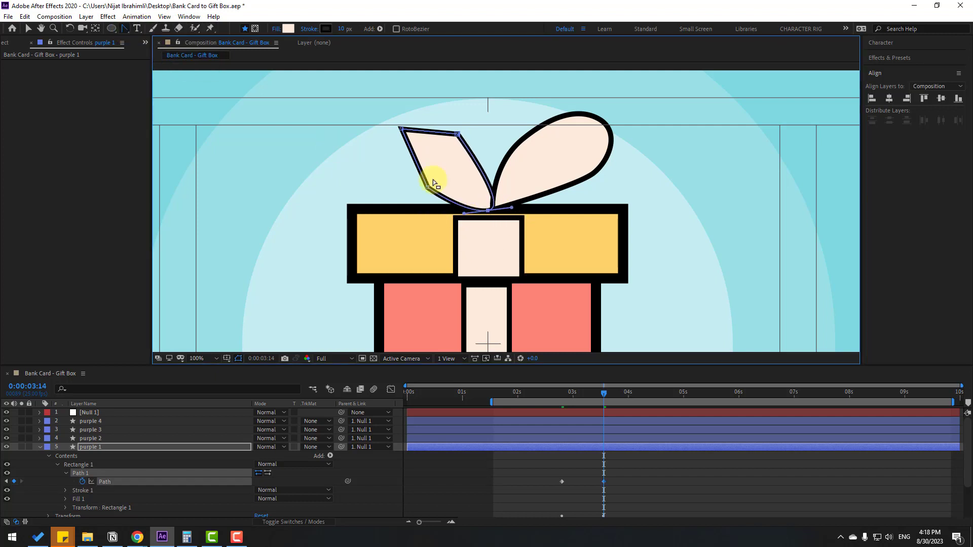
drag(399, 131, 429, 114)
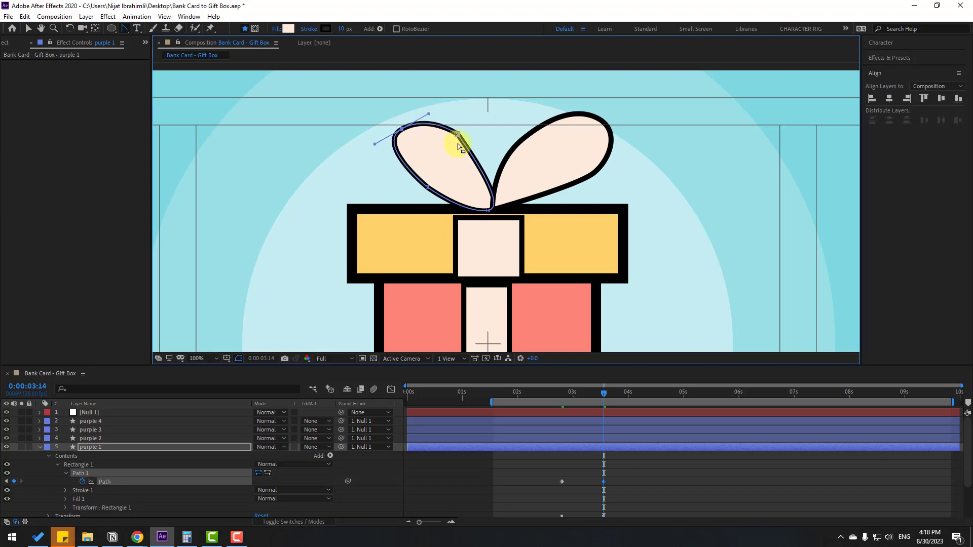
Step: Reposition purple 1's vertices with the Pen tool, moving the left side outward and the upper-right corner toward the other bow loop
click(125, 29)
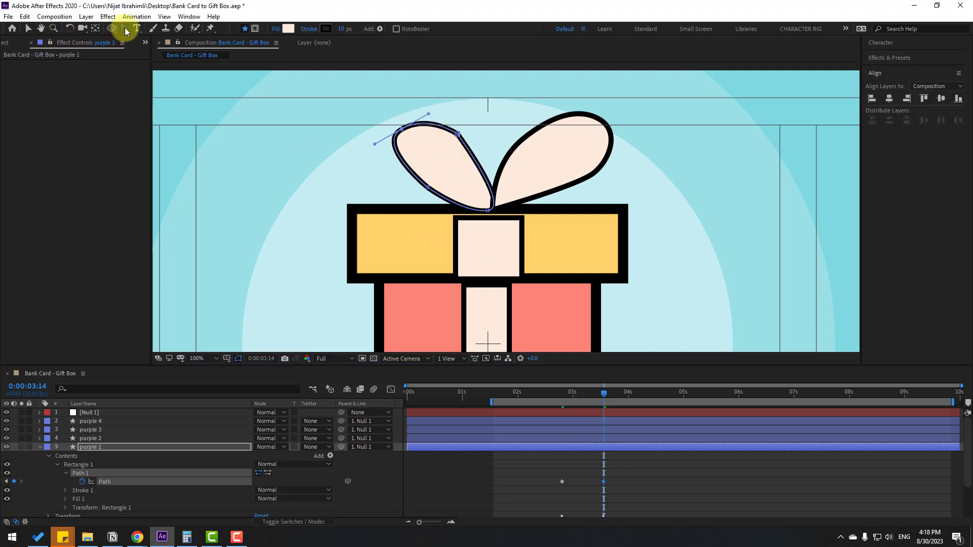
click(147, 28)
drag(428, 188, 408, 181)
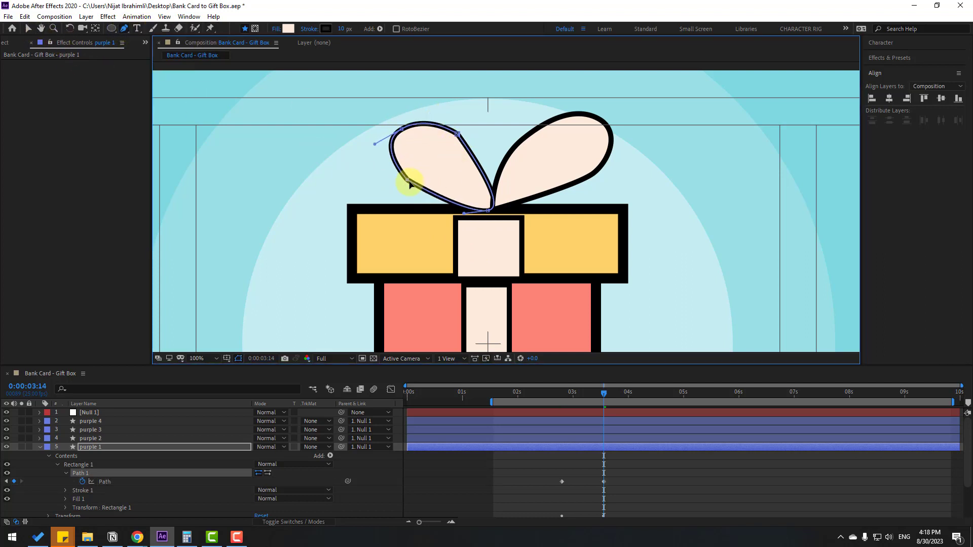
drag(485, 210, 480, 209)
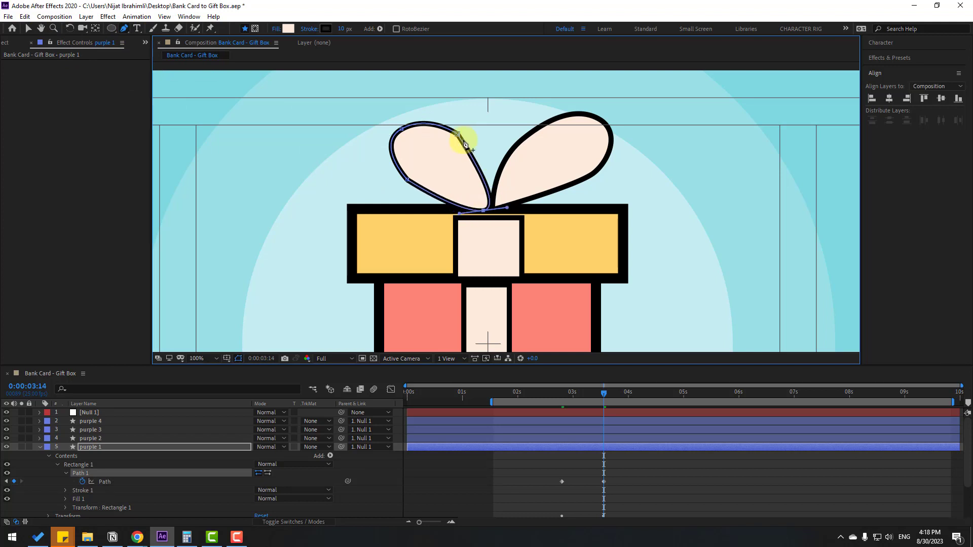
drag(457, 135, 387, 123)
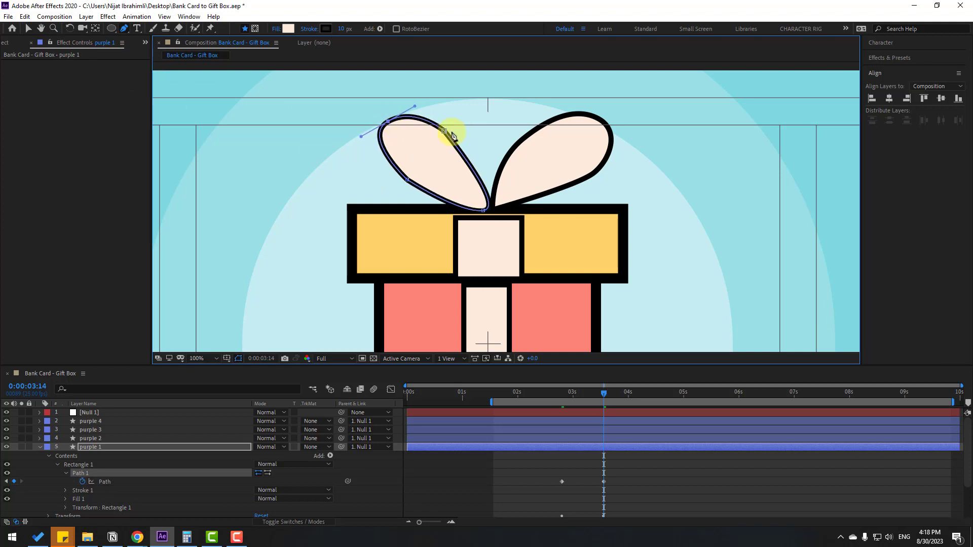
drag(450, 134, 471, 145)
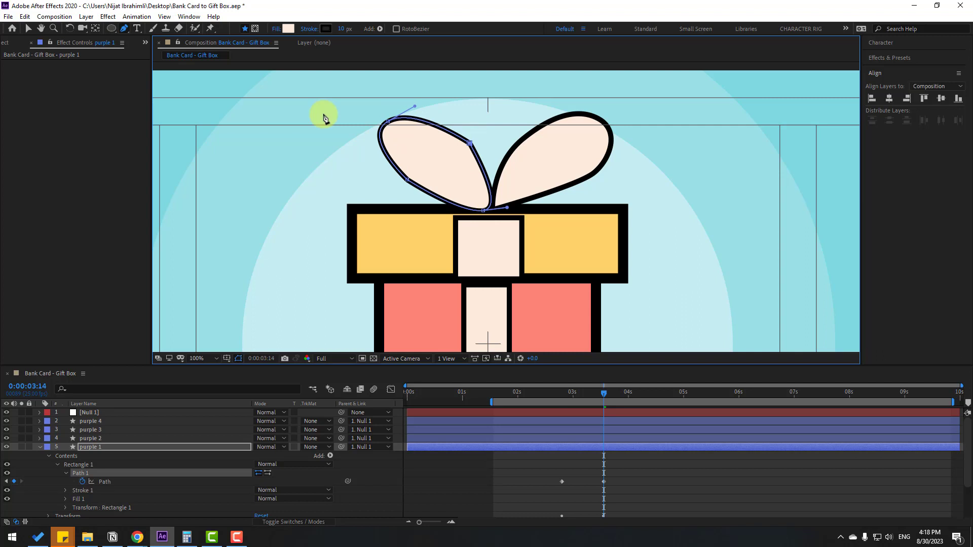
Step: Smooth purple 1's upper-right and lower-left corners with the Convert Vertex tool to round the bow loop, and switch back to the Pen tool
click(129, 30)
click(124, 29)
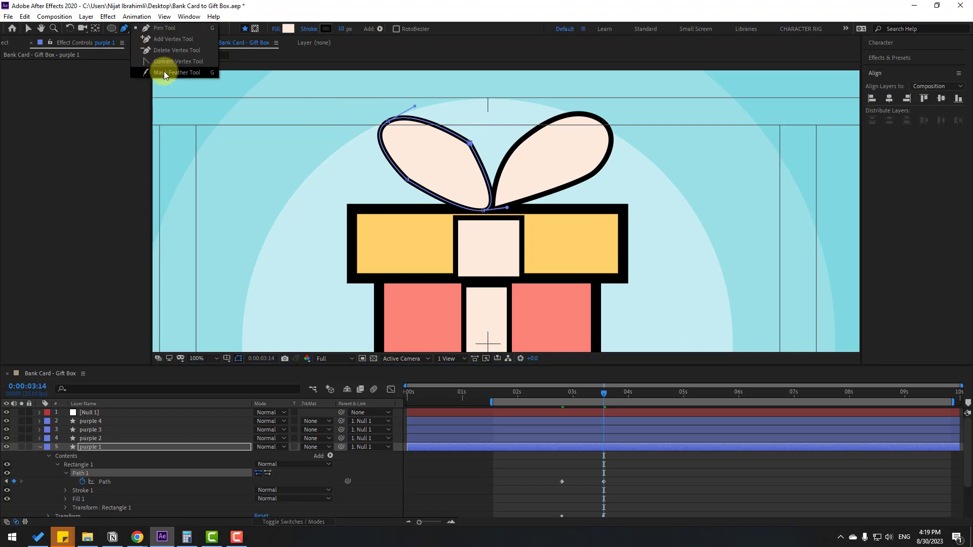
drag(163, 71, 166, 61)
drag(470, 146, 488, 163)
drag(412, 188, 388, 171)
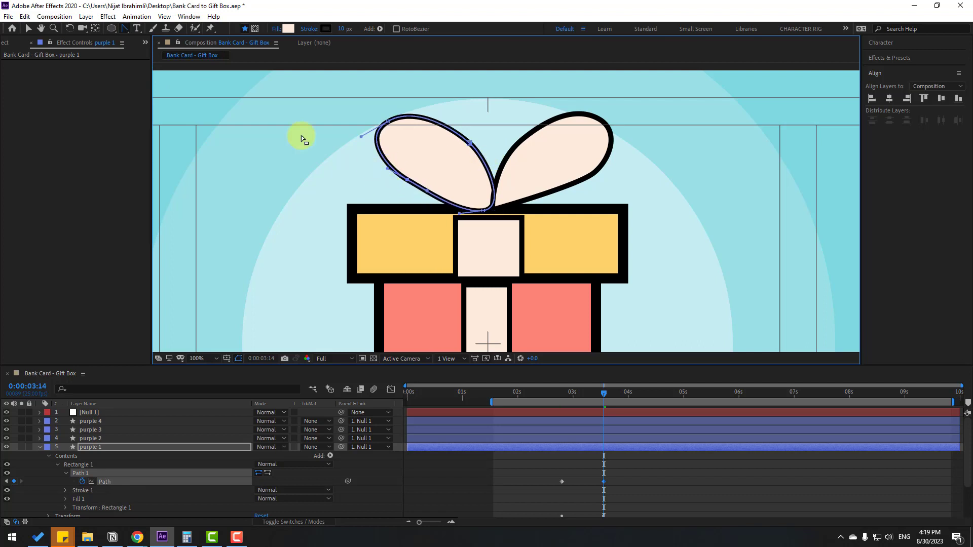
drag(127, 31, 172, 28)
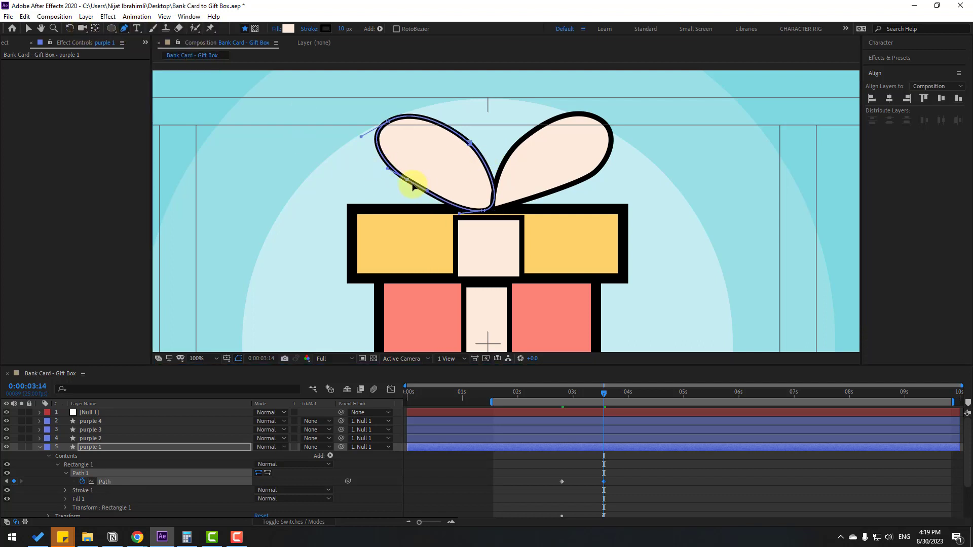
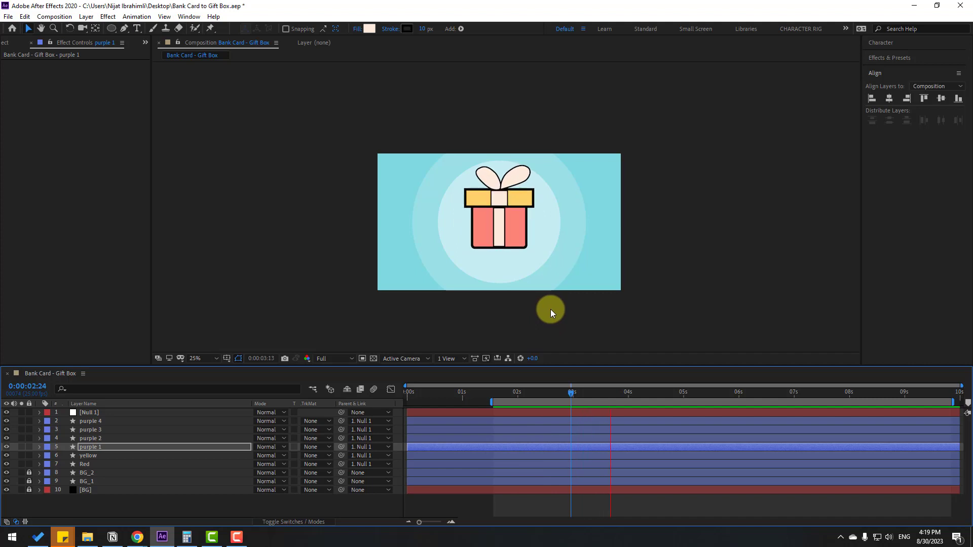
Step: Apply Easy Ease to the Path keyframes of the purple 4 and purple 1 layers
scroll(553, 296, up, 1)
key(space)
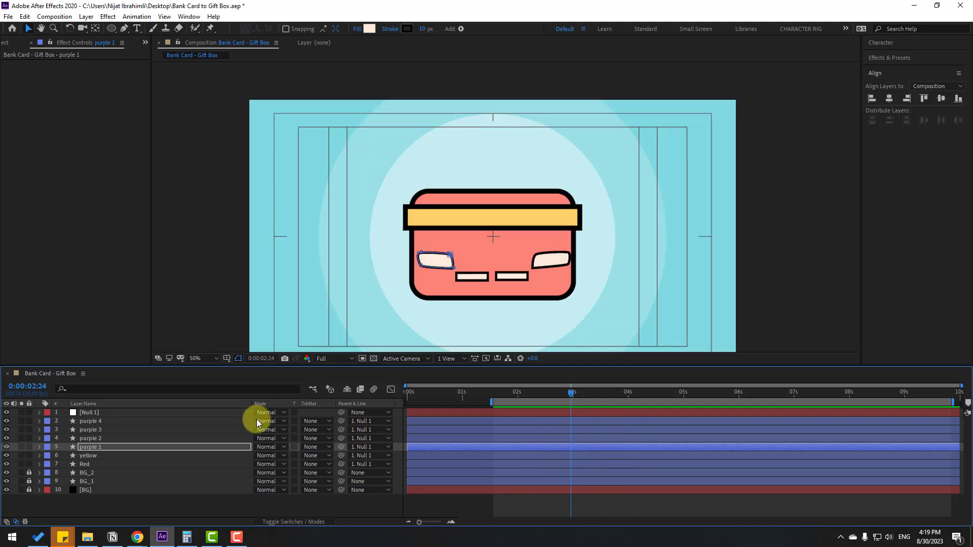
click(92, 422)
ctrl+click(99, 447)
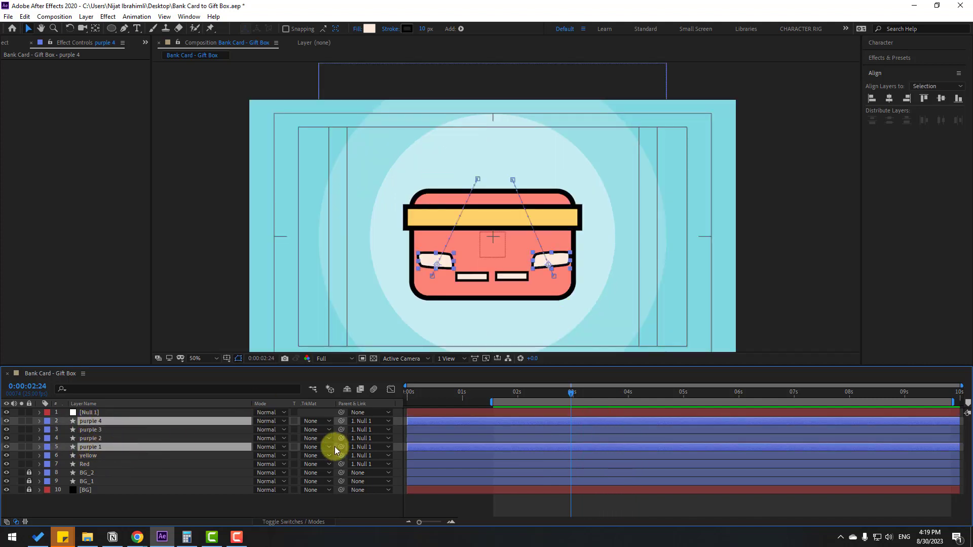
key(u)
drag(612, 427, 555, 432)
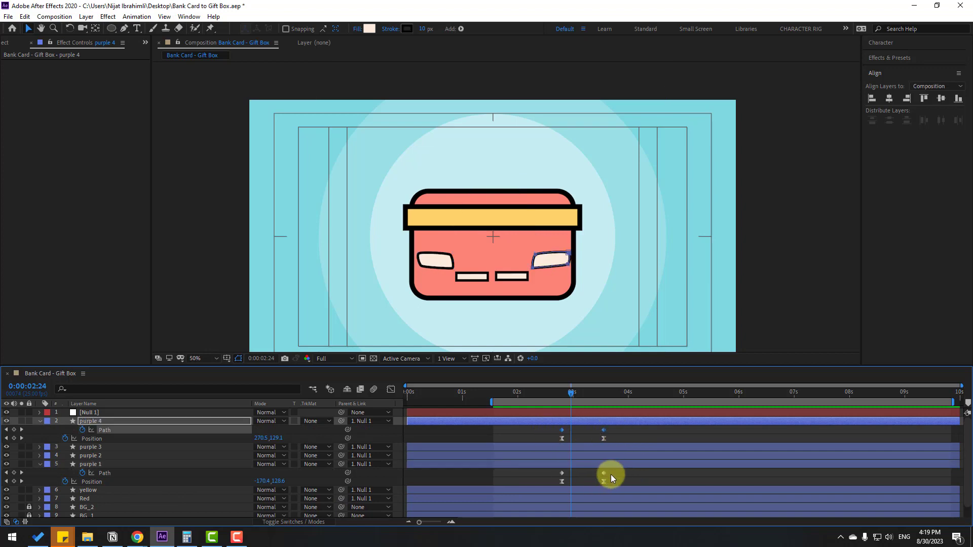
shift+click(604, 473)
right_click(562, 472)
mouse_move(606, 465)
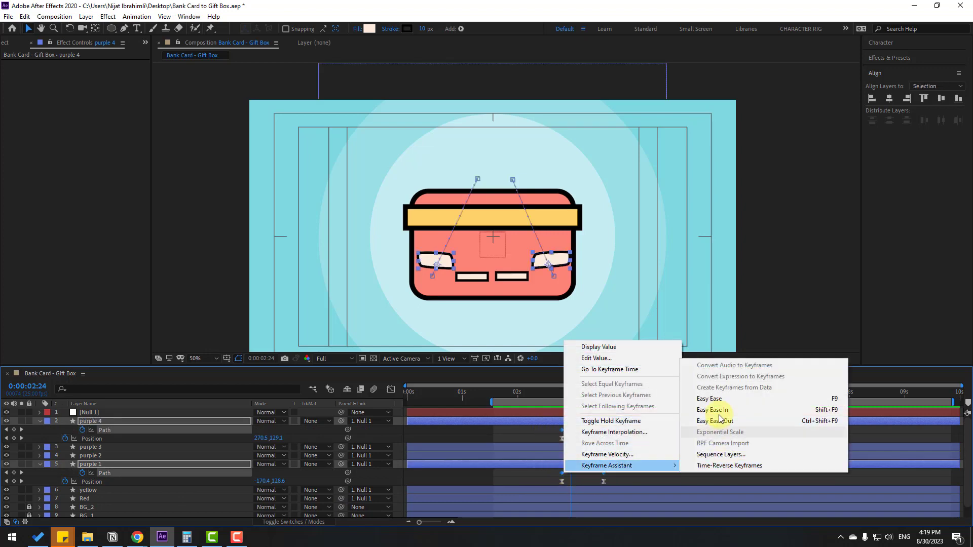
click(715, 399)
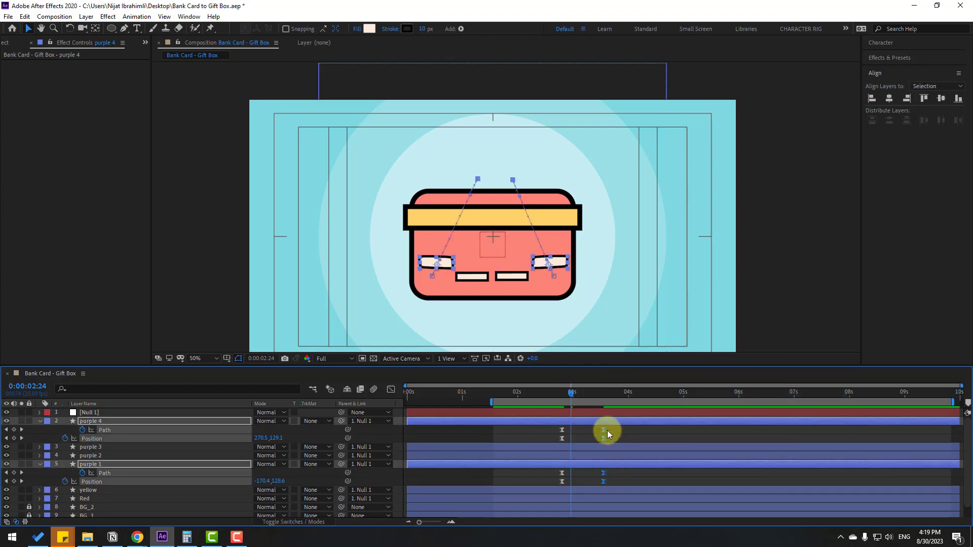
Step: Move the ending Path and Position keyframes of purple 4 and purple 1 slightly earlier, and offset purple 4's keyframes ahead of purple 1's
drag(602, 431, 599, 431)
drag(622, 481, 556, 440)
click(541, 393)
click(547, 394)
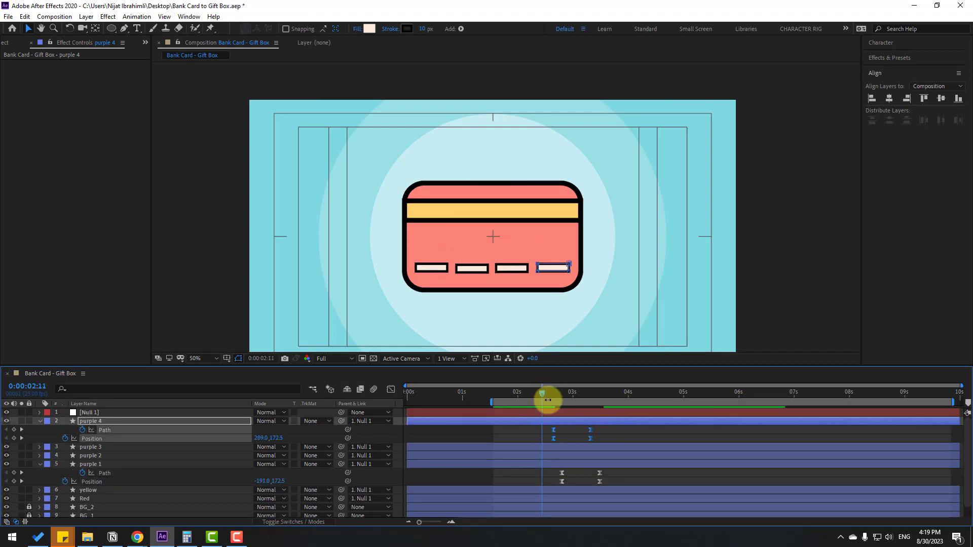
mouse_move(550, 394)
mouse_down()
mouse_move(610, 390)
mouse_move(566, 392)
mouse_up()
Step: Shorten both bow loop animations by moving their ending keyframes earlier, with purple 4 ending at 0:00:03:03, and preview the motion
drag(630, 428, 587, 484)
drag(592, 429, 581, 432)
drag(542, 393, 579, 393)
key(space)
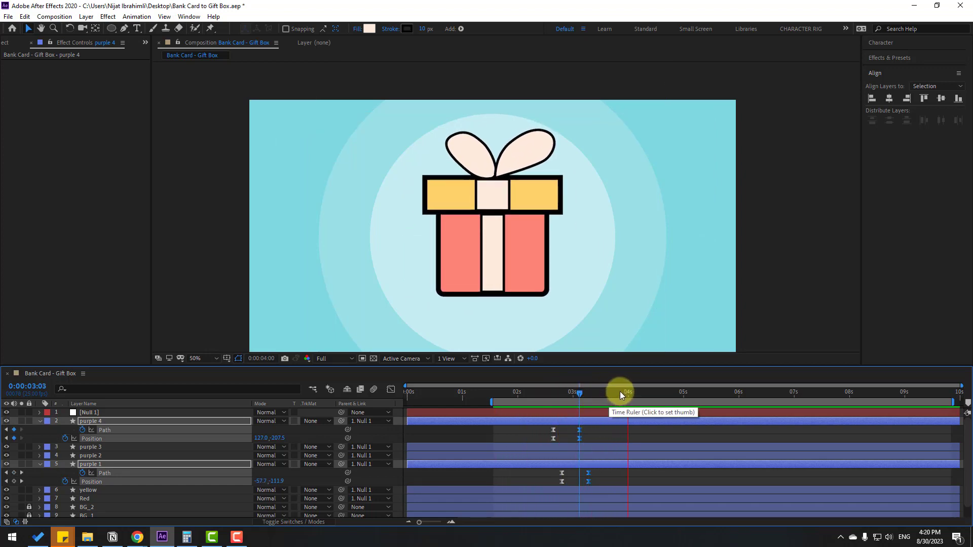
key(space)
Step: Shift all of purple 4's Path and Position keyframes slightly earlier and preview the animation
mouse_move(592, 426)
mouse_down()
mouse_move(546, 441)
mouse_move(577, 433)
mouse_up()
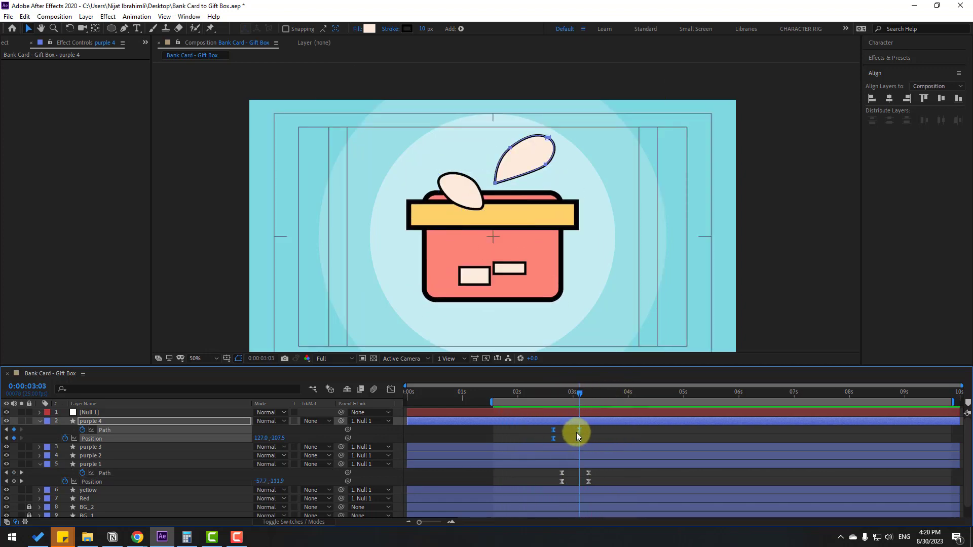
key(space)
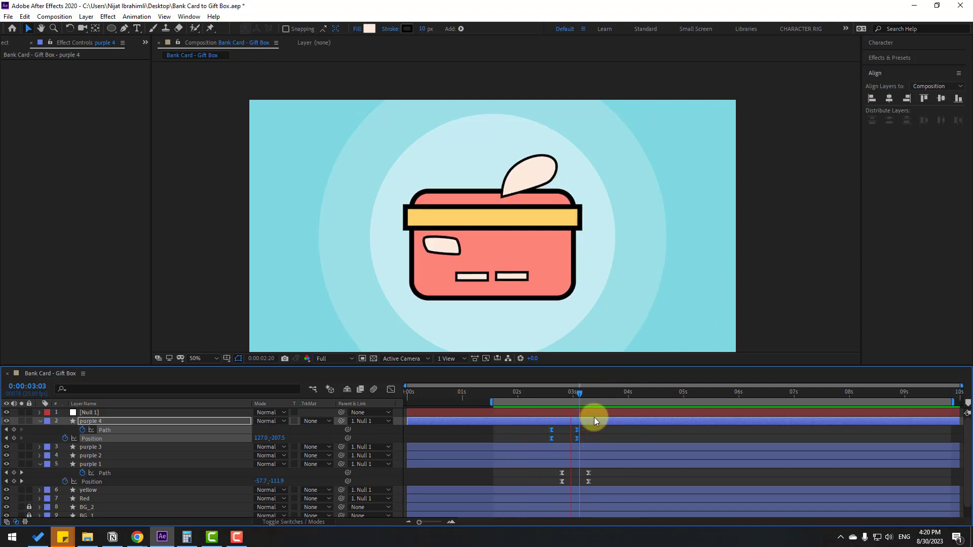
key(space)
Step: Move the ending Path and Position keyframes of purple 4 and purple 1 slightly past 0:00:03:03 and preview the slower motion
drag(589, 427, 601, 483)
click(587, 483)
key(space)
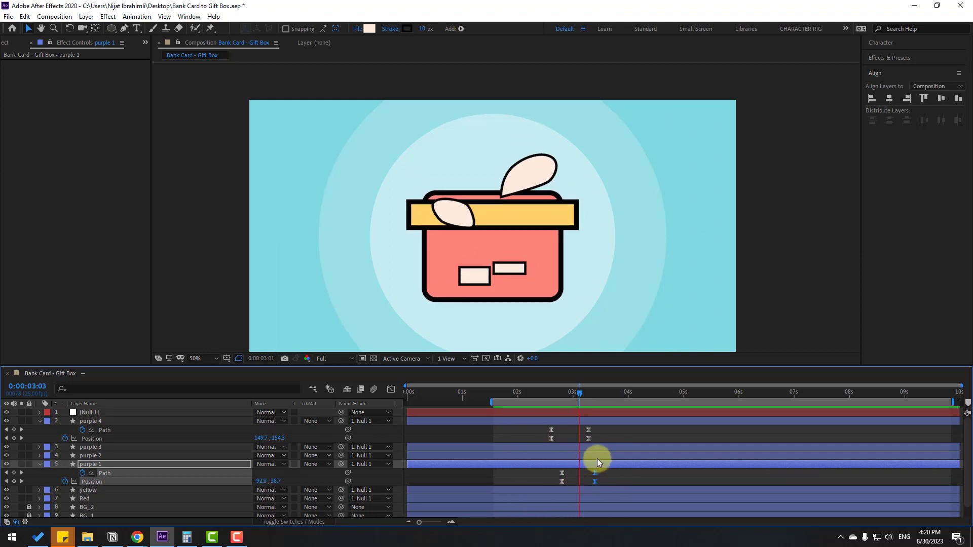
Step: Select purple 4 and purple 1 at 0:00:02:16 and filter the timeline for their color properties
click(582, 391)
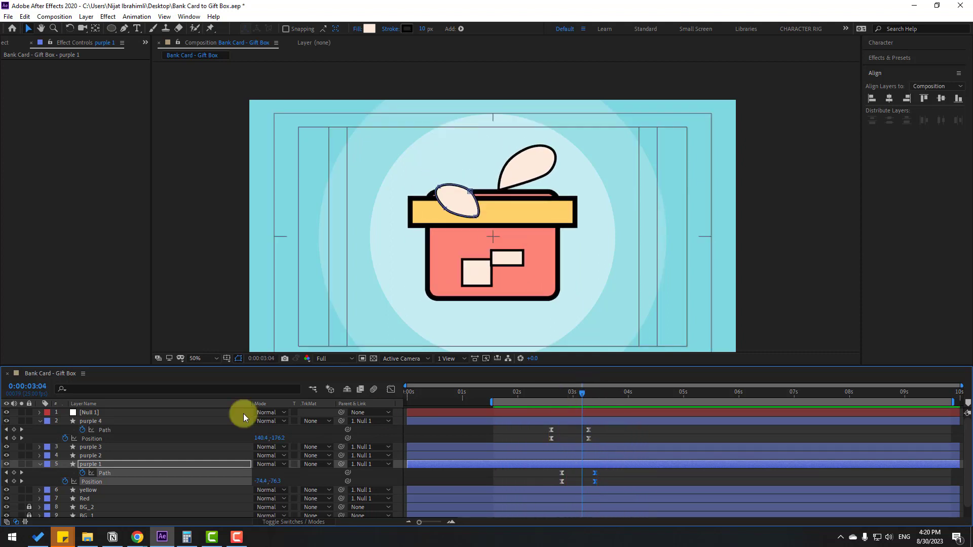
click(101, 421)
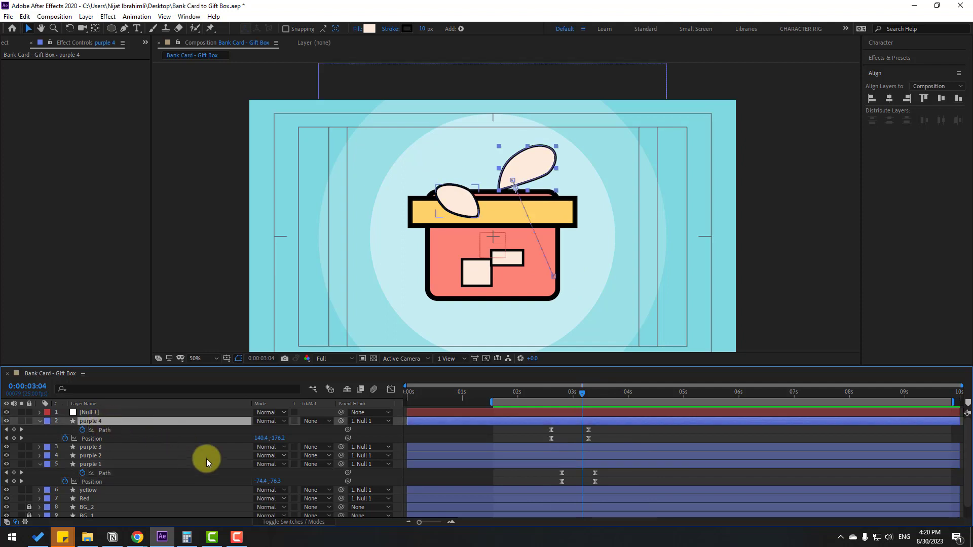
ctrl+click(104, 466)
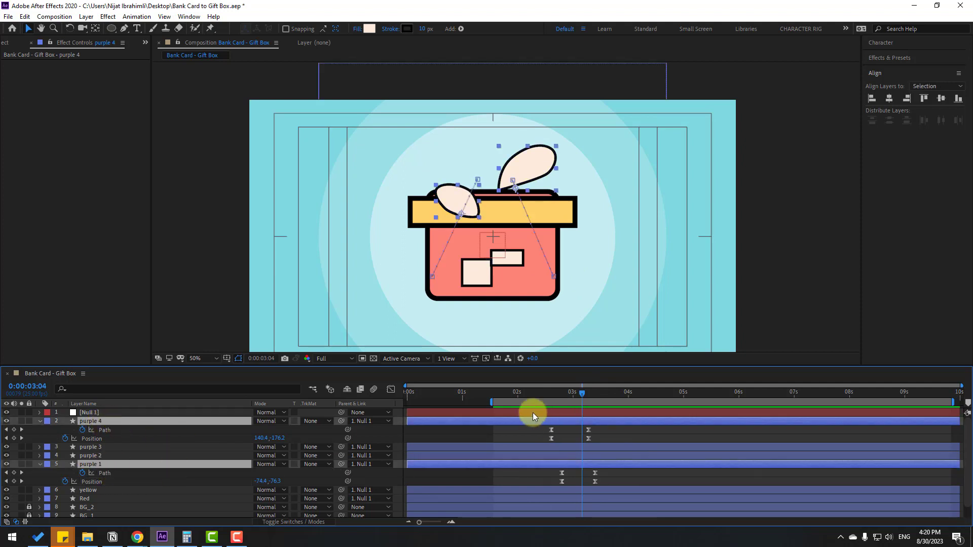
click(553, 393)
click(127, 388)
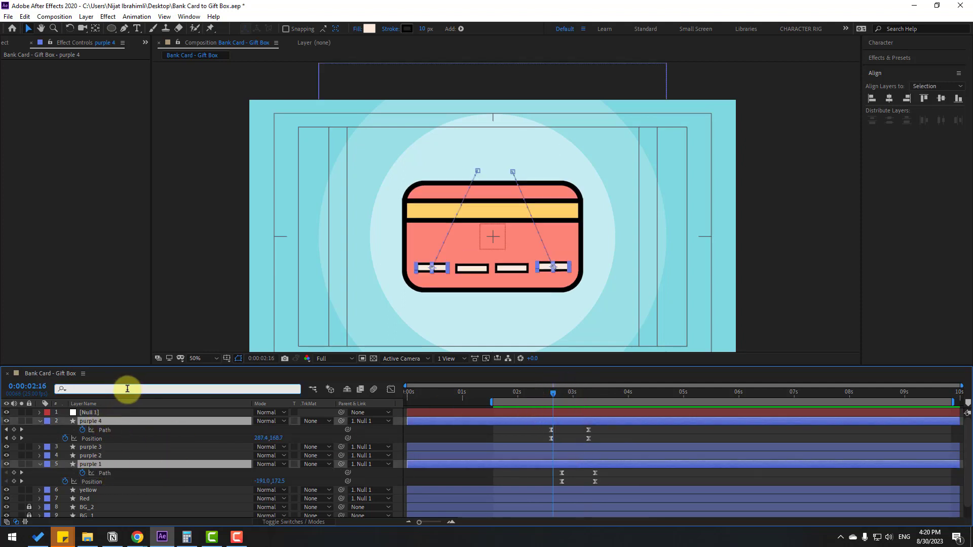
text(color)
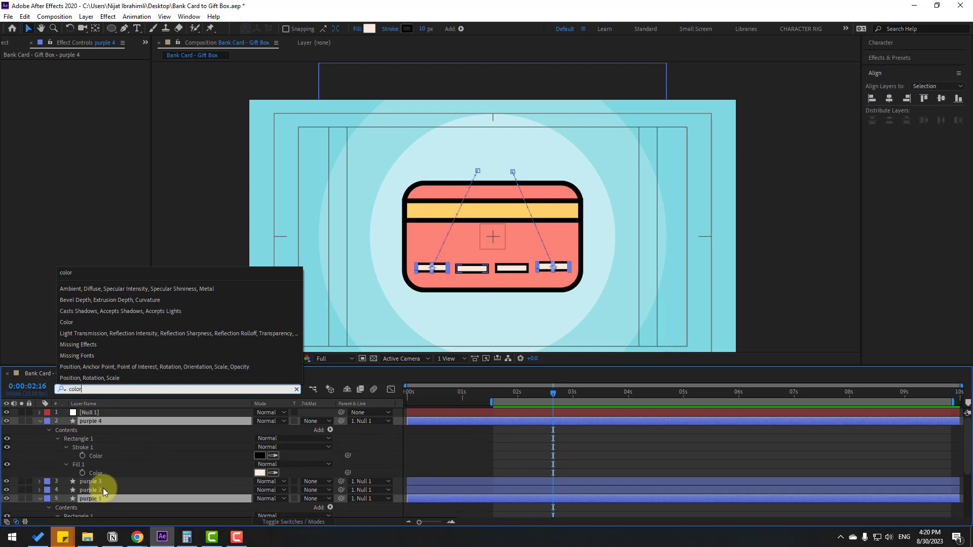
Step: Start Color keyframes at 0:00:02:16 on purple 4's fill and purple 1's stroke
click(81, 473)
scroll(126, 495, down, 2)
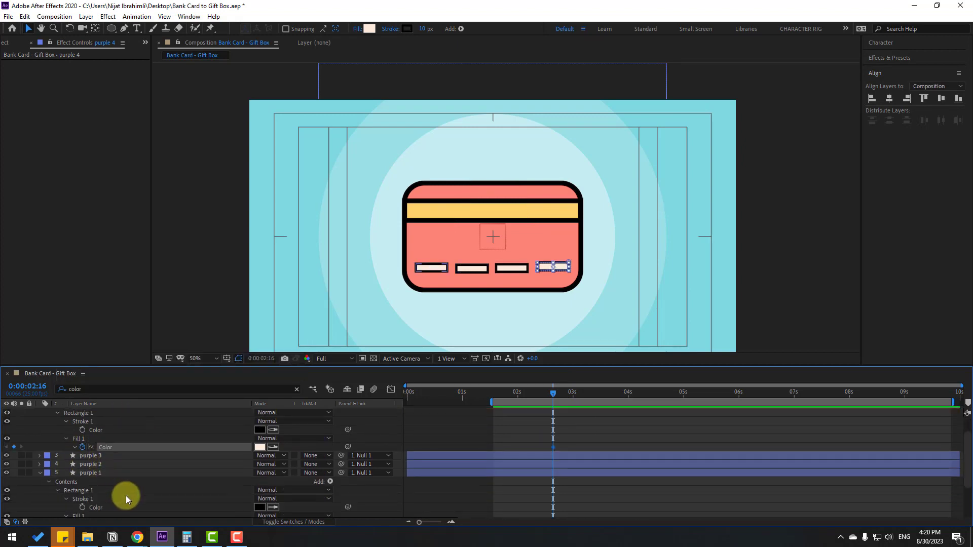
click(82, 481)
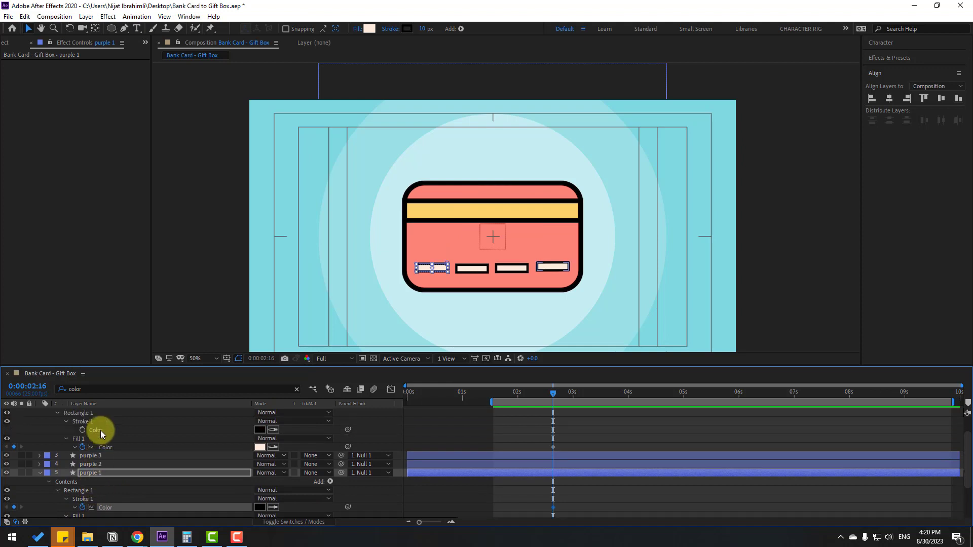
Step: At 0:00:03:13, set purple 1's fill color to the red EC7369
drag(561, 393, 602, 394)
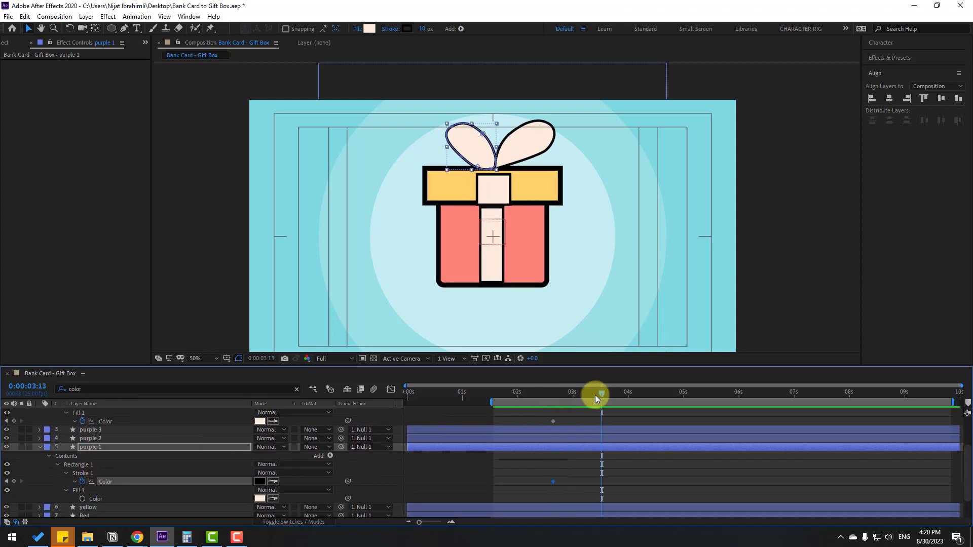
click(258, 499)
click(511, 398)
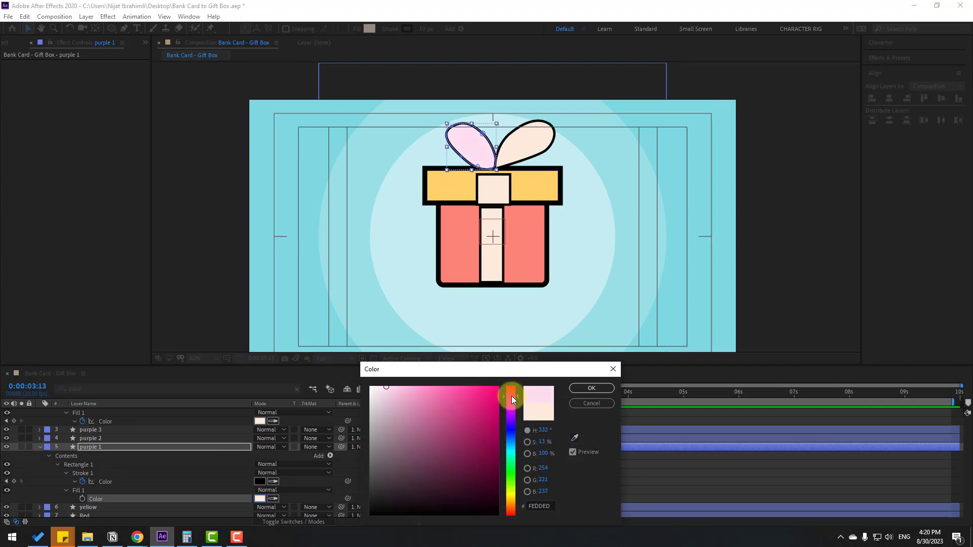
drag(471, 408, 454, 395)
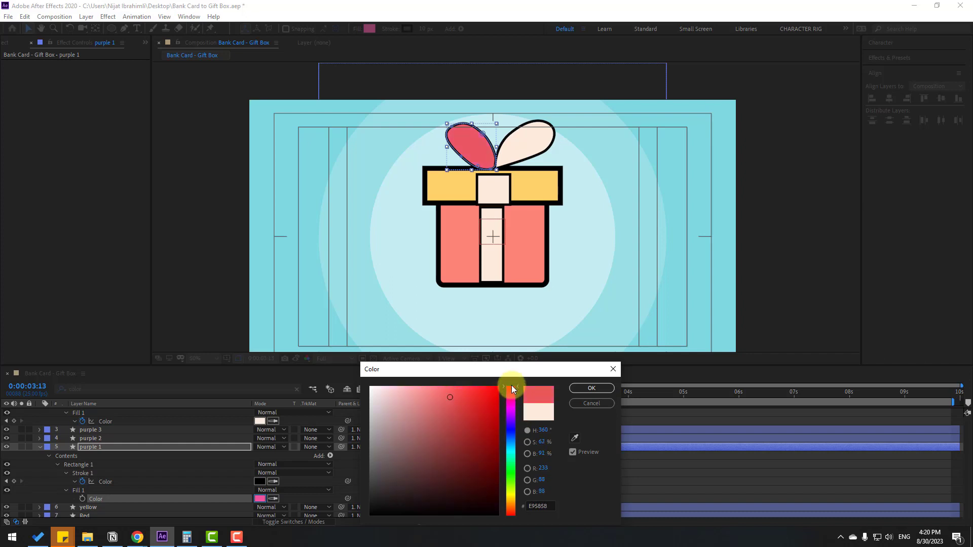
drag(453, 390, 473, 409)
click(578, 440)
click(455, 256)
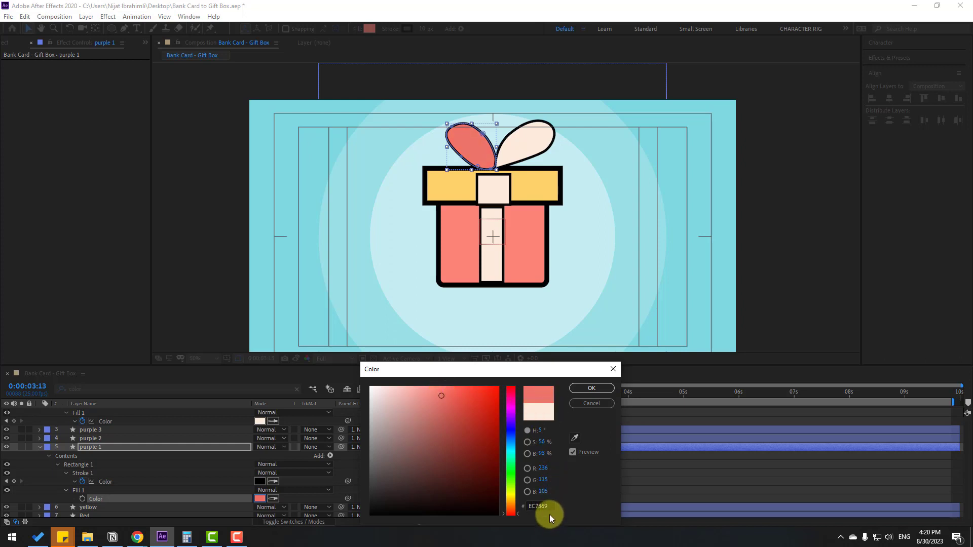
click(591, 389)
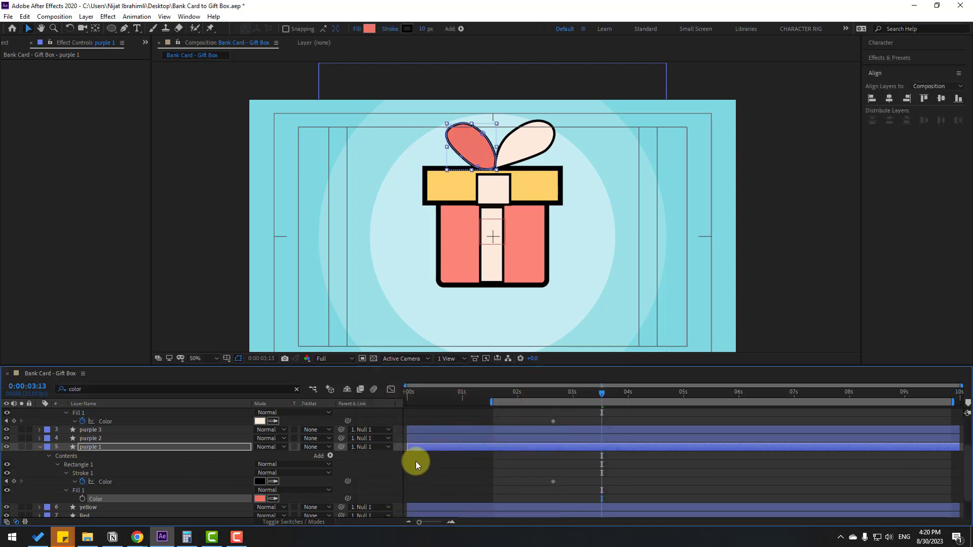
Step: Paste the same red, EC7369, as purple 4's fill color at 0:00:03:13
scroll(137, 455, up, 1)
click(260, 447)
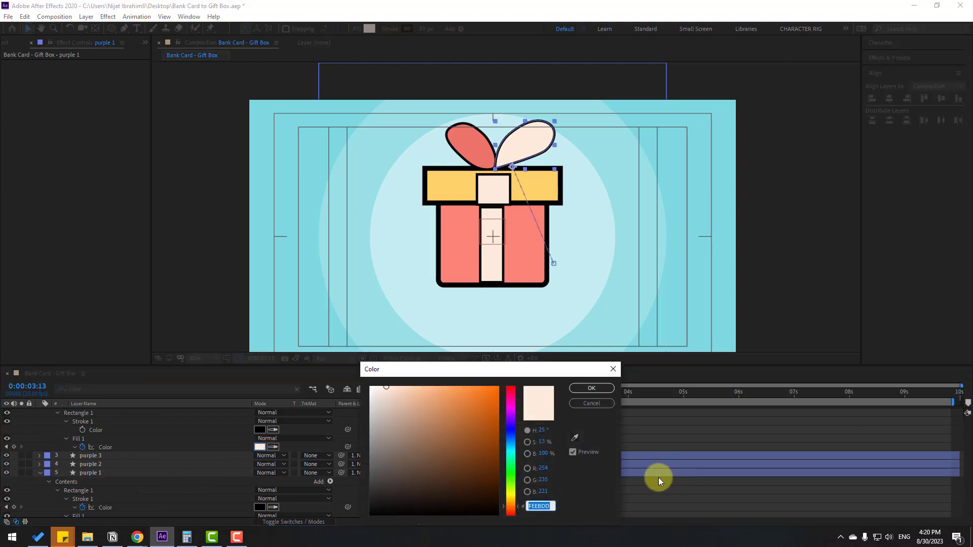
text(EC7369)
click(592, 389)
Step: Apply Easy Ease to the fill Color keyframes of purple 4 and purple 1, and play back the animation
drag(564, 390, 554, 497)
click(616, 419)
right_click(555, 498)
mouse_move(633, 490)
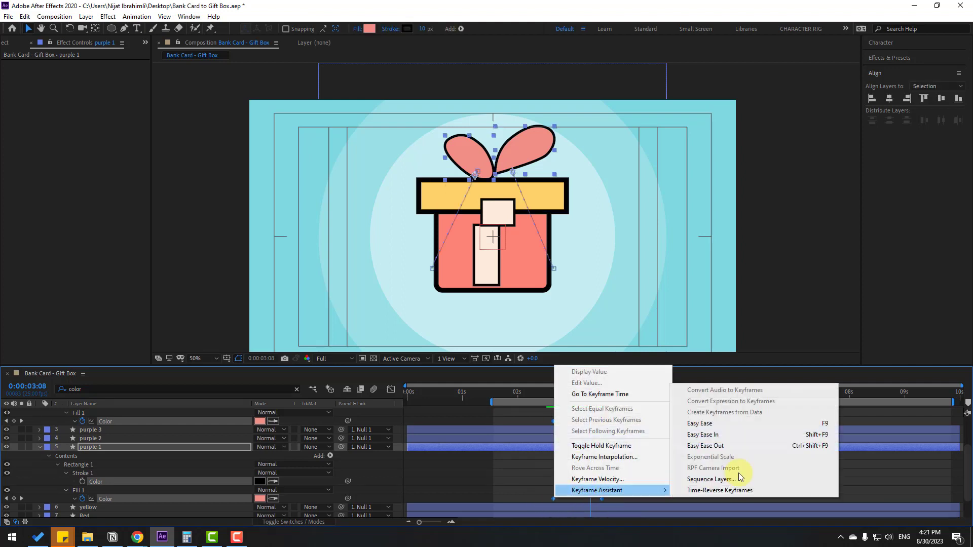
click(726, 426)
key(space)
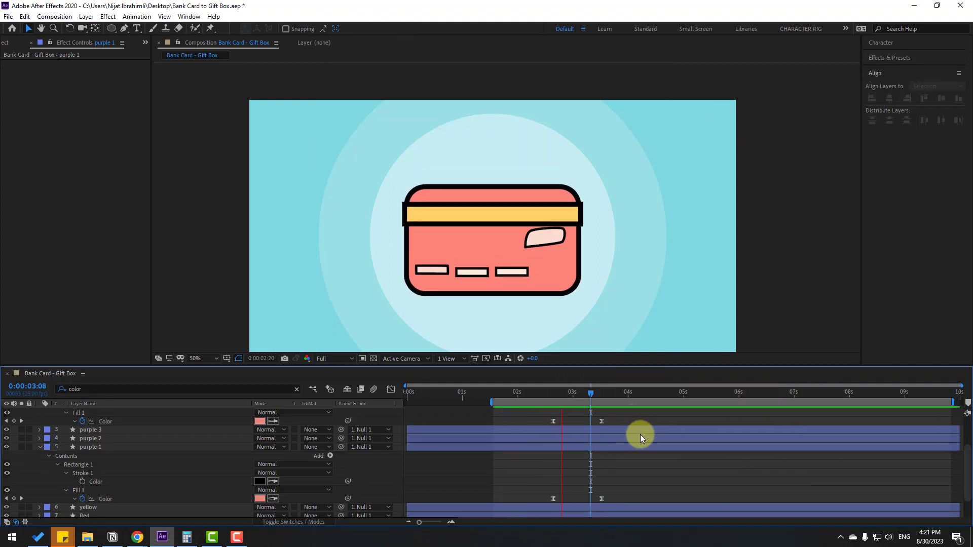
key(comma)
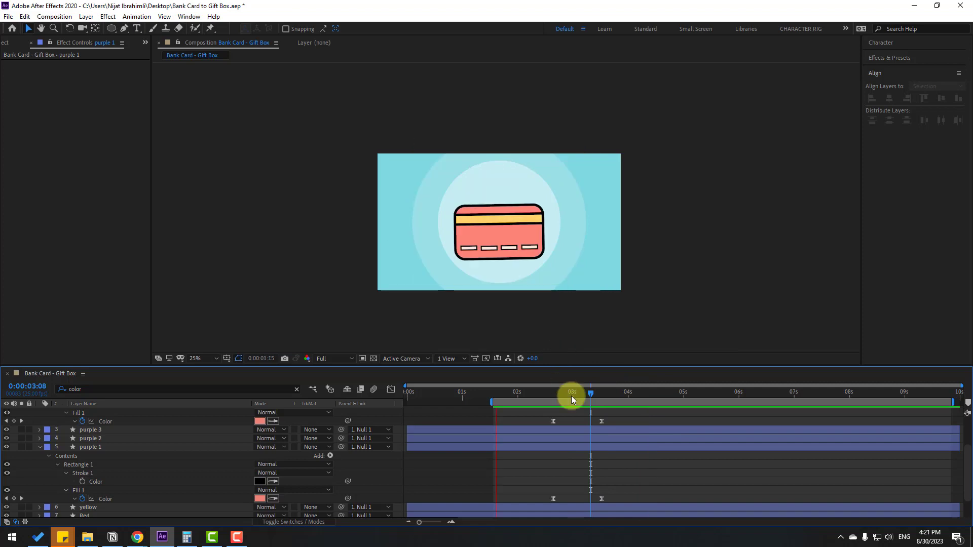
key(space)
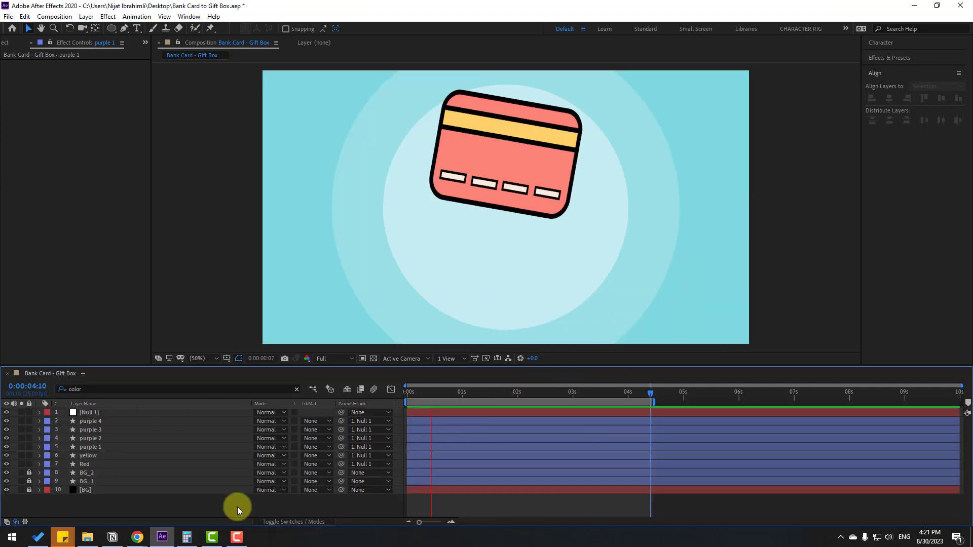